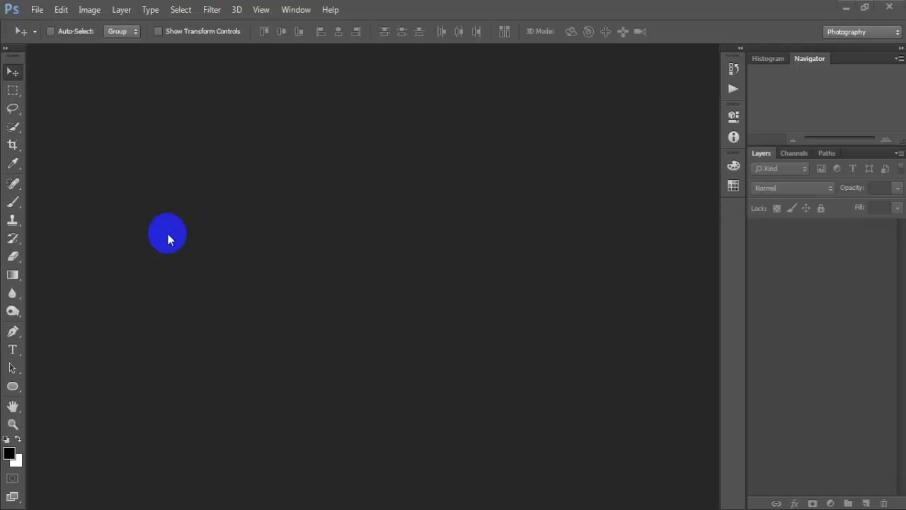
- Create a 1280 × 720 px, 200 ppi document with grey b0afaf background, docked as a tab
{"action": "left_click", "coordinate": [37, 9]}
{"action": "left_click", "coordinate": [111, 30]}
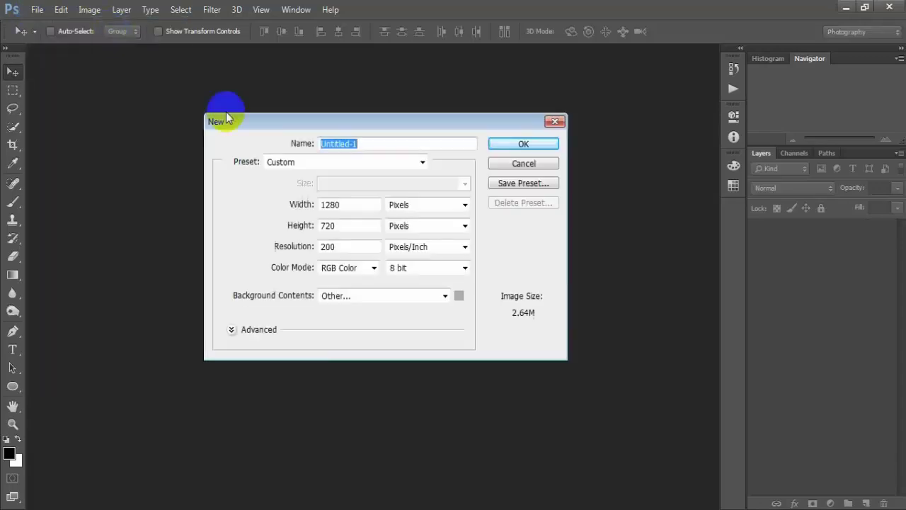
{"action": "mouse_move", "coordinate": [359, 204]}
{"action": "left_mouse_down"}
{"action": "mouse_move", "coordinate": [318, 204]}
{"action": "mouse_move", "coordinate": [318, 246]}
{"action": "left_mouse_up"}
{"action": "left_click", "coordinate": [458, 297]}
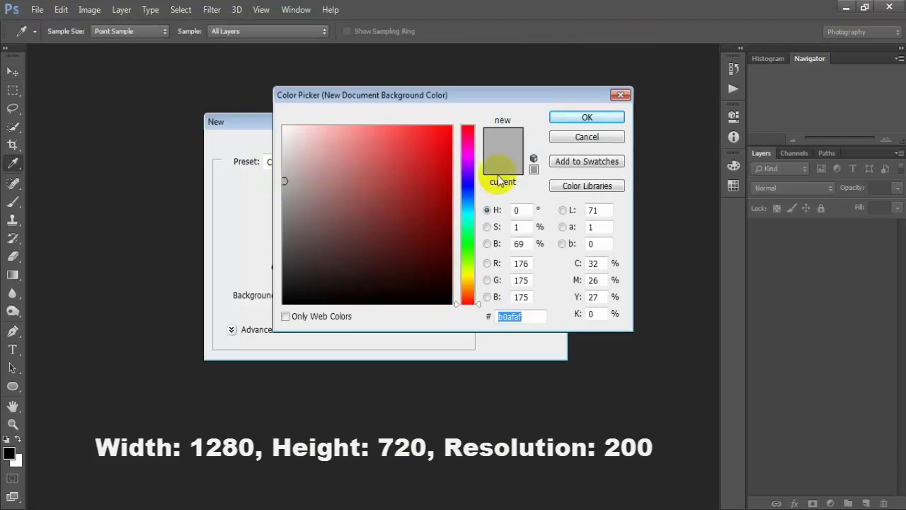
{"action": "left_click", "coordinate": [556, 118]}
{"action": "left_click", "coordinate": [524, 144]}
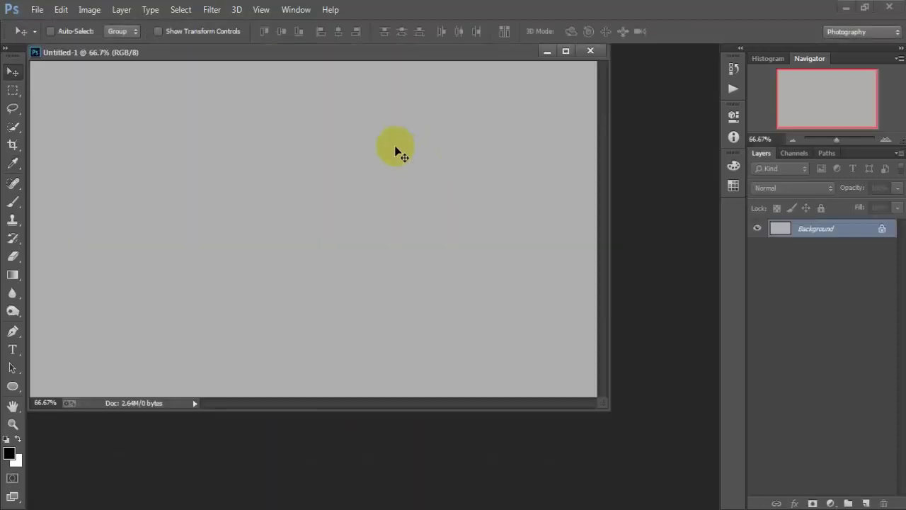
{"action": "left_click_drag", "start_coordinate": [339, 56], "coordinate": [383, 59]}
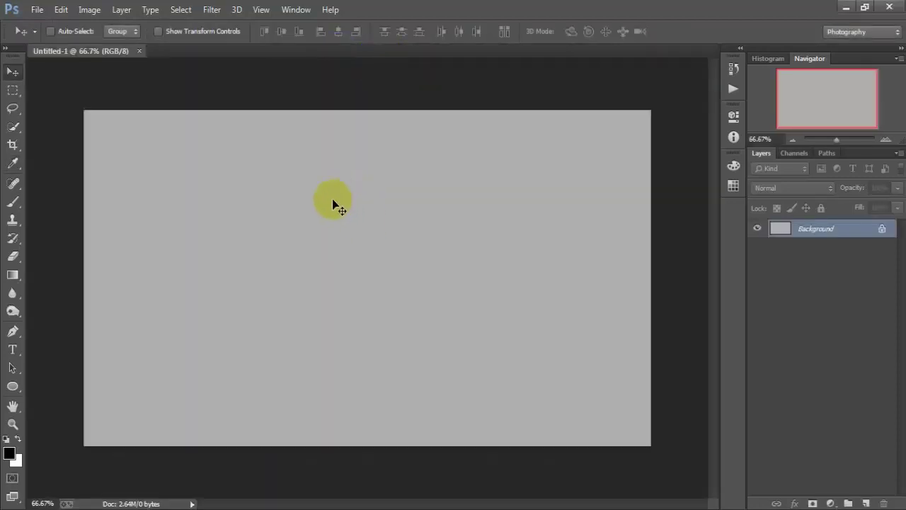
{"action": "left_click", "coordinate": [36, 9]}
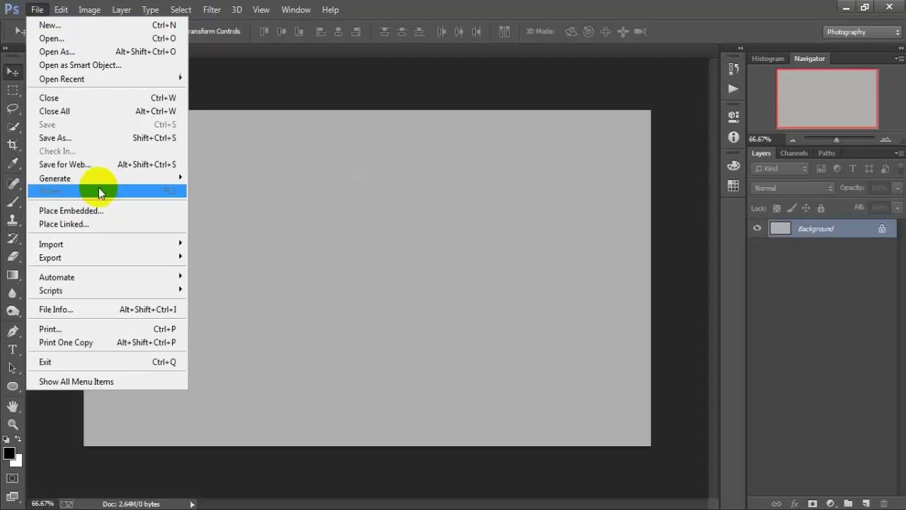
- Place the linked rock_ image, stretched to full canvas width and taller along the bottom
{"action": "left_click", "coordinate": [148, 225]}
{"action": "left_click", "coordinate": [342, 135]}
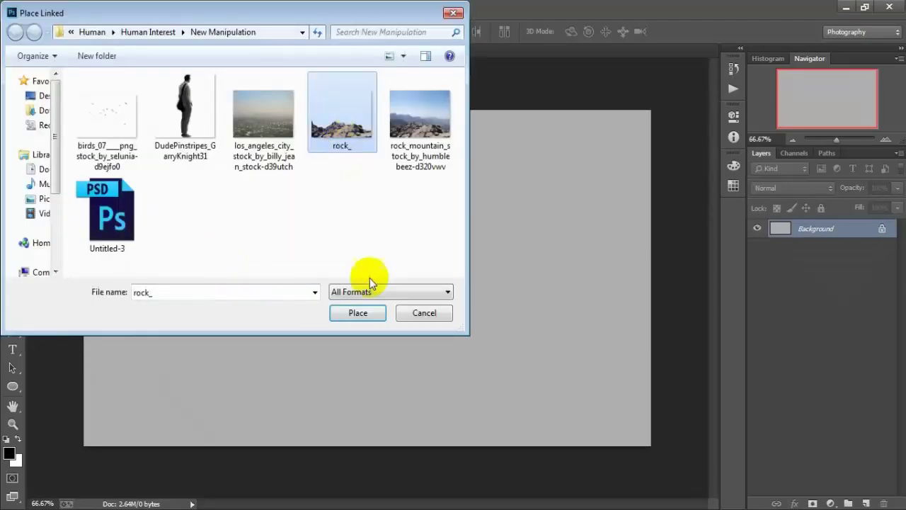
{"action": "left_click", "coordinate": [366, 312]}
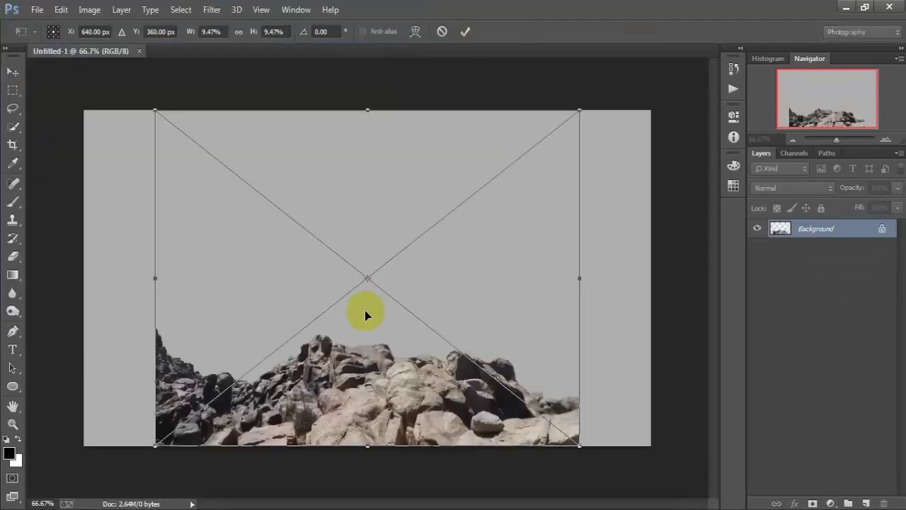
{"action": "left_click_drag", "start_coordinate": [582, 279], "coordinate": [650, 286]}
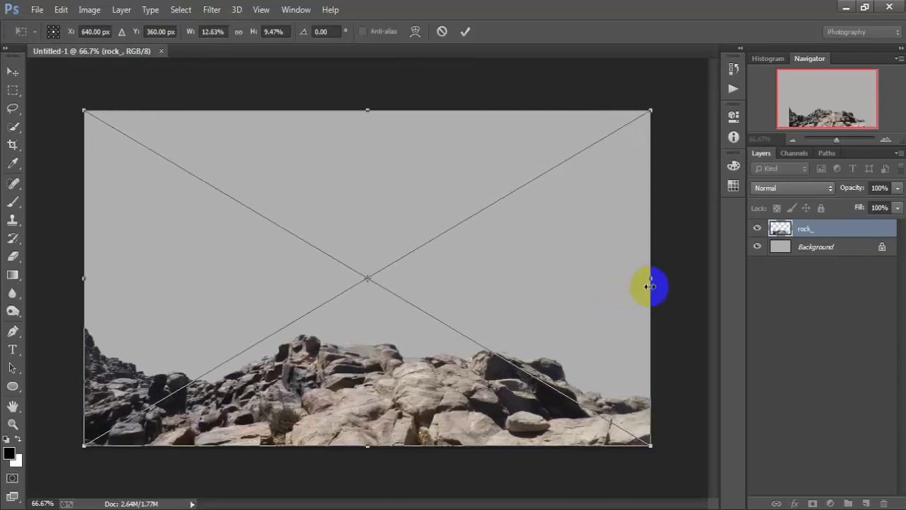
{"action": "mouse_move", "coordinate": [369, 111]}
{"action": "left_mouse_down"}
{"action": "mouse_move", "coordinate": [370, 67]}
{"action": "mouse_move", "coordinate": [376, 72]}
{"action": "left_mouse_up"}
{"action": "left_click", "coordinate": [464, 33]}
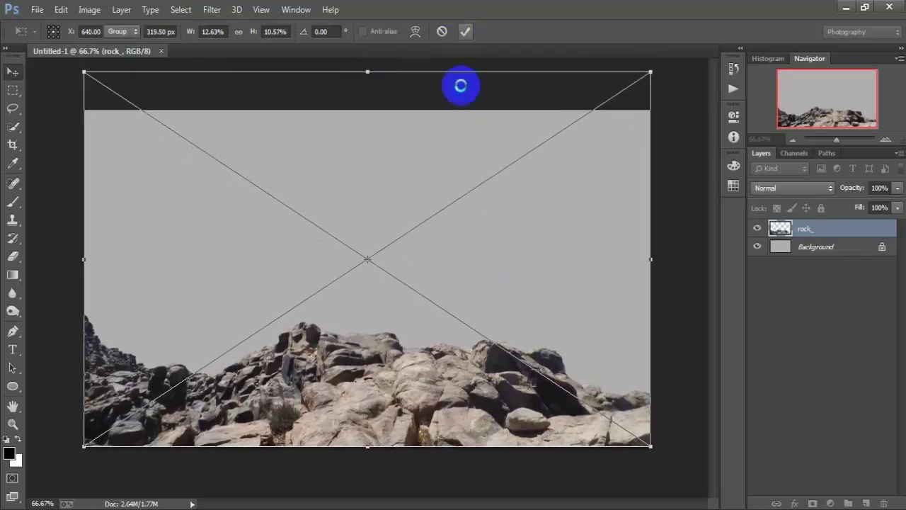
{"action": "right_click", "coordinate": [835, 228]}
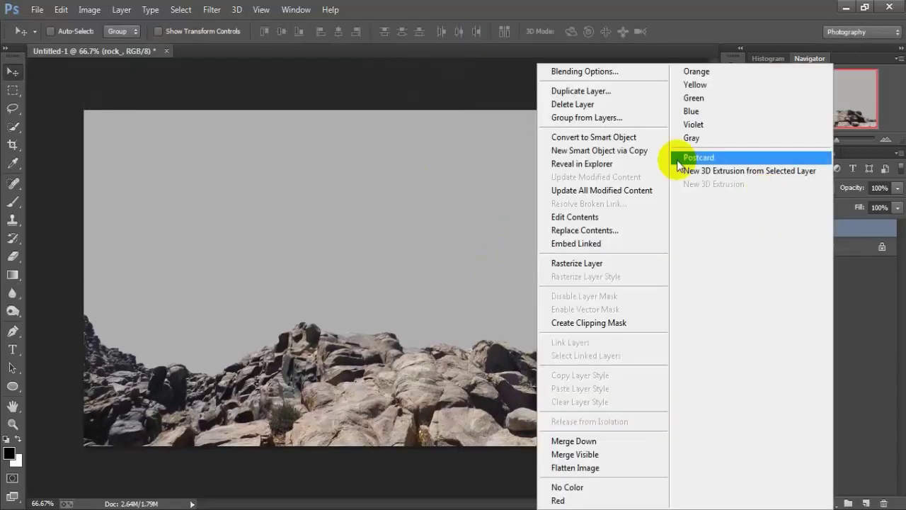
- Rasterize rock_ and clip a Brightness/Contrast layer to it with brightness -33
{"action": "left_click", "coordinate": [627, 267]}
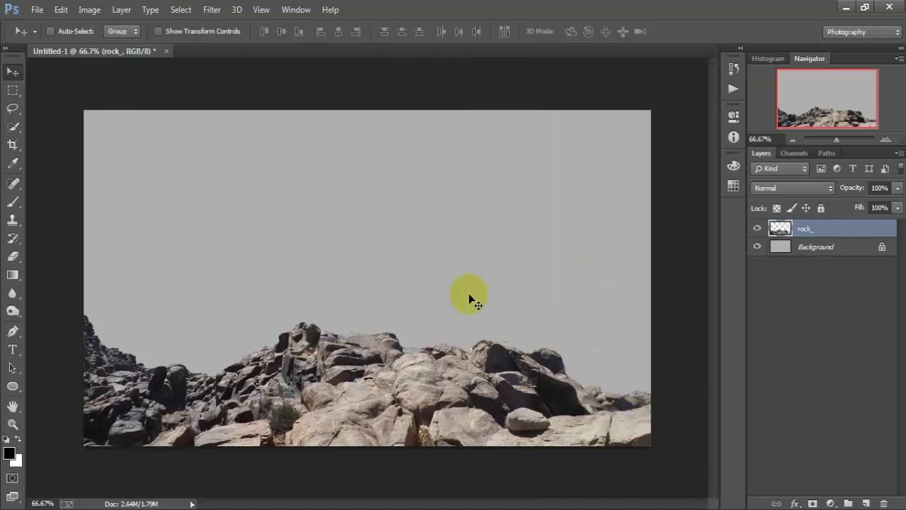
{"action": "left_click", "coordinate": [830, 502]}
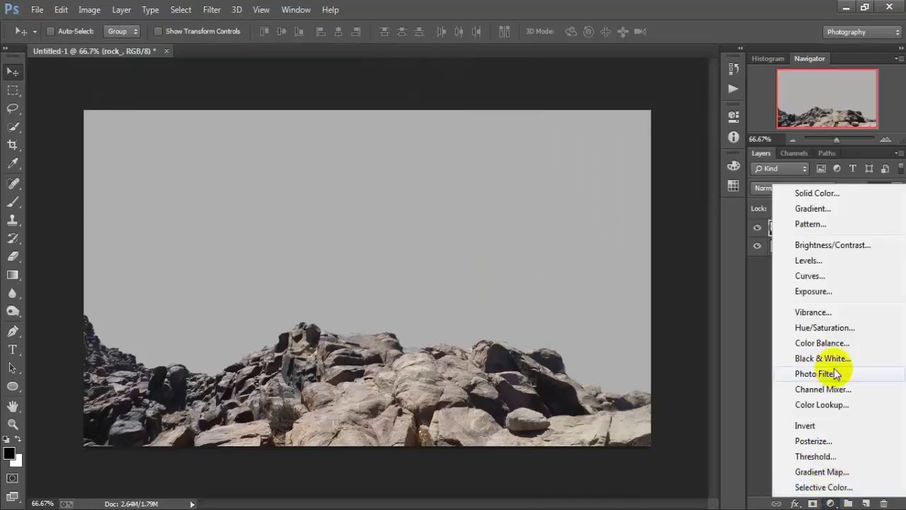
{"action": "left_click", "coordinate": [833, 245]}
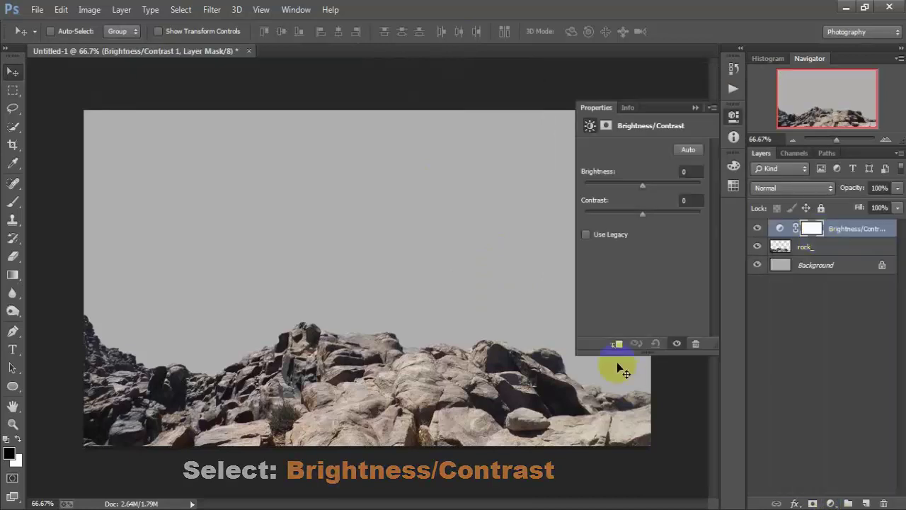
{"action": "left_click", "coordinate": [618, 344]}
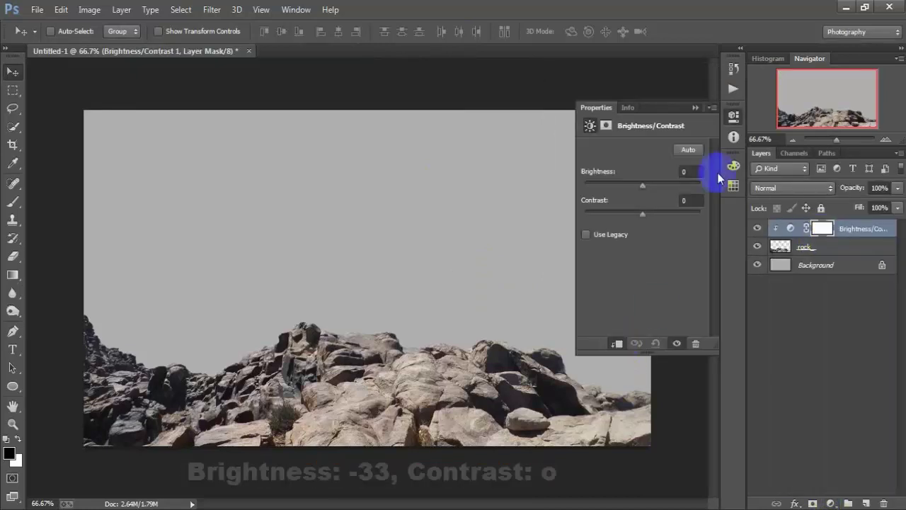
{"action": "left_click", "coordinate": [691, 171]}
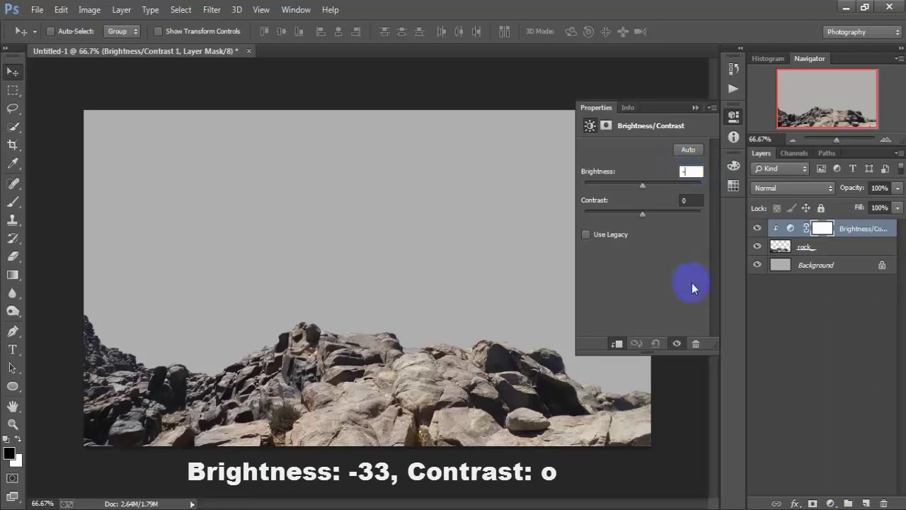
{"action": "type", "text": "-33"}
{"action": "left_click", "coordinate": [694, 107]}
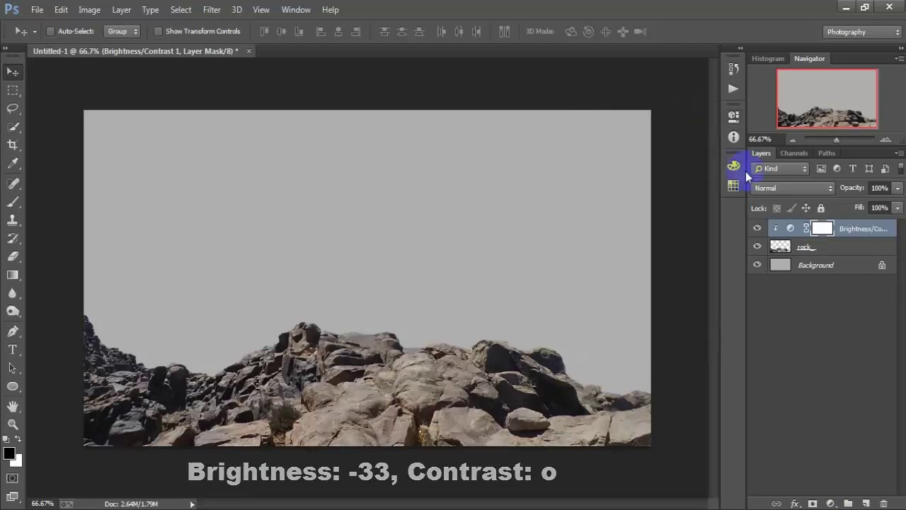
- Clip a Hue/Saturation layer to the rock with saturation -31
{"action": "left_click", "coordinate": [830, 503]}
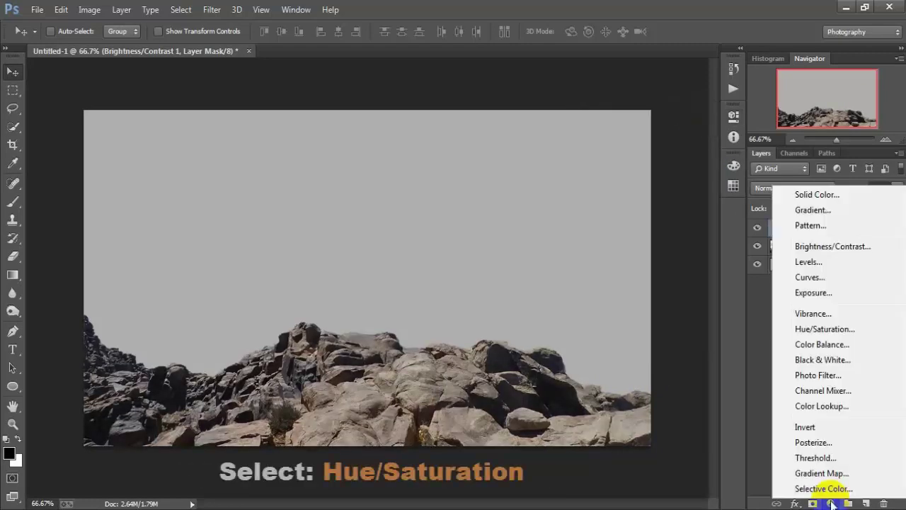
{"action": "left_click", "coordinate": [891, 333]}
{"action": "left_click", "coordinate": [616, 345]}
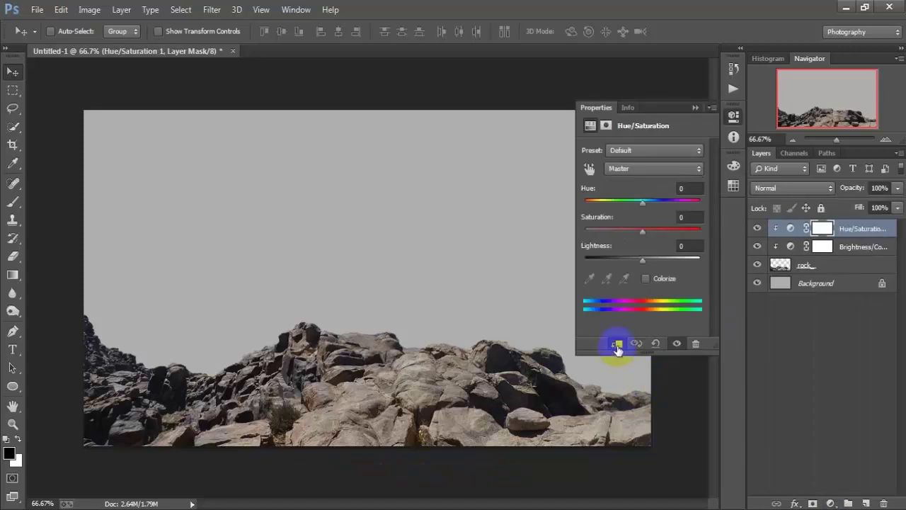
{"action": "left_click", "coordinate": [691, 219]}
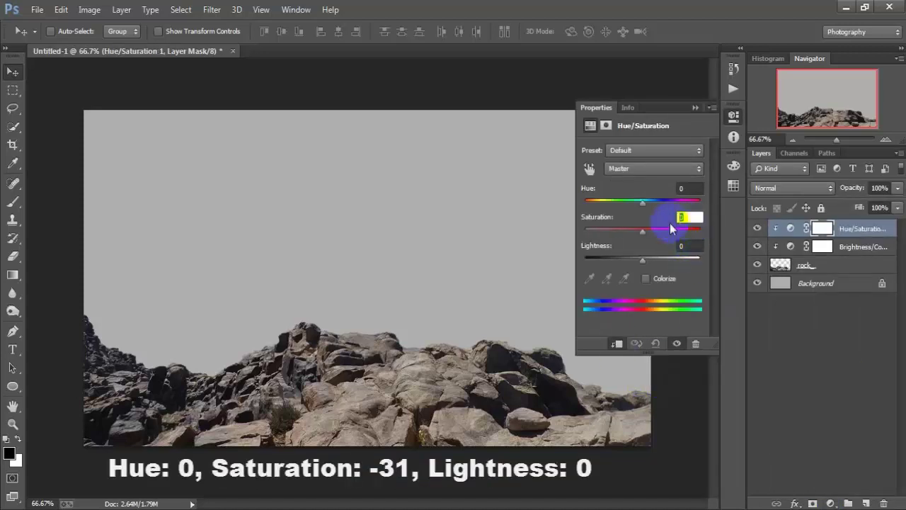
{"action": "type", "text": "-31"}
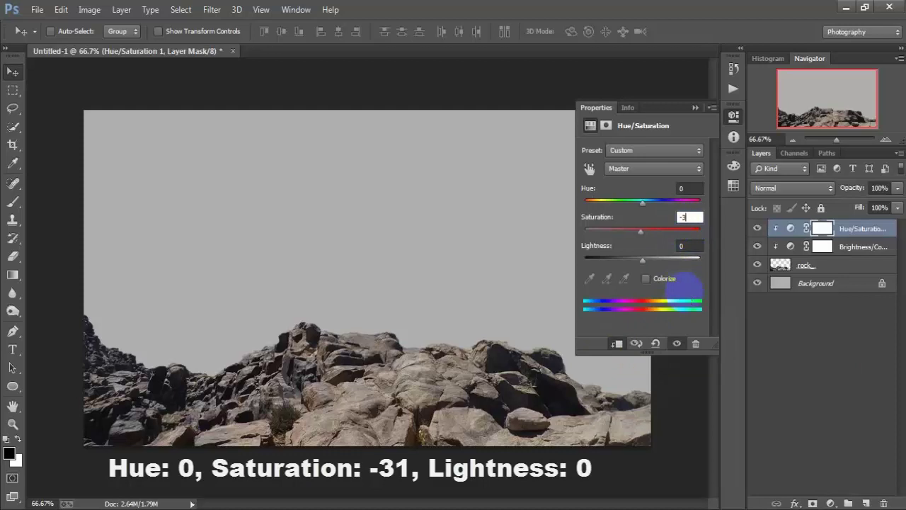
{"action": "left_click", "coordinate": [696, 108]}
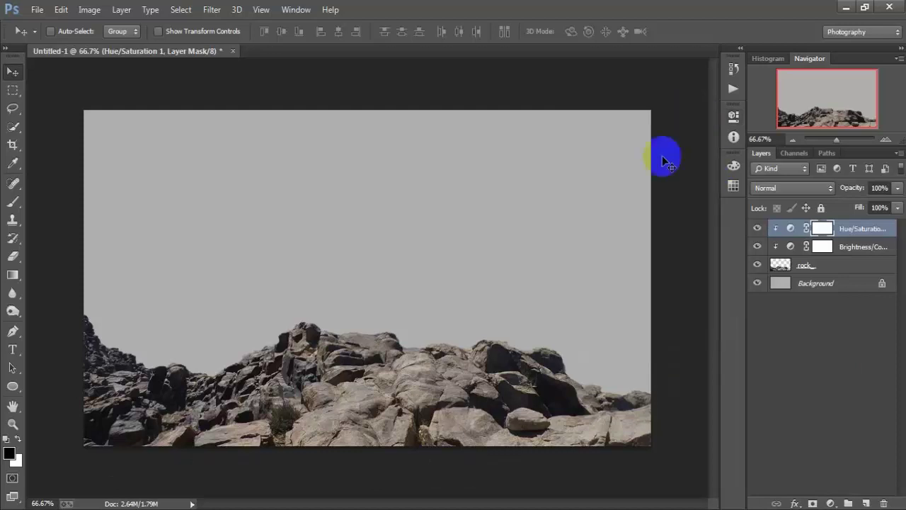
- Merge the rock layer and both adjustments into one layer
{"action": "left_click", "coordinate": [840, 265], "text": "shift"}
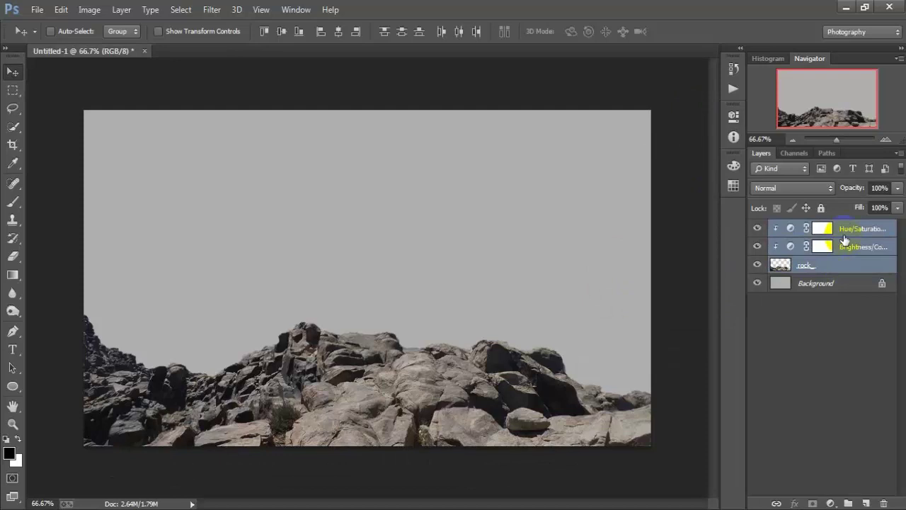
{"action": "right_click", "coordinate": [843, 241]}
{"action": "left_click", "coordinate": [643, 401]}
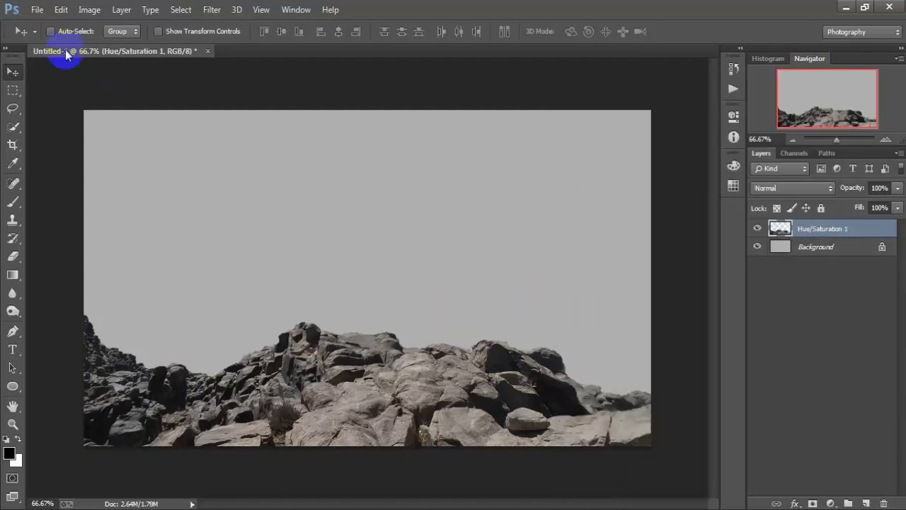
{"action": "left_click", "coordinate": [35, 9]}
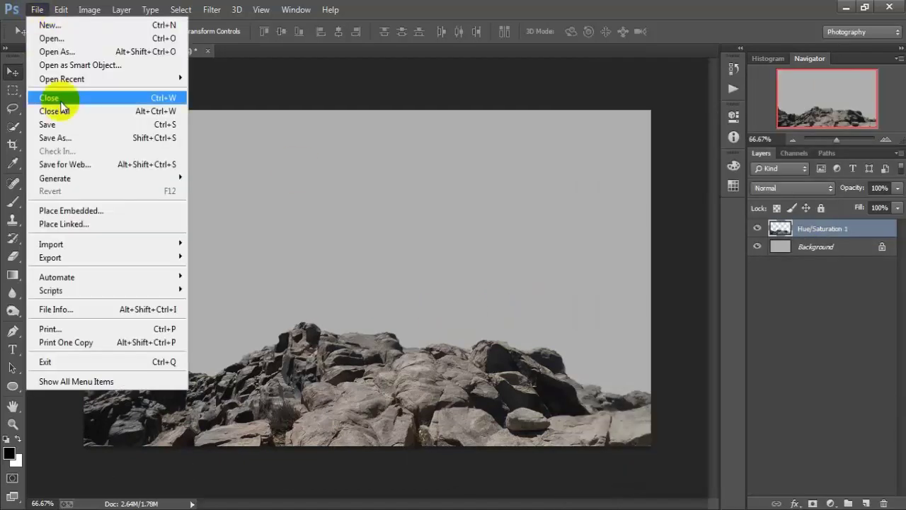
- Place the DudePinstripes_GarryKnight31 image, flipped horizontally and scaled down onto the rock peak
{"action": "left_click", "coordinate": [133, 224]}
{"action": "left_click", "coordinate": [201, 120]}
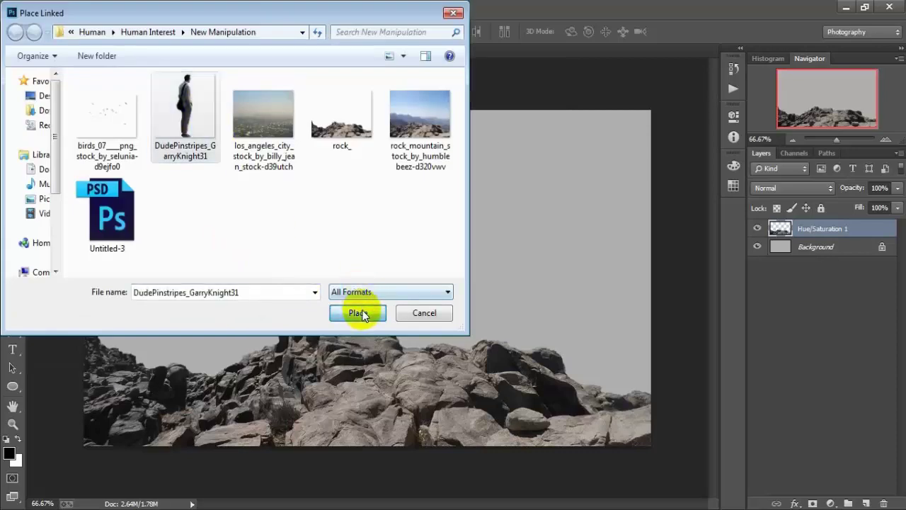
{"action": "left_click", "coordinate": [361, 315]}
{"action": "right_click", "coordinate": [446, 235]}
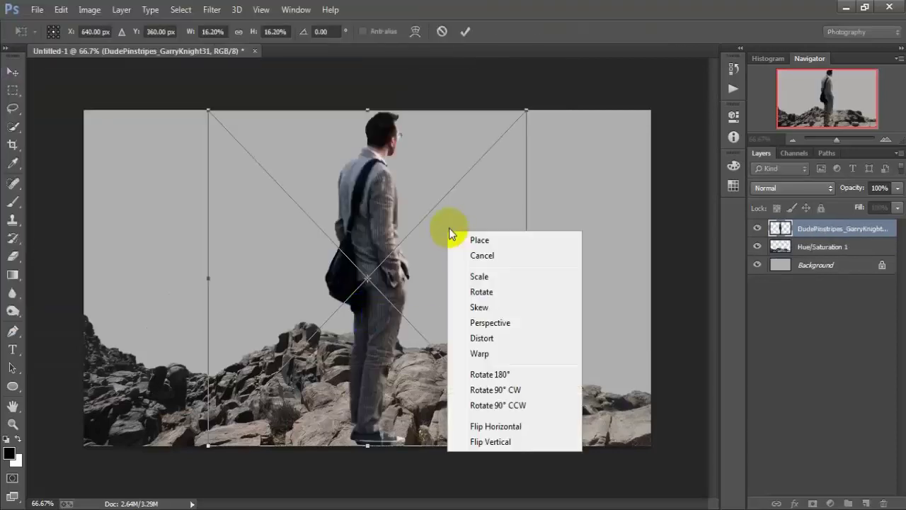
{"action": "left_click", "coordinate": [495, 426]}
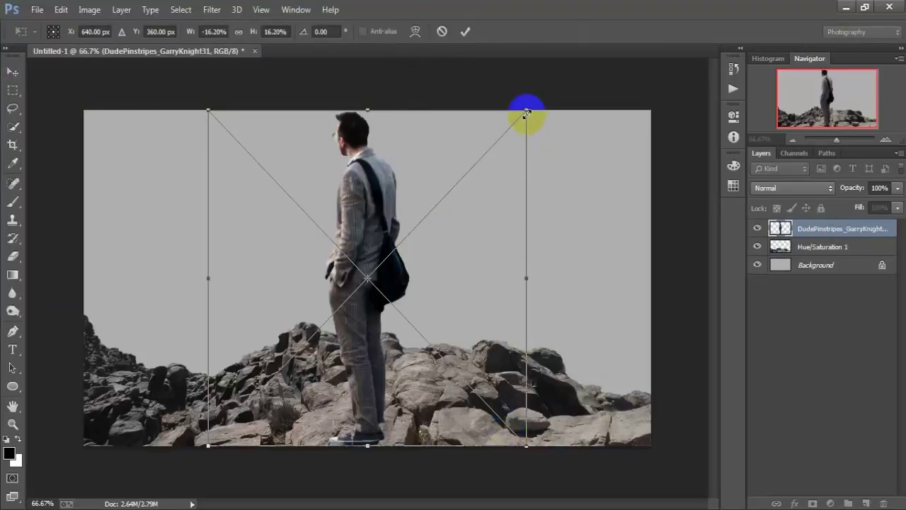
{"action": "left_click_drag", "start_coordinate": [526, 110], "coordinate": [461, 195]}
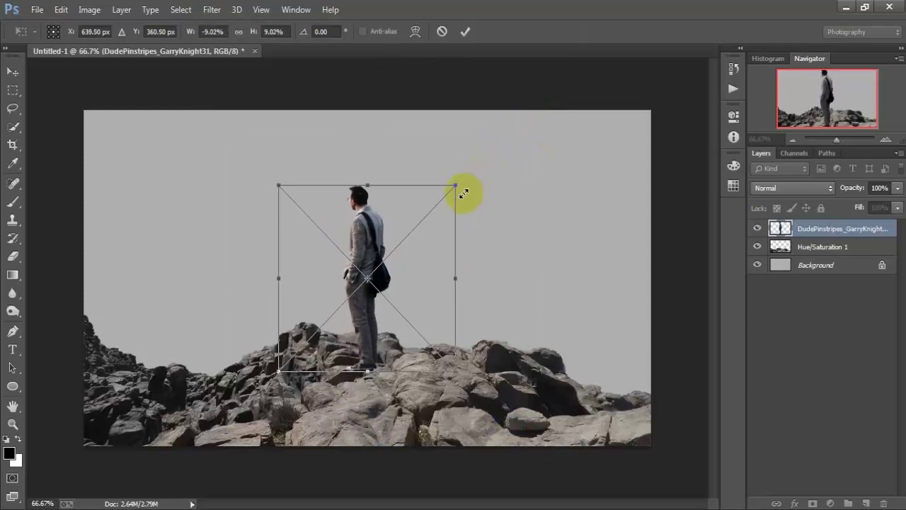
{"action": "left_click_drag", "start_coordinate": [363, 248], "coordinate": [459, 253]}
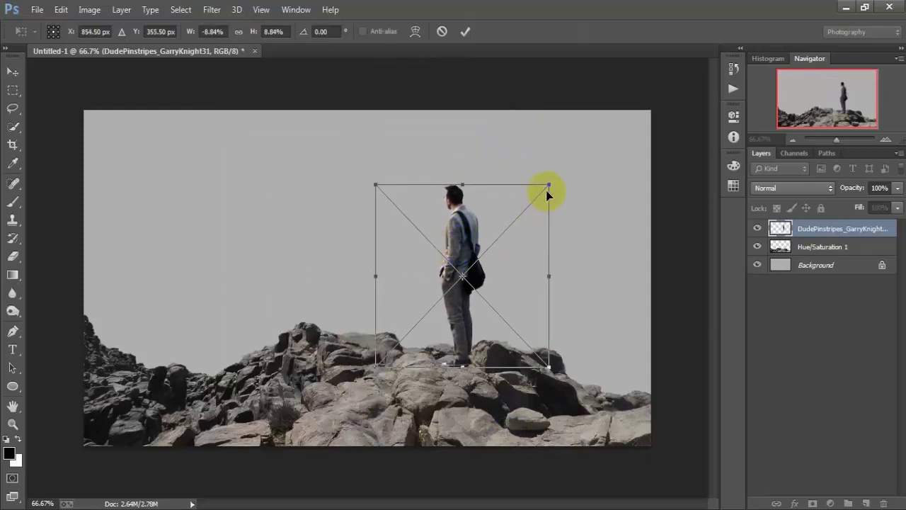
{"action": "left_click_drag", "start_coordinate": [548, 186], "coordinate": [542, 191]}
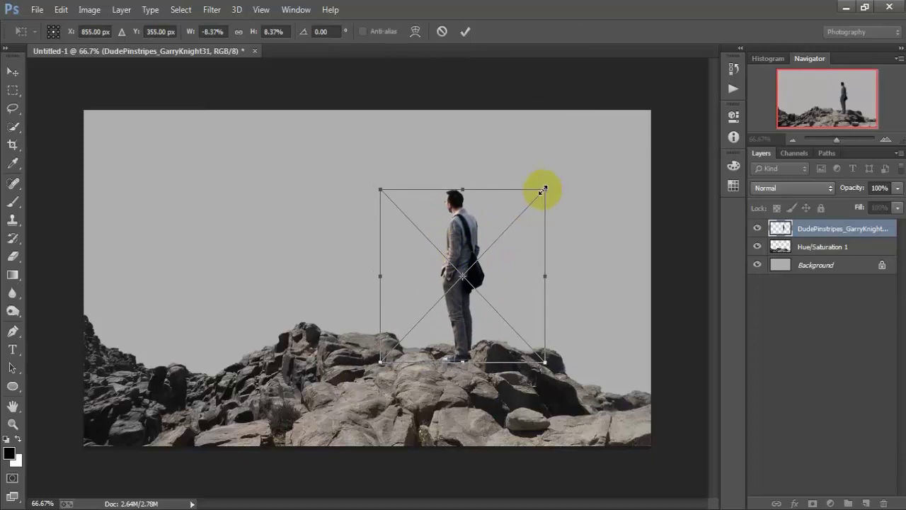
- Nudge the man into final position, commit the transform, and rasterize his layer
{"action": "key", "text": "Left"}
{"action": "key", "text": "Left"}
{"action": "key", "text": "Left"}
{"action": "key", "text": "Down"}
{"action": "key", "text": "Down"}
{"action": "key", "text": "Down"}
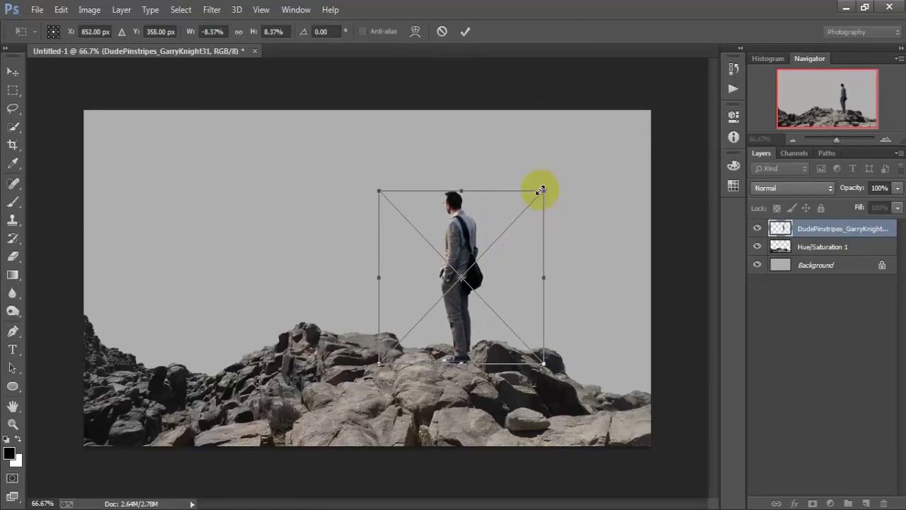
{"action": "key", "text": "Down"}
{"action": "key", "text": "Right"}
{"action": "key", "text": "Down"}
{"action": "key", "text": "Down"}
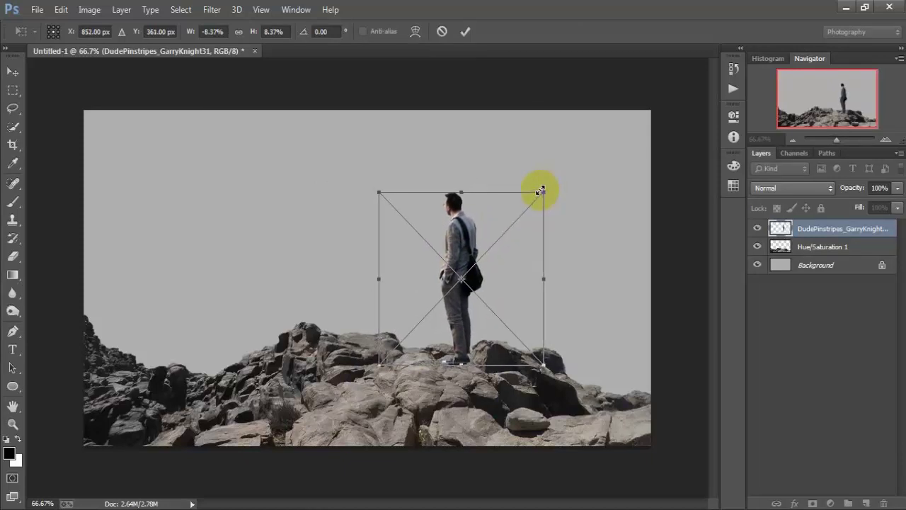
{"action": "left_click", "coordinate": [470, 32]}
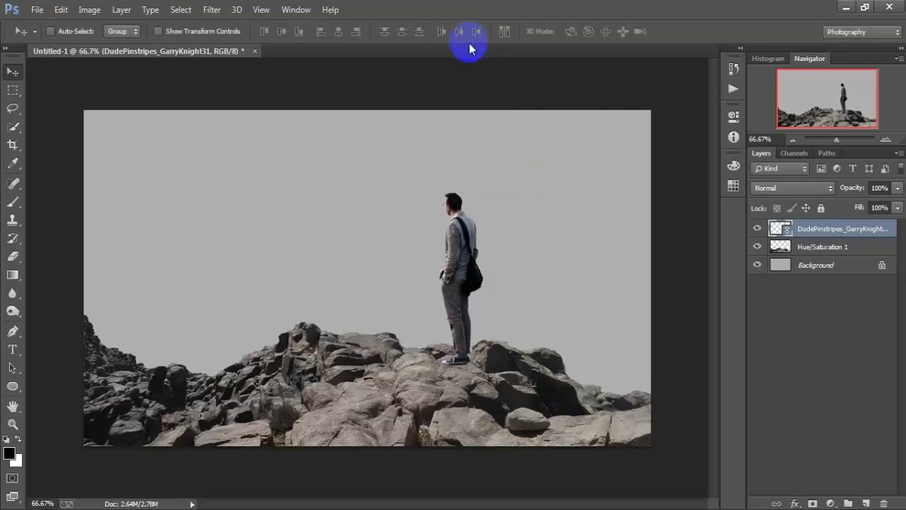
{"action": "right_click", "coordinate": [831, 233]}
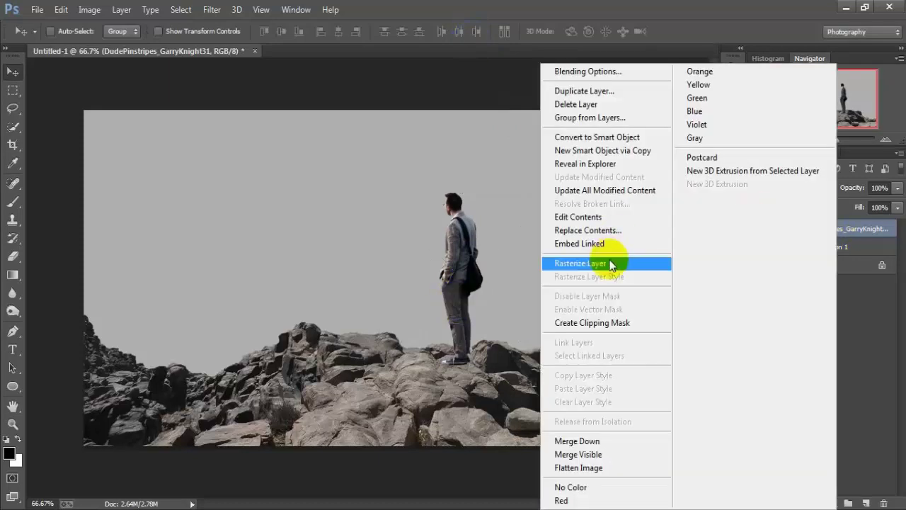
{"action": "left_click", "coordinate": [545, 261]}
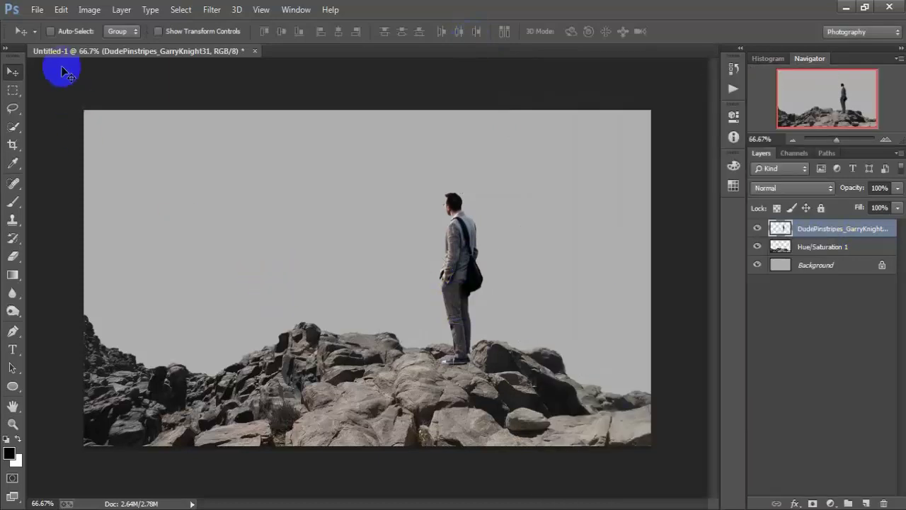
{"action": "left_click", "coordinate": [36, 9]}
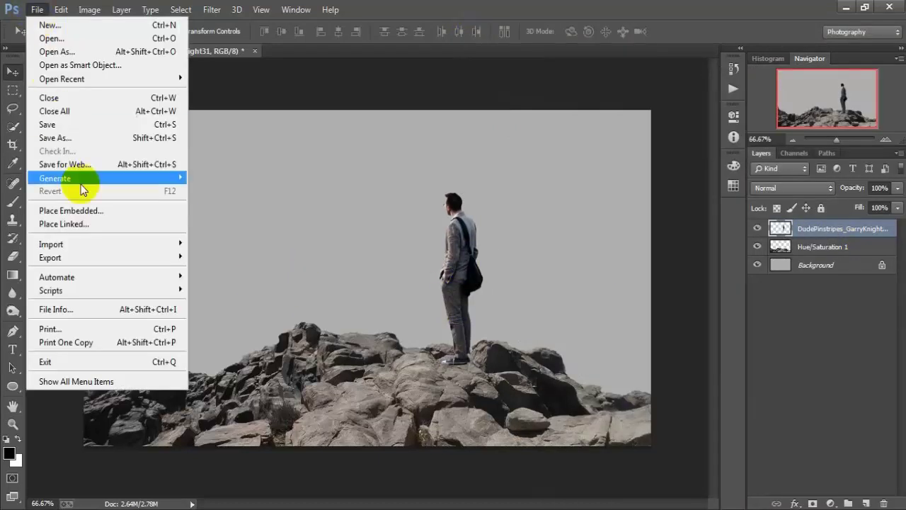
- Place the los_angeles city photo at full canvas width and rasterize it
{"action": "left_click", "coordinate": [115, 225]}
{"action": "left_click", "coordinate": [264, 147]}
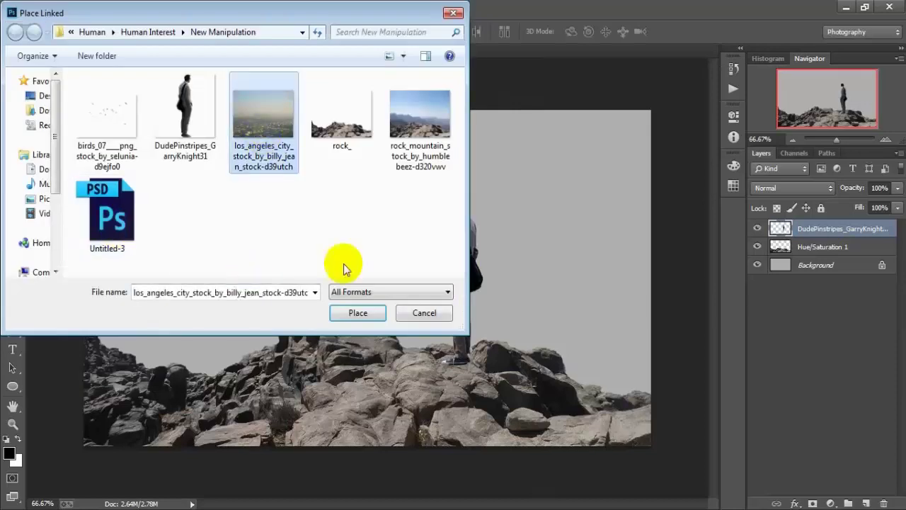
{"action": "left_click", "coordinate": [359, 312]}
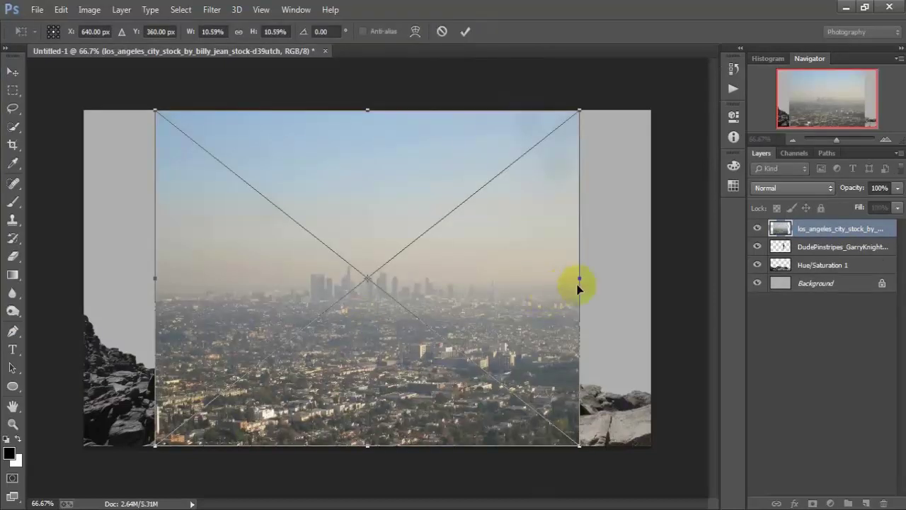
{"action": "left_click_drag", "start_coordinate": [580, 278], "coordinate": [650, 283]}
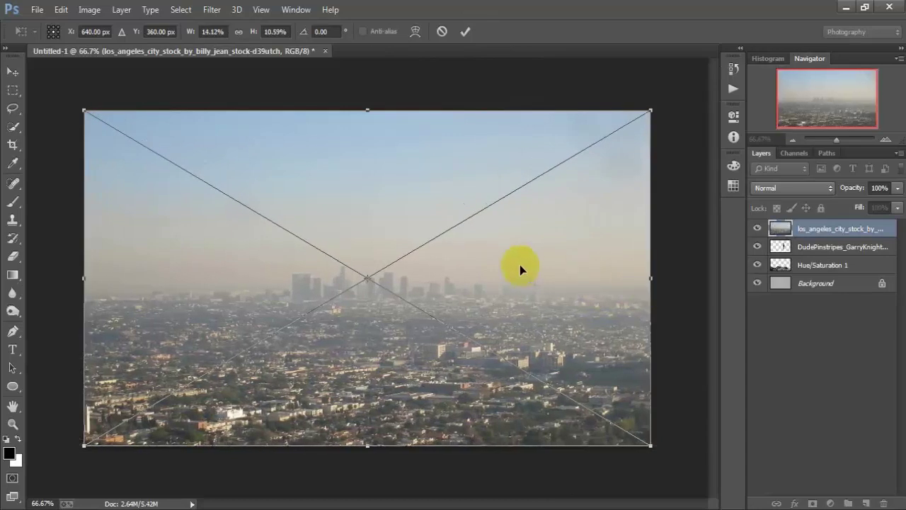
{"action": "left_click", "coordinate": [466, 33]}
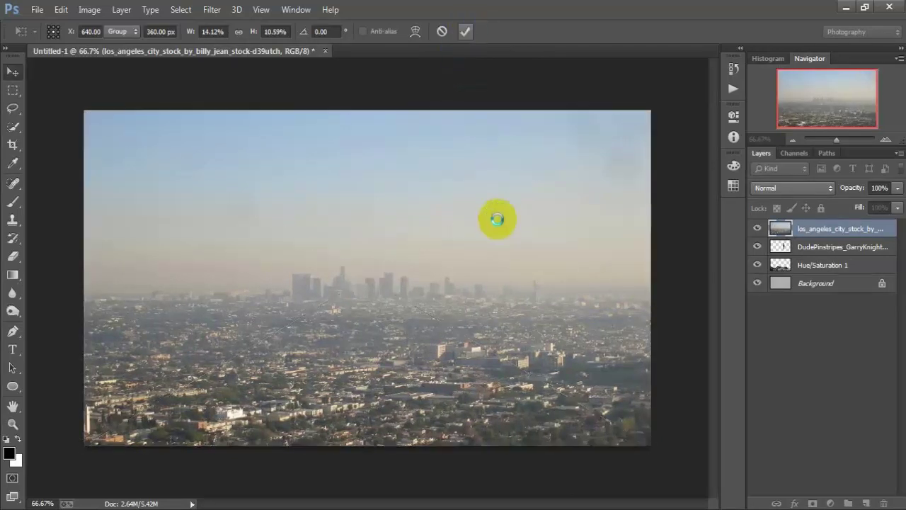
{"action": "right_click", "coordinate": [874, 232]}
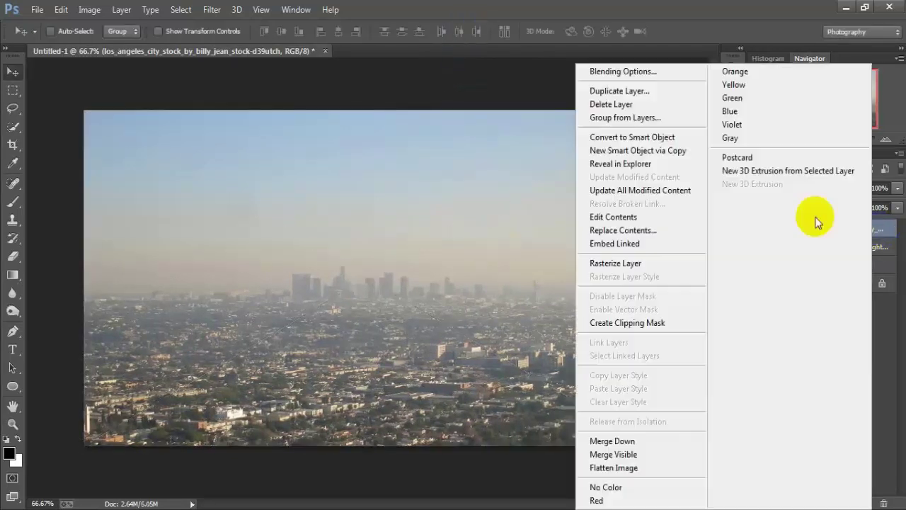
{"action": "left_click", "coordinate": [632, 261]}
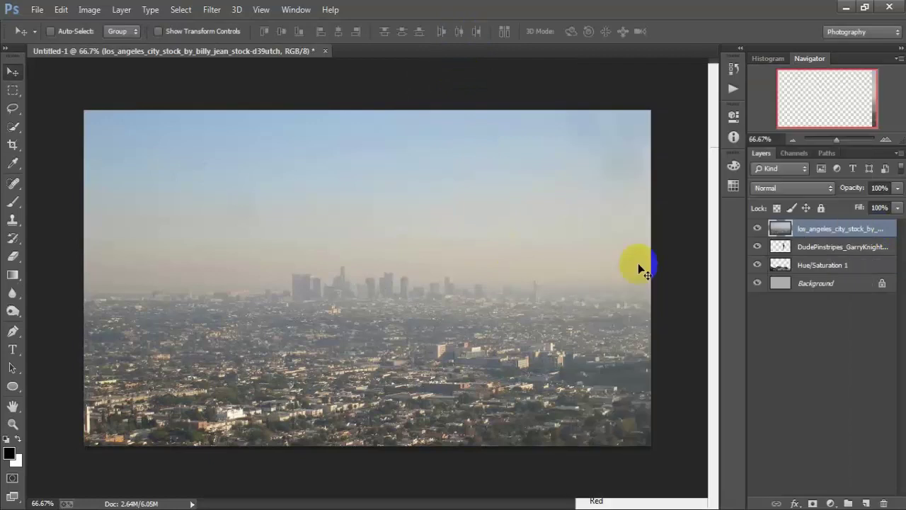
- Move the city layer beneath the man and rocks and stretch it taller upward
{"action": "left_click", "coordinate": [757, 230]}
{"action": "left_click", "coordinate": [758, 230]}
{"action": "left_click_drag", "start_coordinate": [845, 233], "coordinate": [842, 277]}
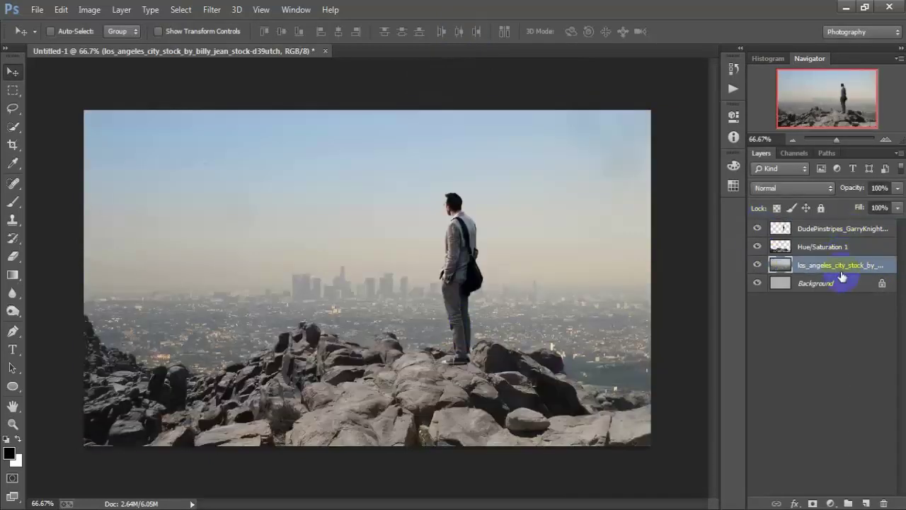
{"action": "key", "text": "ctrl+t"}
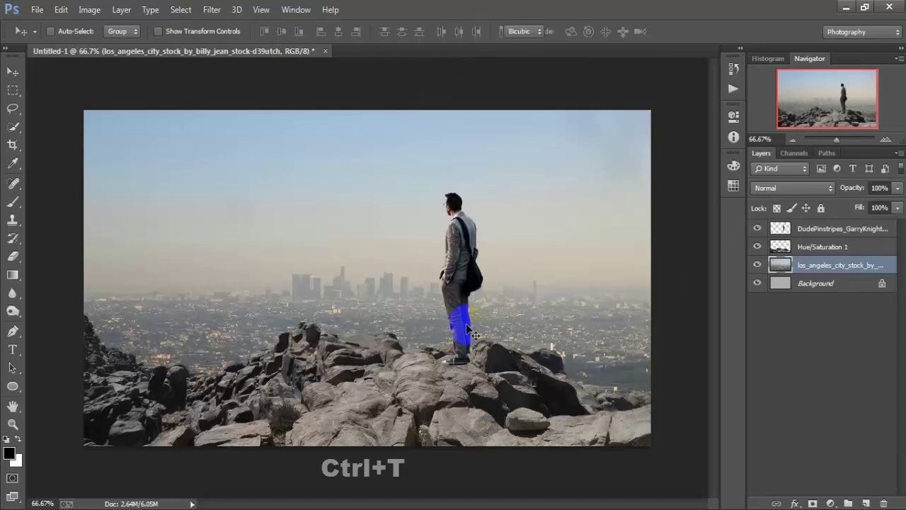
{"action": "mouse_move", "coordinate": [368, 110]}
{"action": "left_mouse_down"}
{"action": "mouse_move", "coordinate": [373, 68]}
{"action": "mouse_move", "coordinate": [377, 81]}
{"action": "mouse_move", "coordinate": [382, 69]}
{"action": "left_mouse_up"}
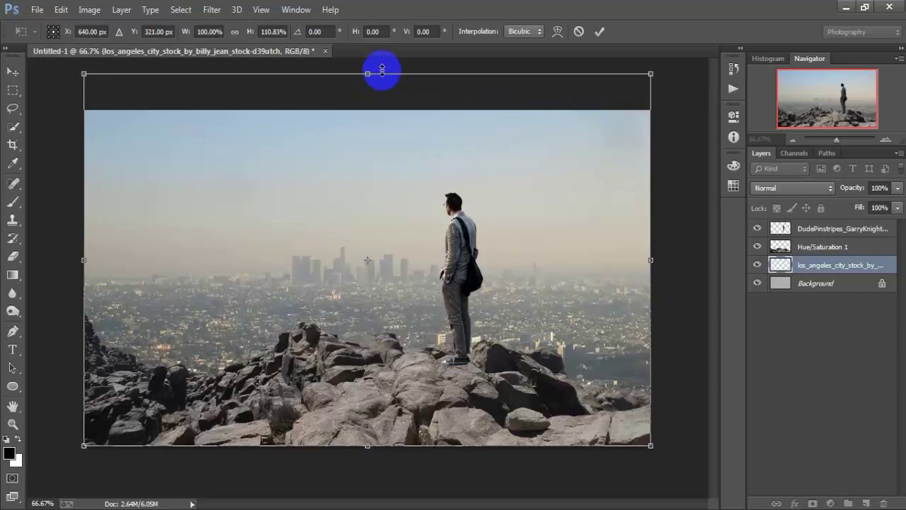
{"action": "left_click", "coordinate": [598, 32]}
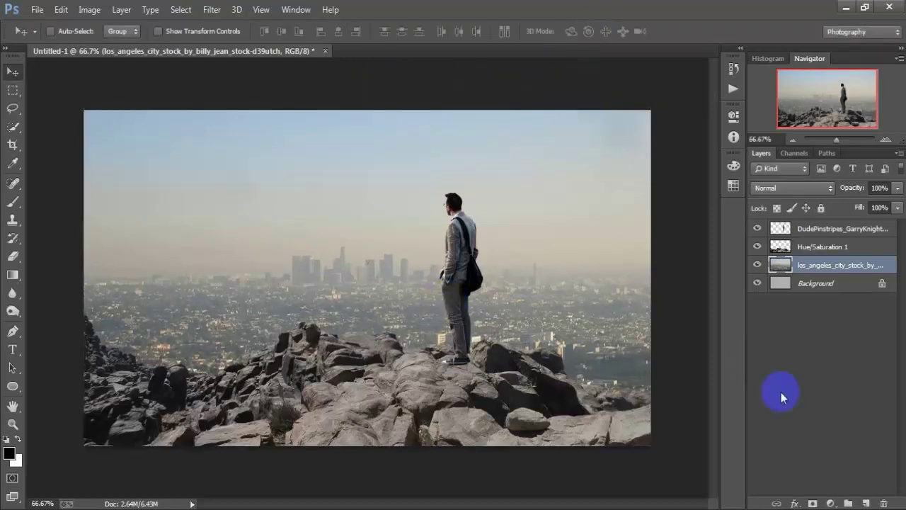
- Clip a Brightness/Contrast layer to the city with brightness -45 and contrast 59
{"action": "left_click", "coordinate": [830, 503]}
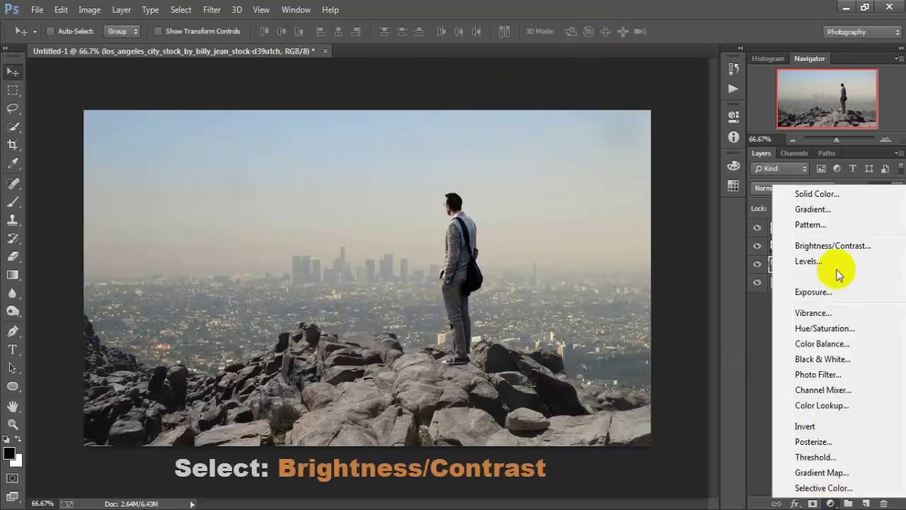
{"action": "left_click", "coordinate": [882, 248]}
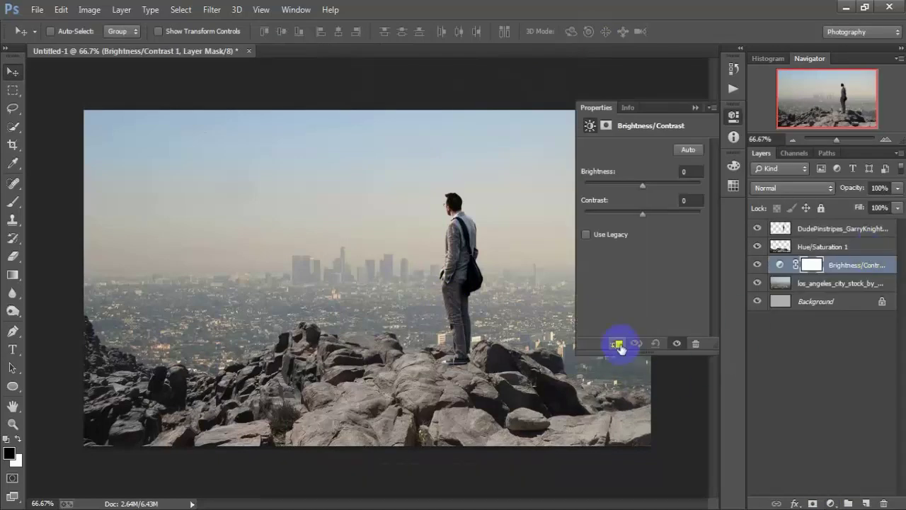
{"action": "left_click", "coordinate": [618, 345]}
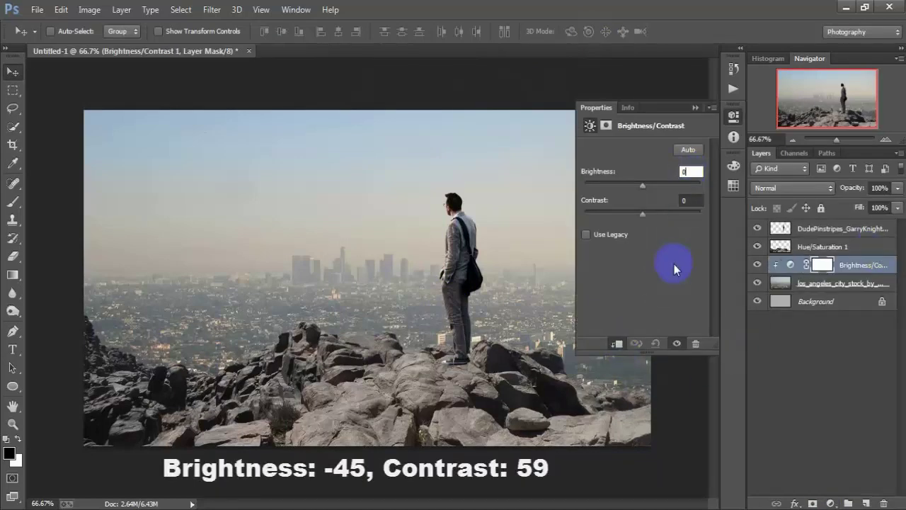
{"action": "type", "text": "-4"}
{"action": "type", "text": "5"}
{"action": "key", "text": "Tab"}
{"action": "type", "text": "5"}
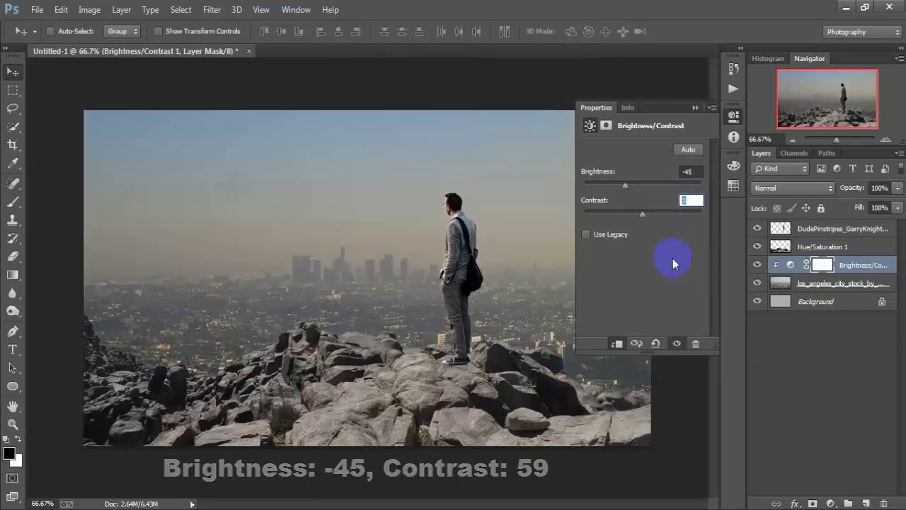
{"action": "type", "text": "59"}
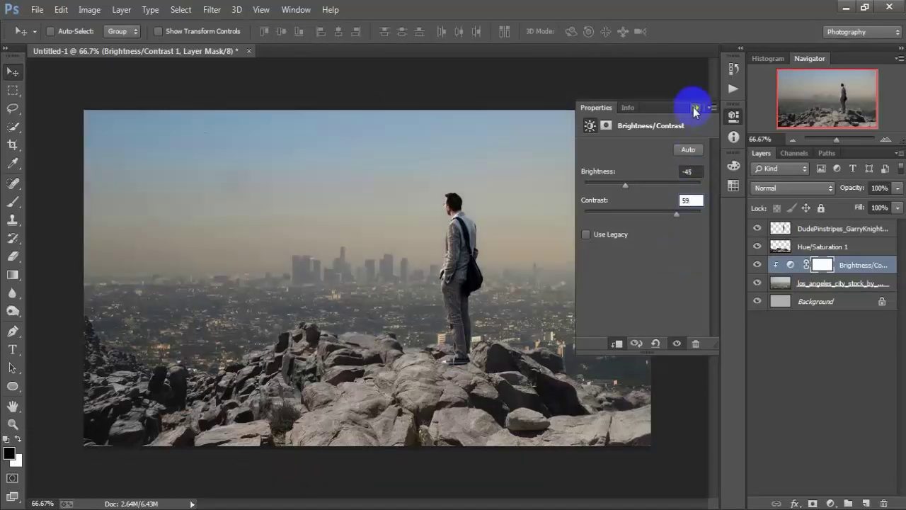
{"action": "left_click", "coordinate": [695, 107]}
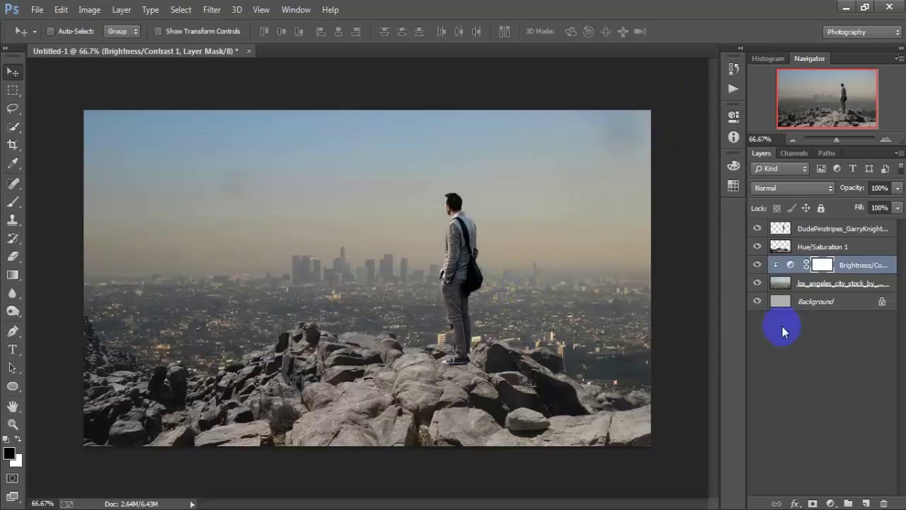
- Add a new empty layer and set up a soft brush at 300 px
{"action": "left_click", "coordinate": [866, 503]}
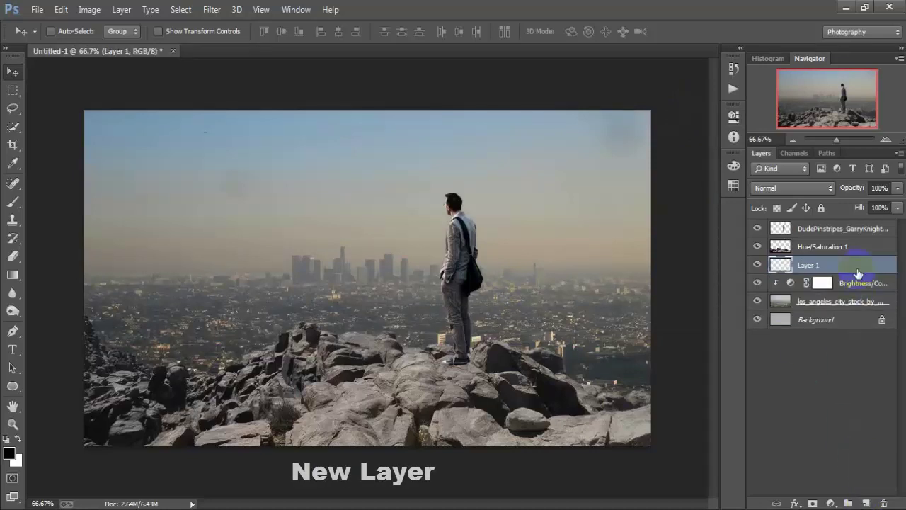
{"action": "left_click", "coordinate": [12, 205]}
{"action": "left_click", "coordinate": [112, 201]}
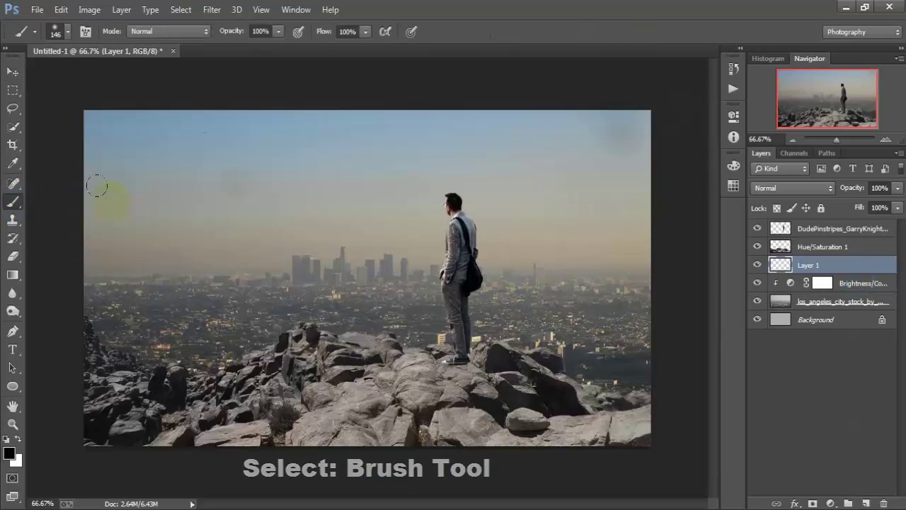
{"action": "right_click", "coordinate": [272, 172]}
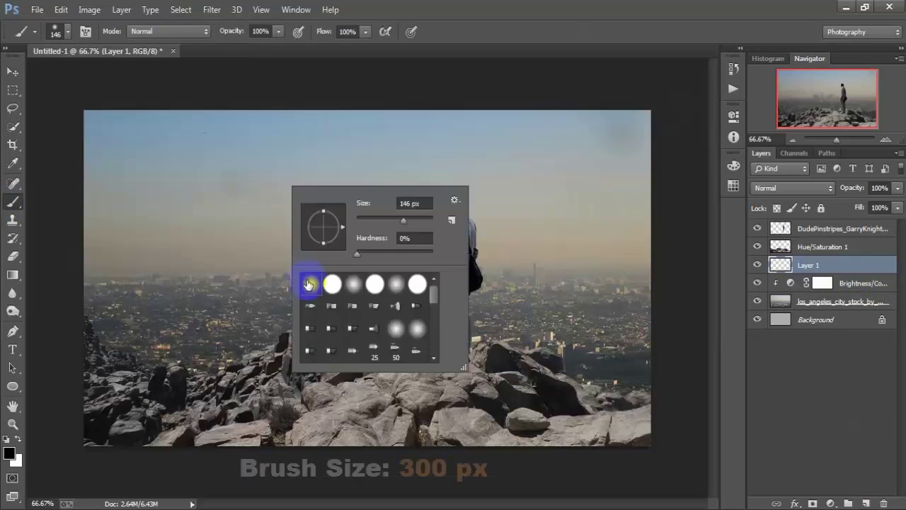
{"action": "double_click", "coordinate": [409, 203]}
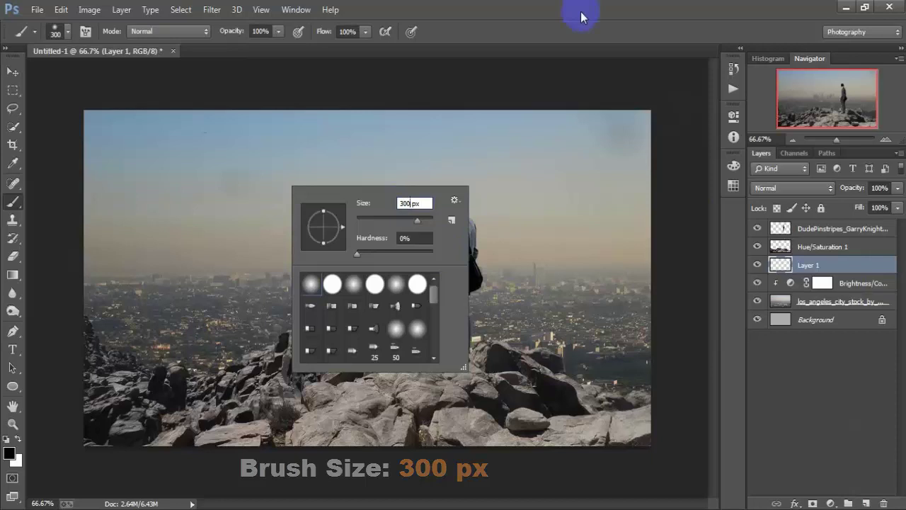
{"action": "left_click", "coordinate": [565, 28]}
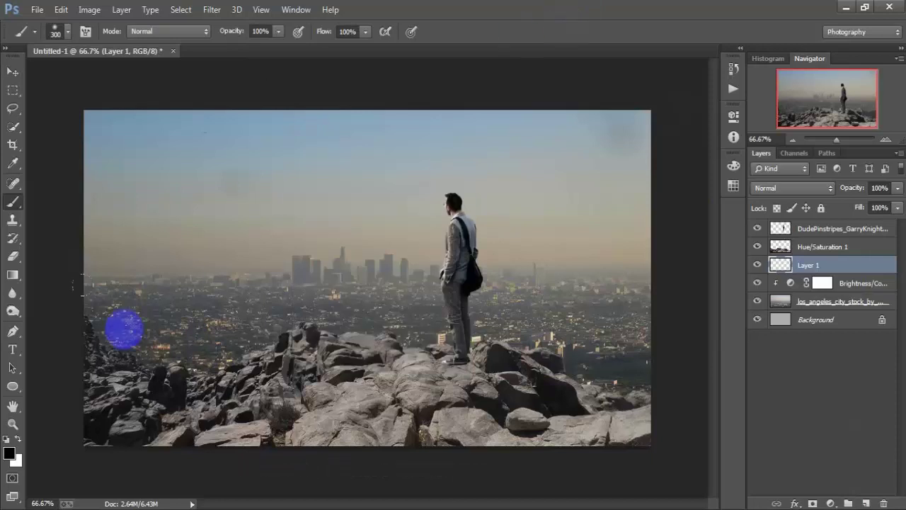
- Set the foreground colour to pale yellow e1e0bc for the glow
{"action": "left_click", "coordinate": [10, 453]}
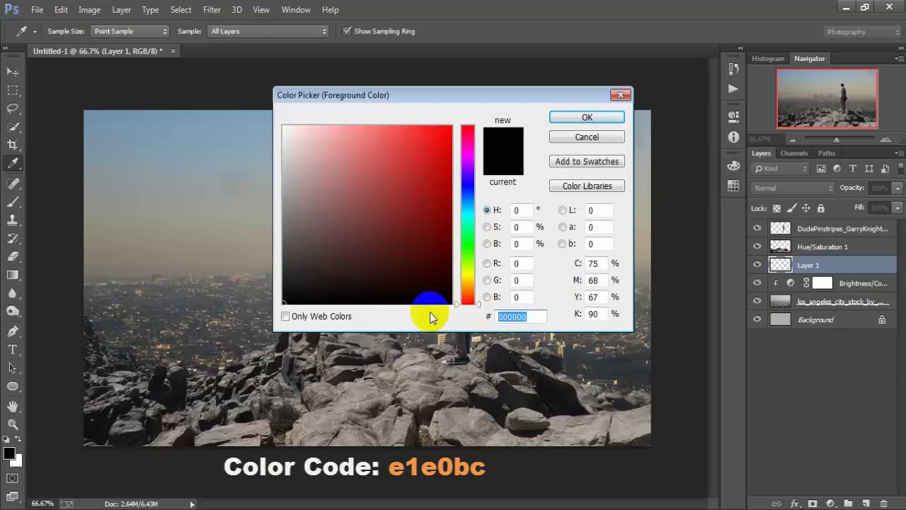
{"action": "type", "text": "e1e"}
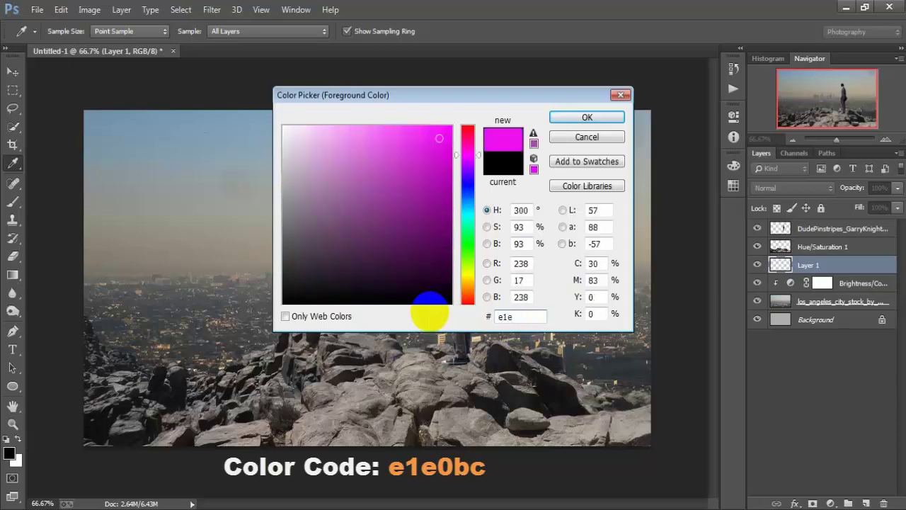
{"action": "type", "text": "0bc"}
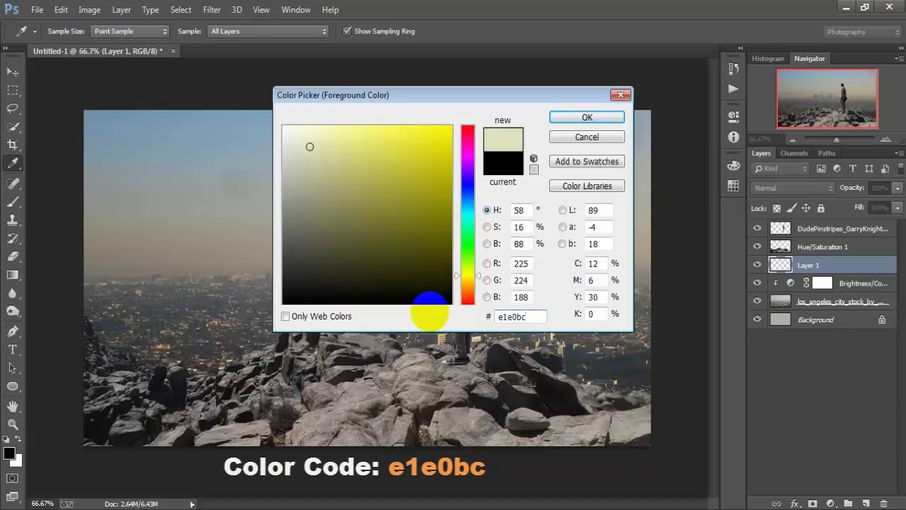
{"action": "left_click_drag", "start_coordinate": [525, 317], "coordinate": [489, 320]}
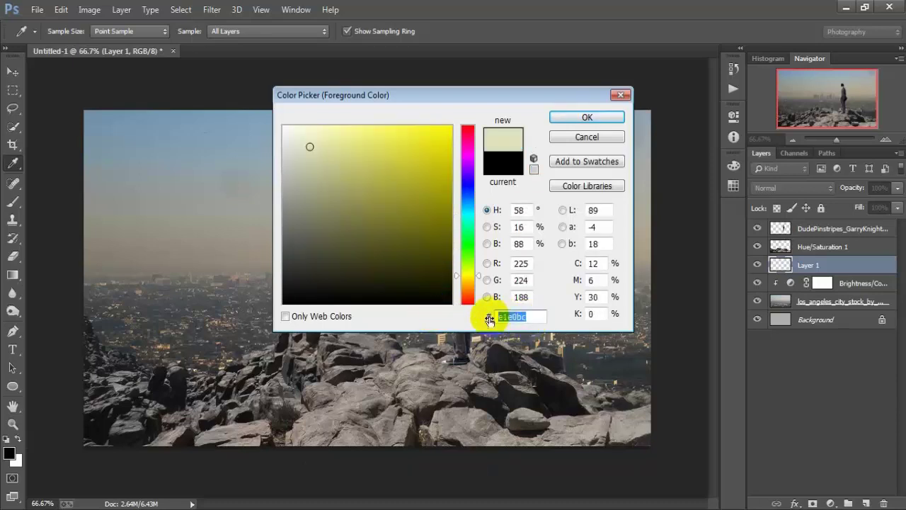
{"action": "left_click", "coordinate": [577, 117]}
{"action": "key", "text": "b"}
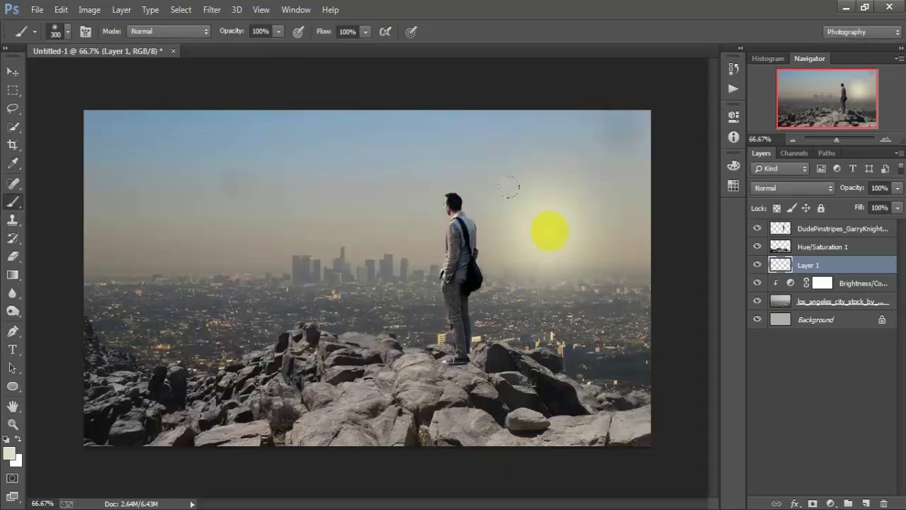
- Stretch Layer 1's glow about 410% wide and shift it down-left along the horizon
{"action": "left_click", "coordinate": [13, 72]}
{"action": "key", "text": "ctrl+t"}
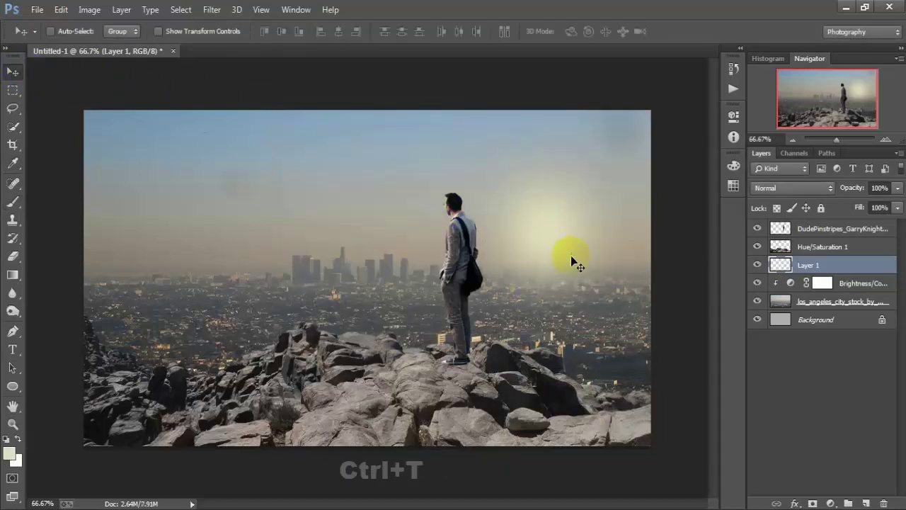
{"action": "key", "text": "ctrl+t"}
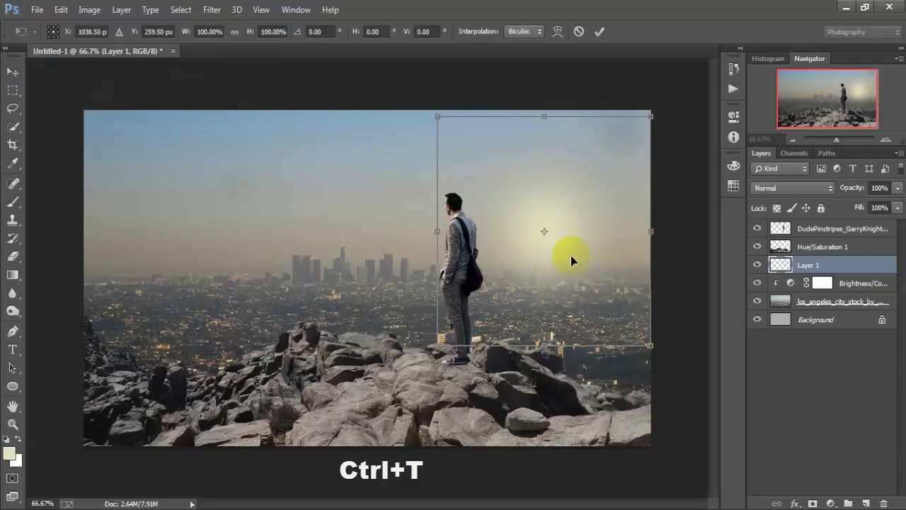
{"action": "scroll", "coordinate": [571, 255], "scroll_direction": "down", "scroll_amount": 1}
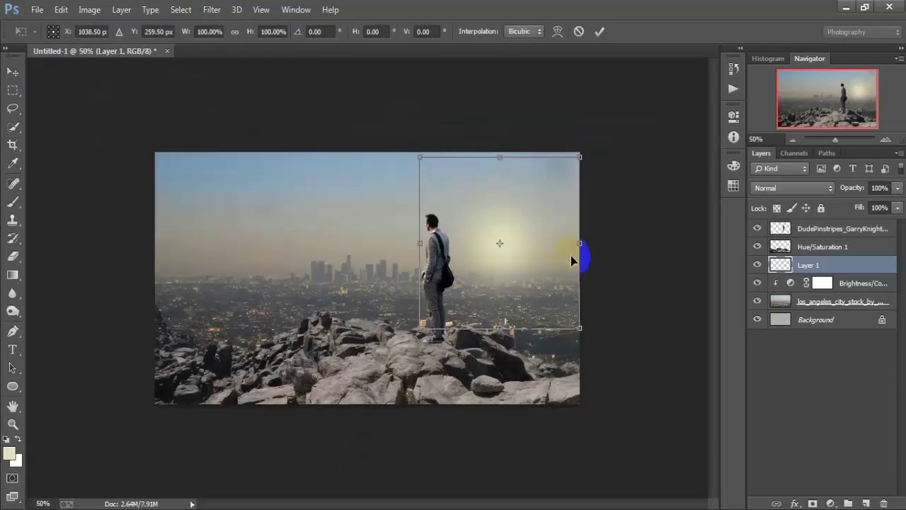
{"action": "left_click_drag", "start_coordinate": [420, 241], "coordinate": [168, 250]}
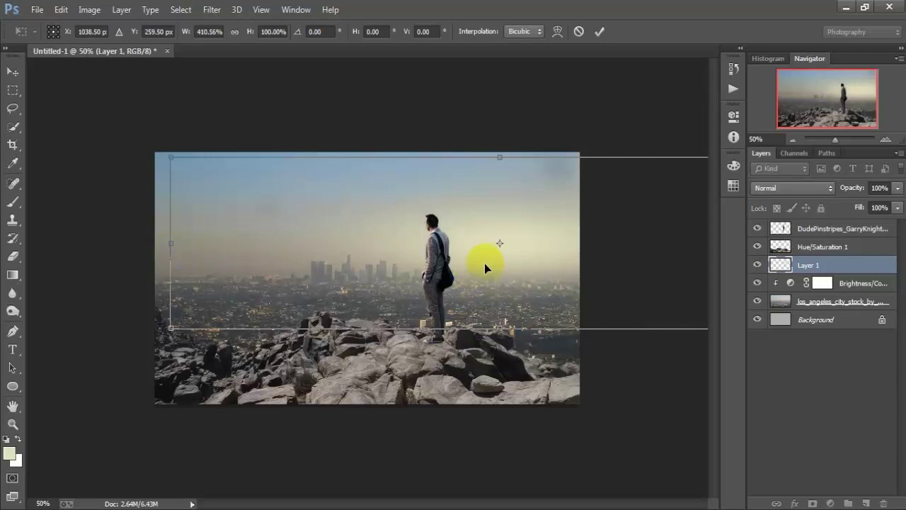
{"action": "mouse_move", "coordinate": [484, 263]}
{"action": "left_mouse_down"}
{"action": "mouse_move", "coordinate": [448, 278]}
{"action": "mouse_move", "coordinate": [459, 285]}
{"action": "left_mouse_up"}
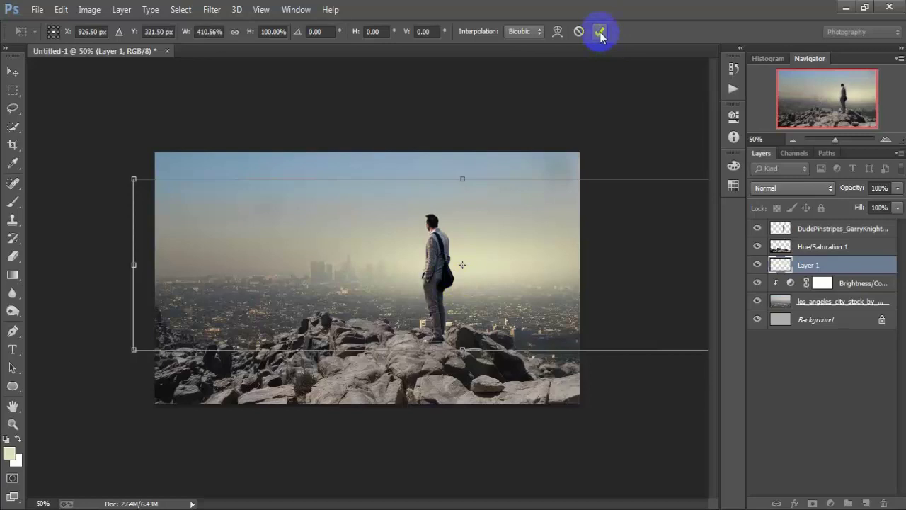
{"action": "key", "text": "ctrl+plus"}
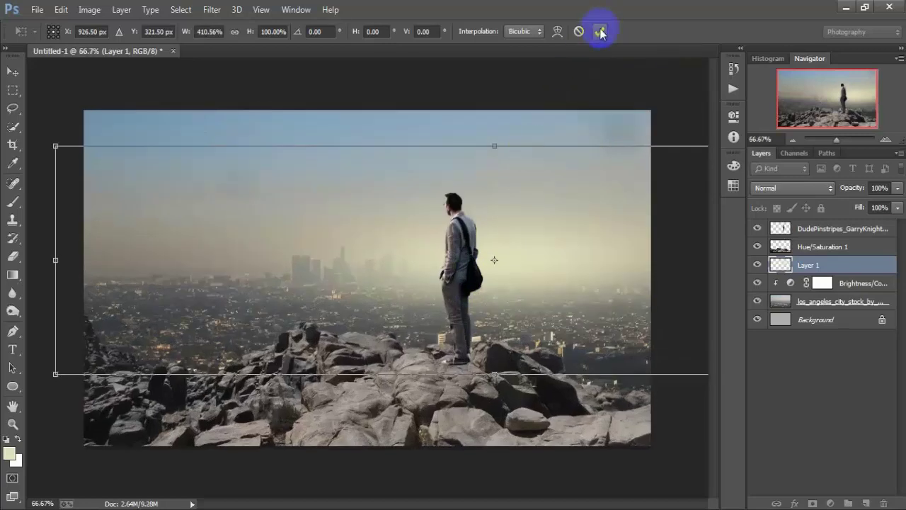
{"action": "left_click", "coordinate": [601, 32]}
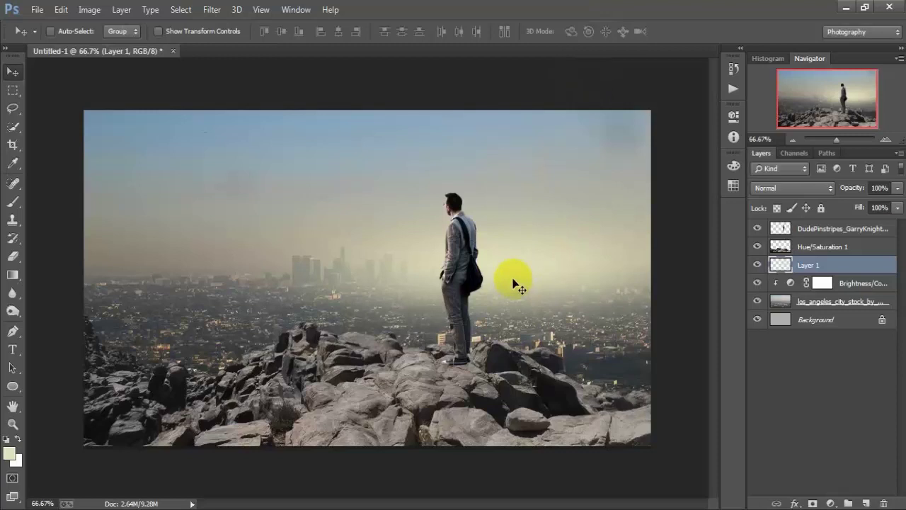
- Set Layer 1 to Soft Light, toggling it and Hue/Saturation 1 on and off to compare
{"action": "left_click", "coordinate": [797, 189]}
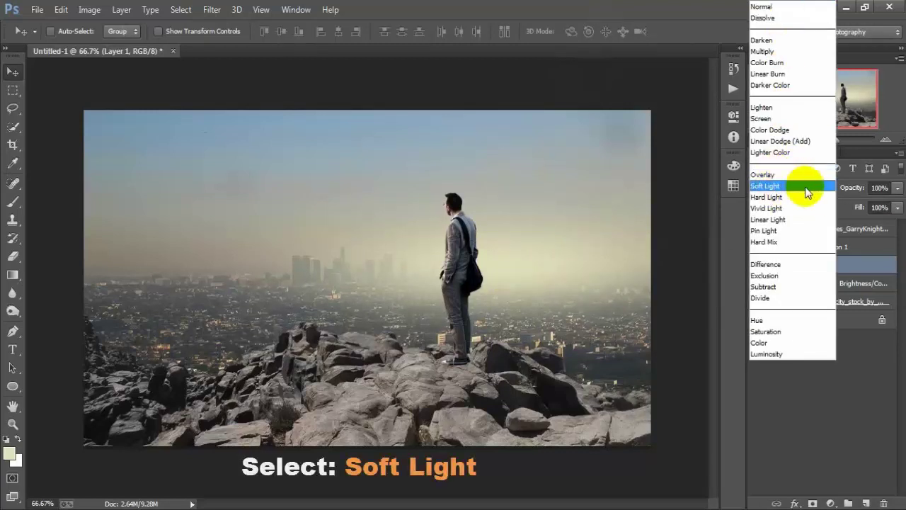
{"action": "left_click", "coordinate": [807, 187]}
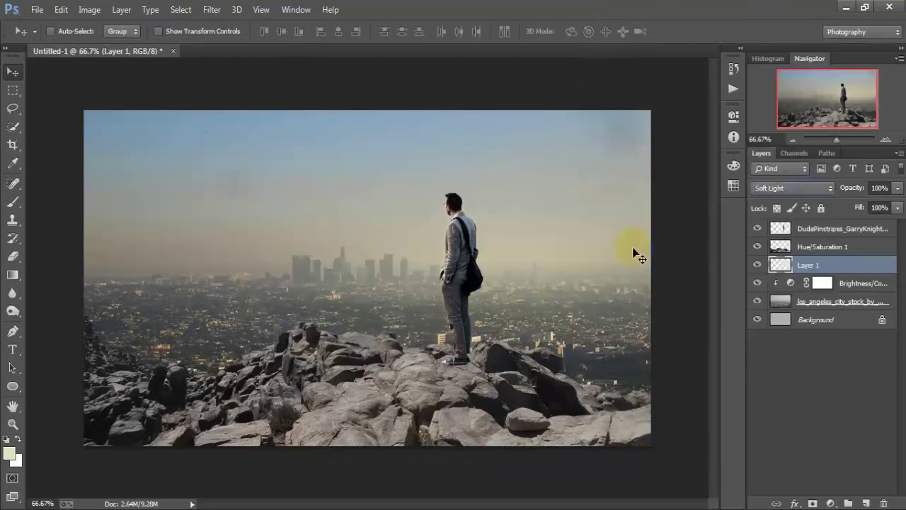
{"action": "left_click", "coordinate": [756, 266]}
{"action": "left_click", "coordinate": [757, 266]}
{"action": "left_click", "coordinate": [757, 267]}
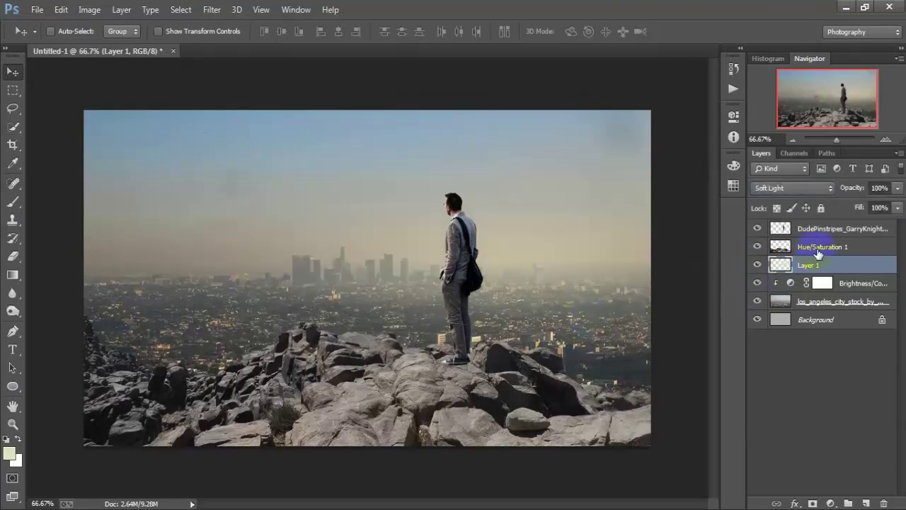
{"action": "left_click", "coordinate": [814, 248]}
{"action": "left_click", "coordinate": [757, 246]}
{"action": "left_click", "coordinate": [757, 247]}
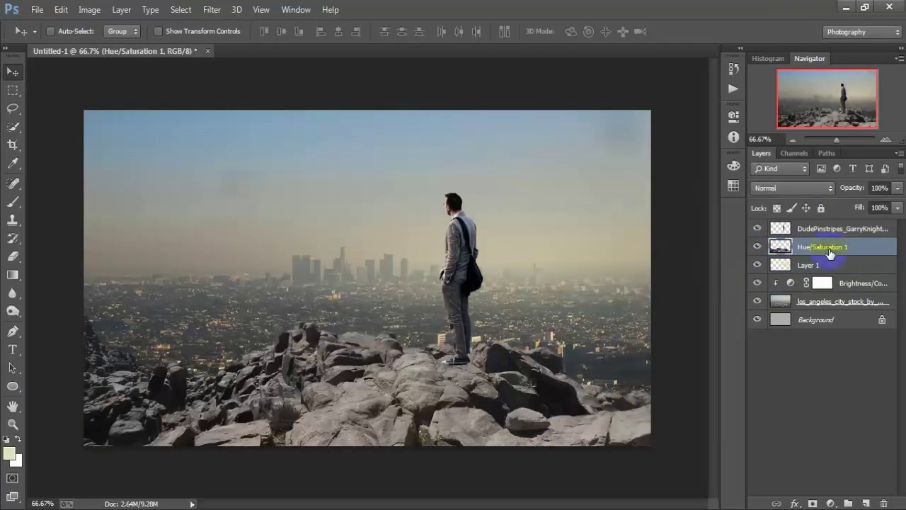
- Add a Levels layer clipped to Hue/Saturation 1 with output white lowered to 111
{"action": "left_click", "coordinate": [830, 503]}
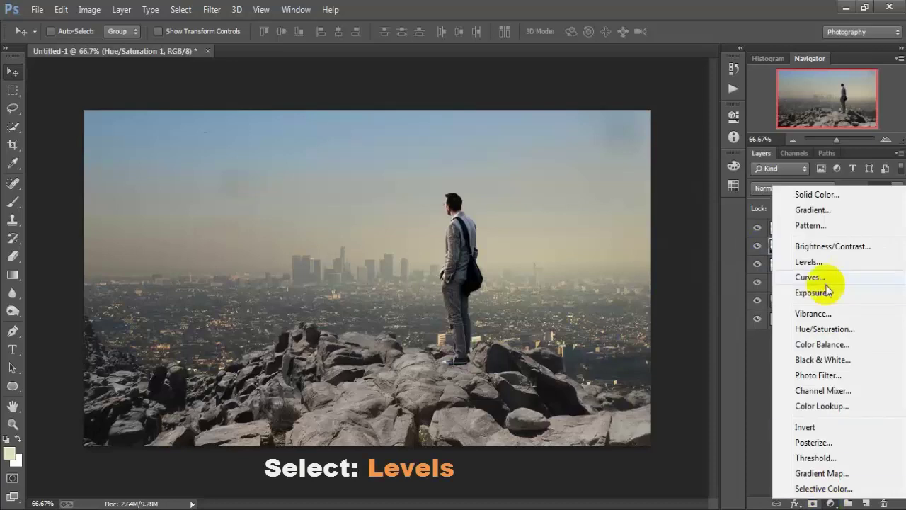
{"action": "left_click", "coordinate": [809, 262]}
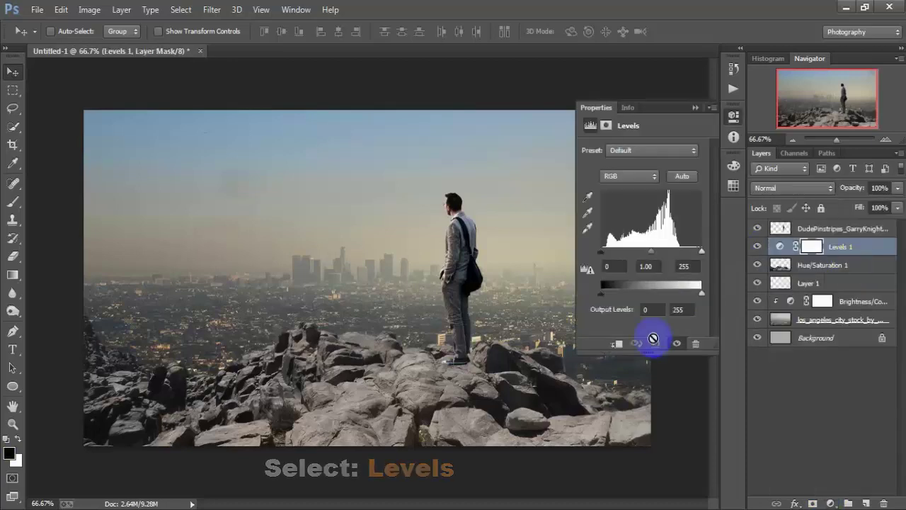
{"action": "left_click", "coordinate": [616, 344]}
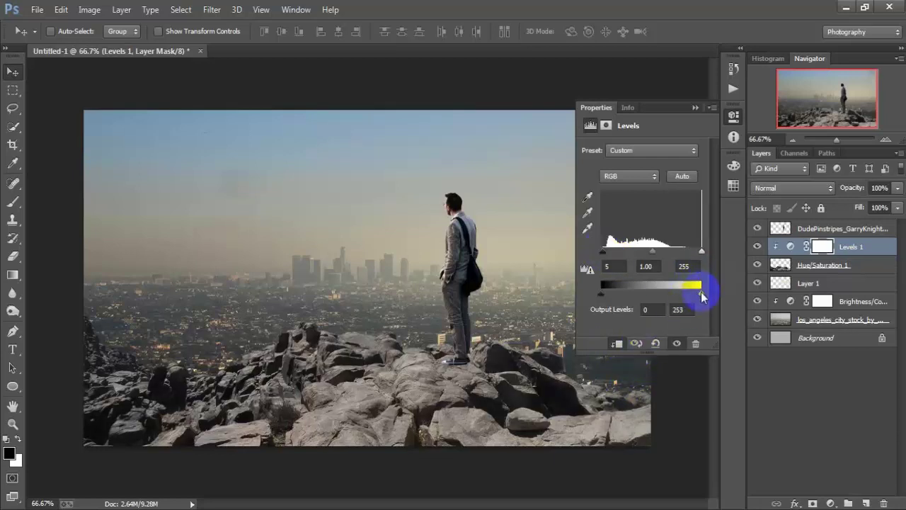
{"action": "left_click_drag", "start_coordinate": [701, 296], "coordinate": [646, 289]}
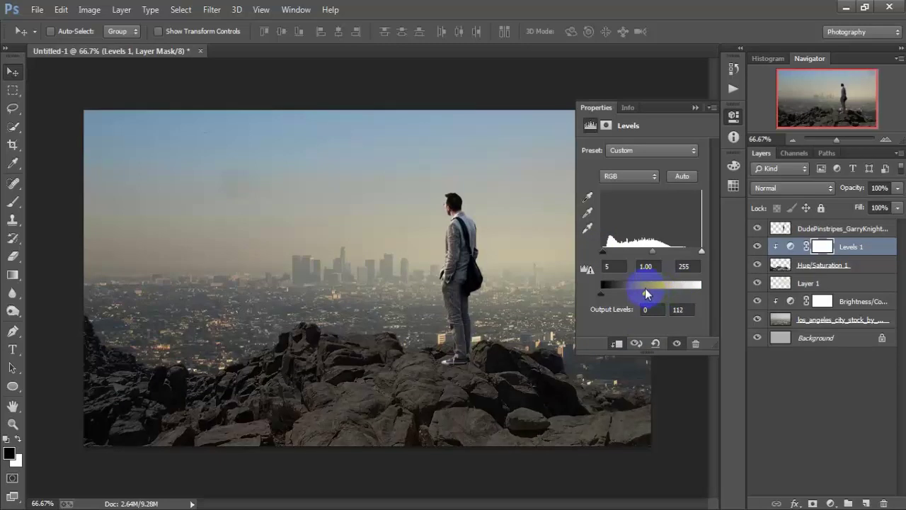
{"action": "left_click", "coordinate": [678, 309]}
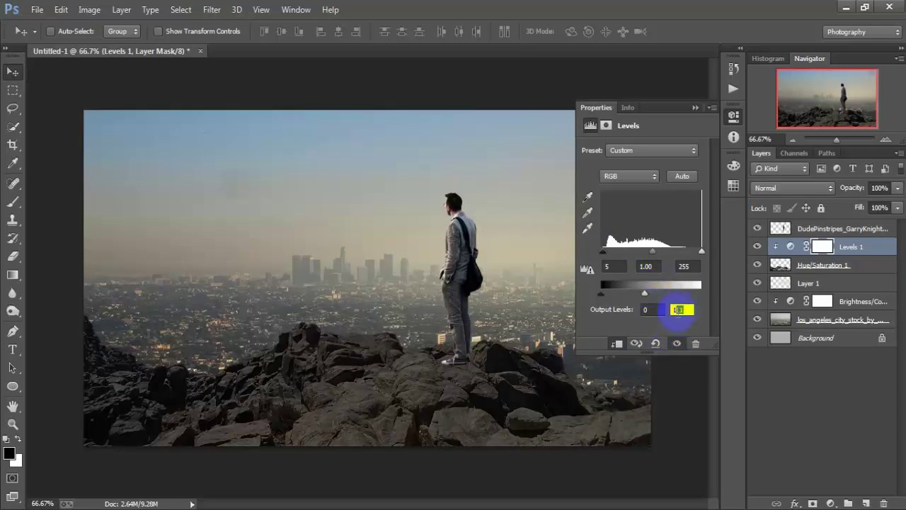
{"action": "left_click", "coordinate": [608, 266]}
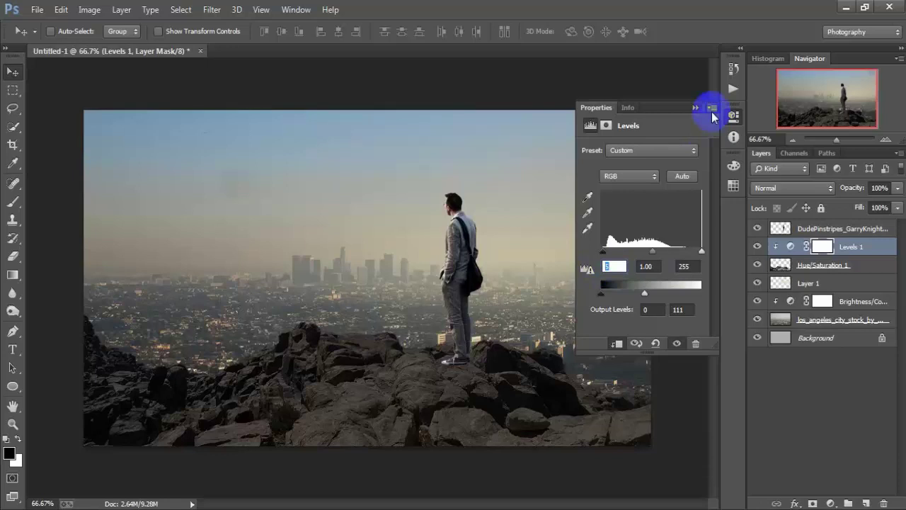
{"action": "left_click", "coordinate": [693, 109]}
- Add a Levels adjustment clipped to the man, with input black 5 and output white 236
{"action": "left_click", "coordinate": [775, 229]}
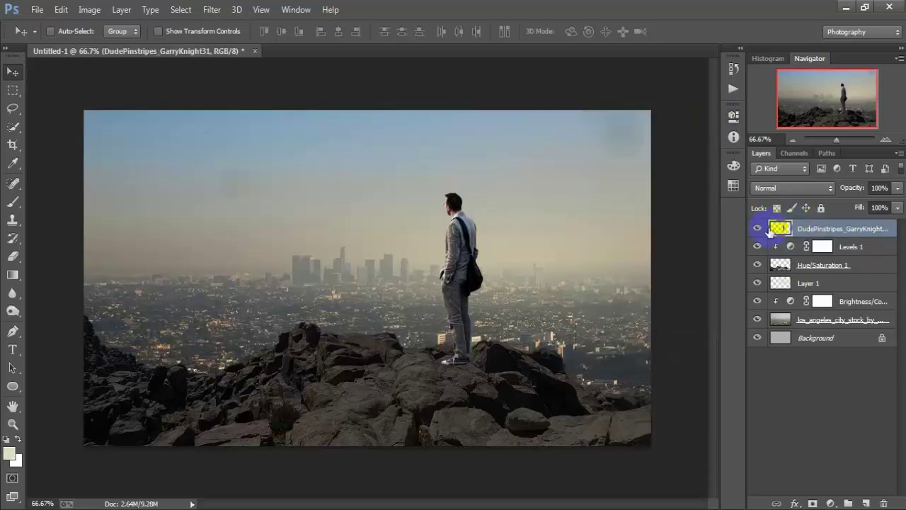
{"action": "left_click", "coordinate": [758, 229]}
{"action": "left_click", "coordinate": [758, 229]}
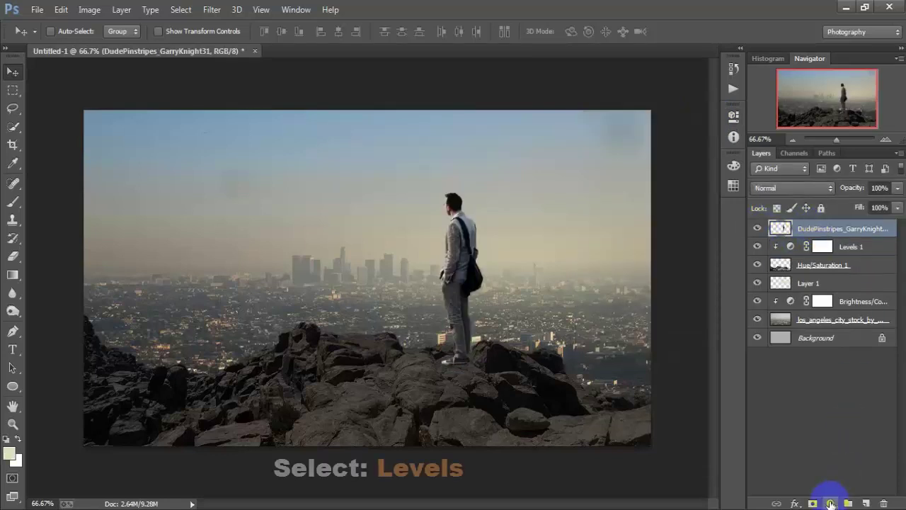
{"action": "left_click", "coordinate": [831, 504]}
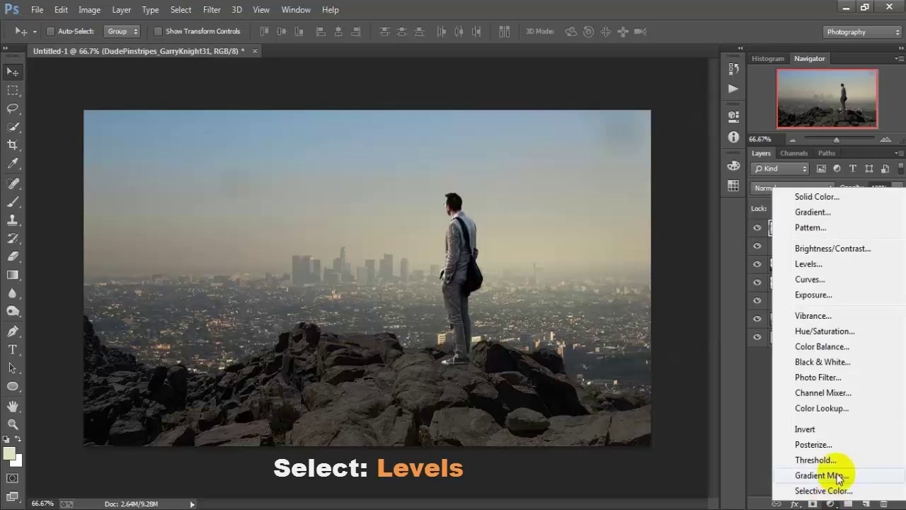
{"action": "left_click", "coordinate": [828, 266]}
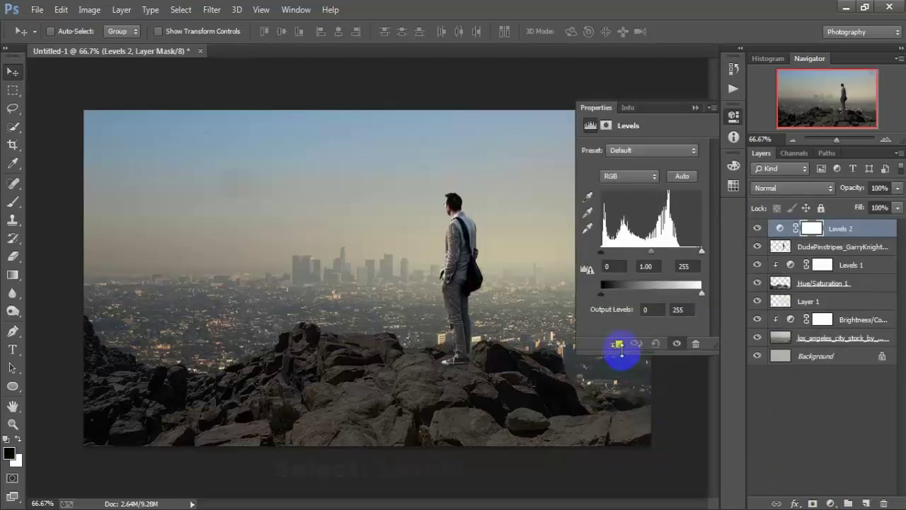
{"action": "left_click", "coordinate": [617, 345]}
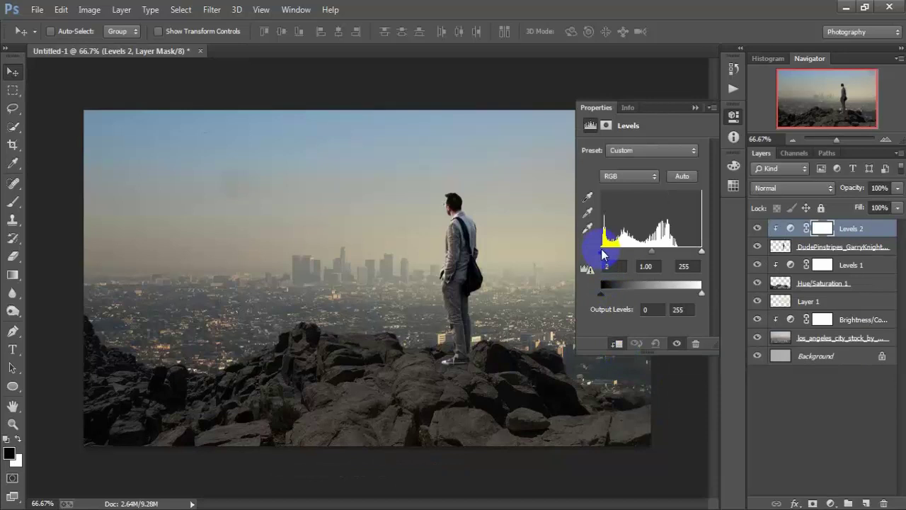
{"action": "left_click_drag", "start_coordinate": [604, 254], "coordinate": [605, 255]}
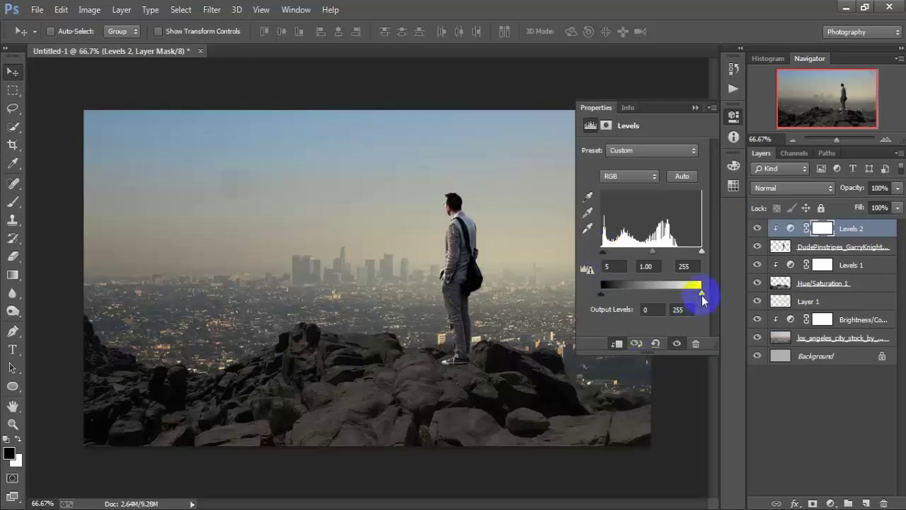
{"action": "left_click_drag", "start_coordinate": [701, 293], "coordinate": [695, 294]}
{"action": "double_click", "coordinate": [680, 309]}
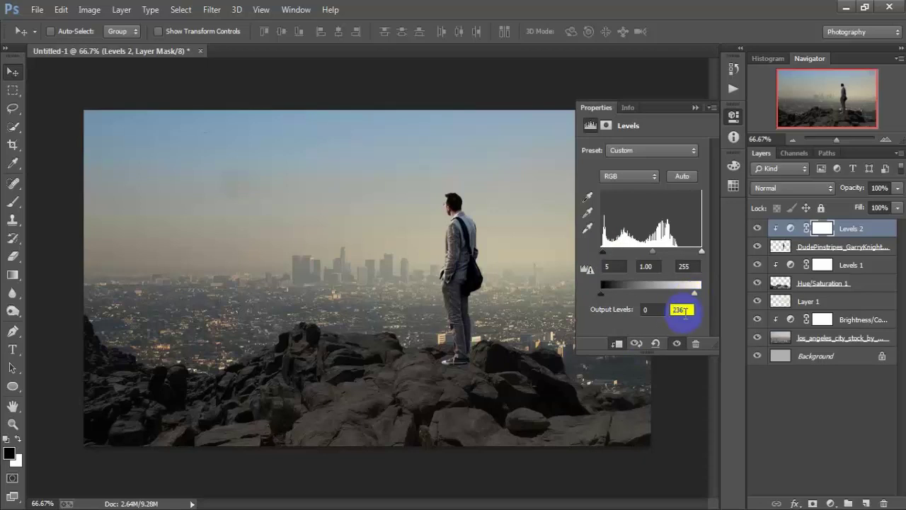
{"action": "key", "text": "Return"}
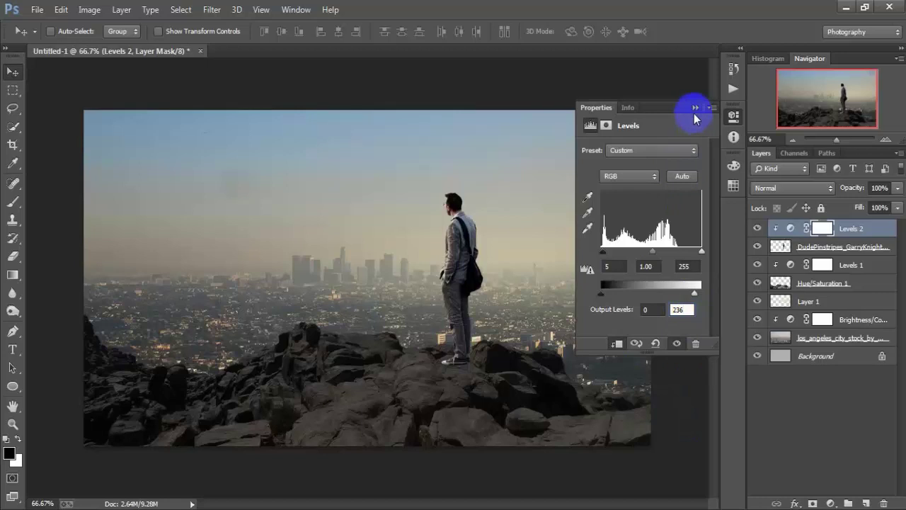
{"action": "left_click", "coordinate": [695, 108]}
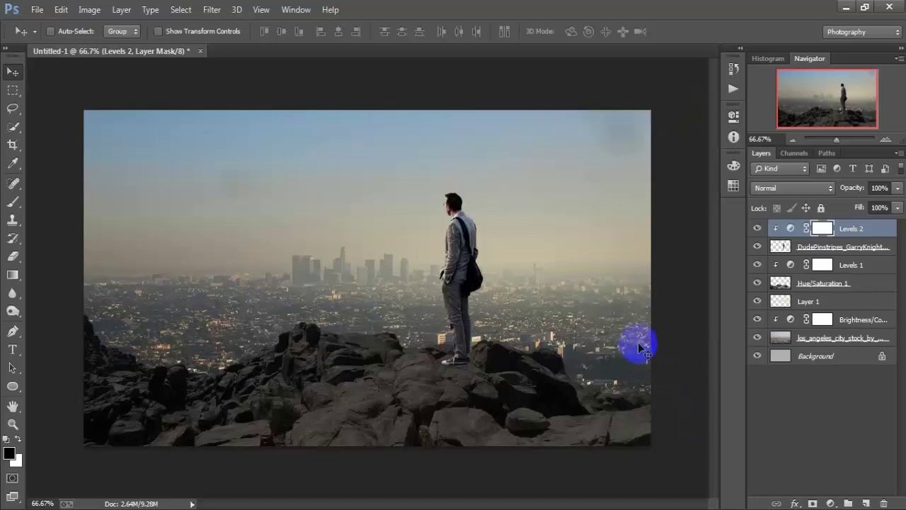
- Merge the Levels adjustment into the man's layer, producing 'Levels 2'
{"action": "left_click", "coordinate": [866, 251], "text": "shift"}
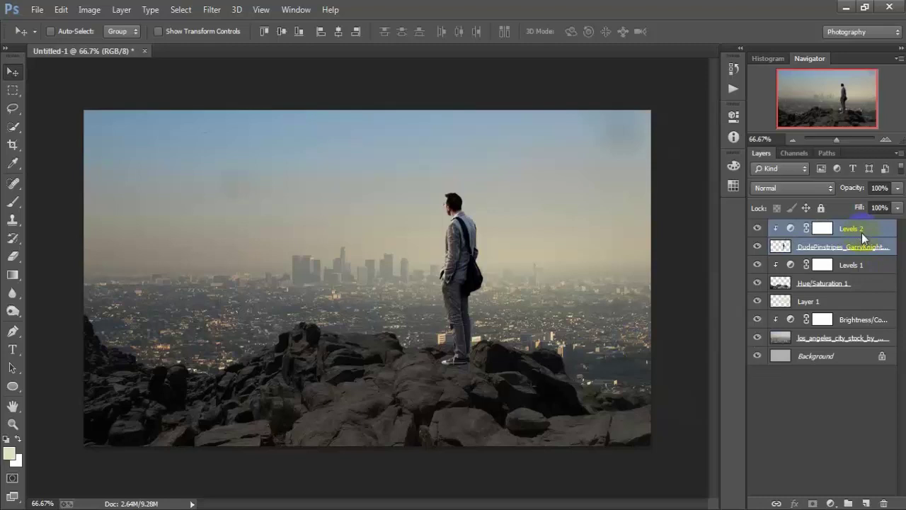
{"action": "right_click", "coordinate": [861, 233]}
{"action": "left_click", "coordinate": [666, 401]}
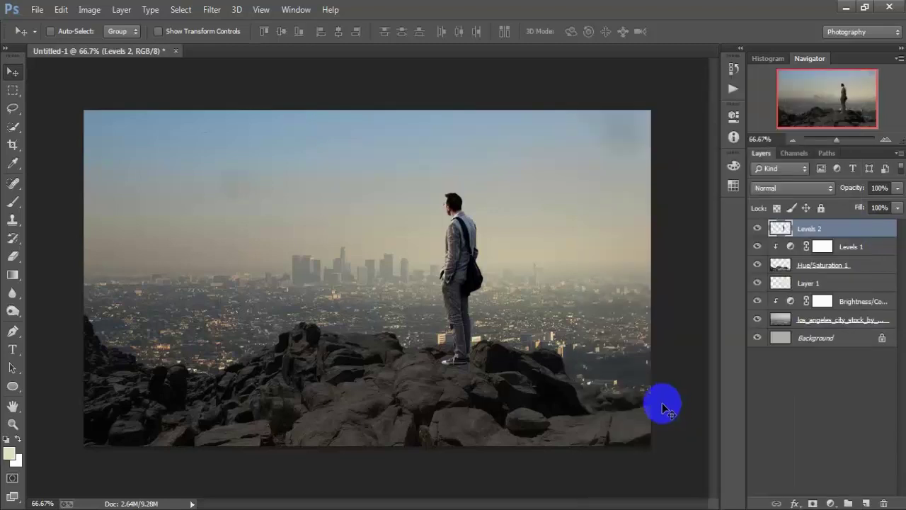
{"action": "left_click", "coordinate": [756, 229]}
- Apply a Vibrance adjustment of -22 with Saturation -1 to the merged man layer
{"action": "left_click", "coordinate": [755, 229]}
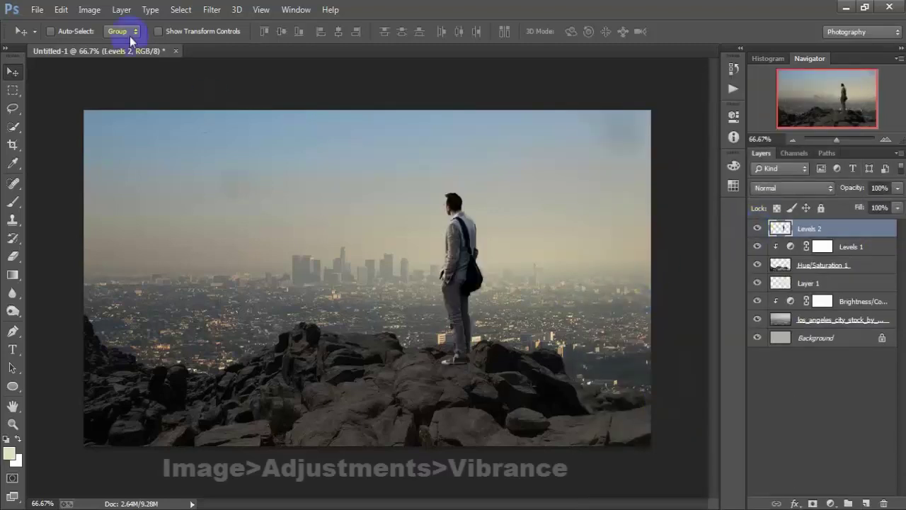
{"action": "left_click", "coordinate": [90, 10]}
{"action": "mouse_move", "coordinate": [110, 45]}
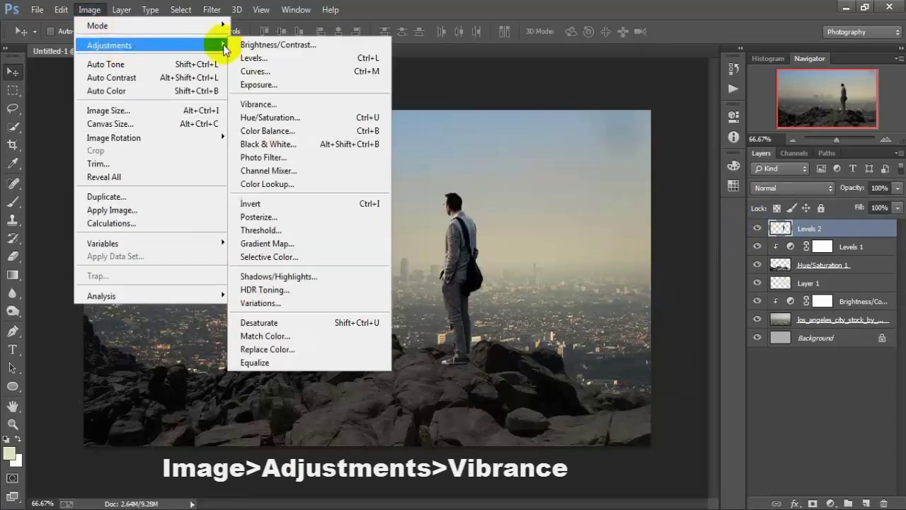
{"action": "left_click", "coordinate": [353, 107]}
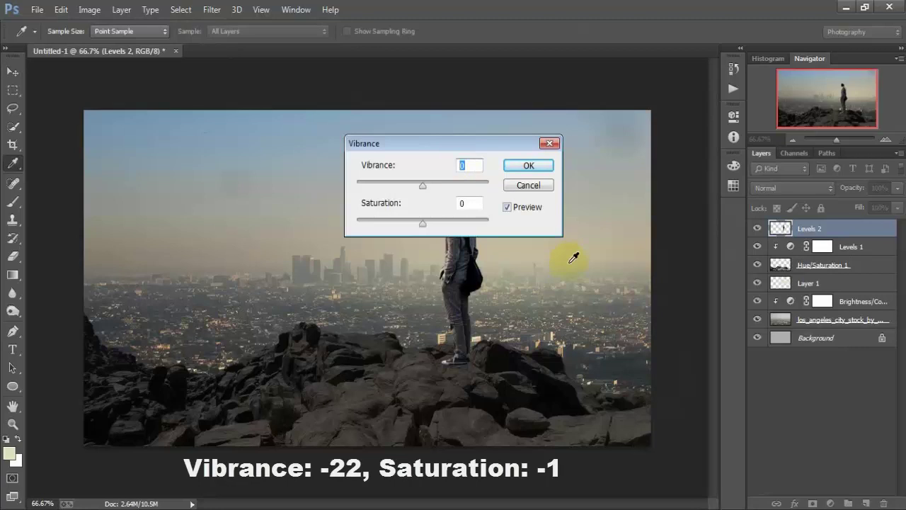
{"action": "type", "text": "-22"}
{"action": "double_click", "coordinate": [462, 203]}
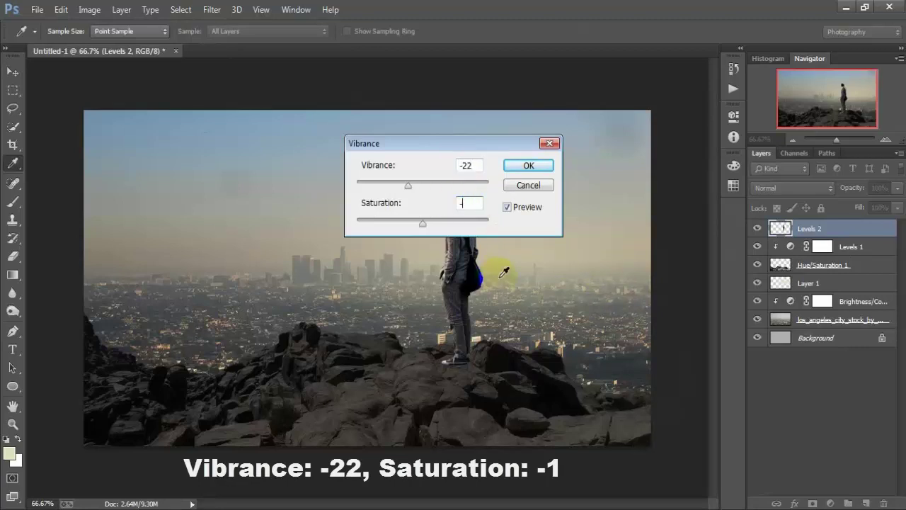
{"action": "type", "text": "1"}
{"action": "left_click", "coordinate": [528, 165]}
{"action": "key", "text": "v"}
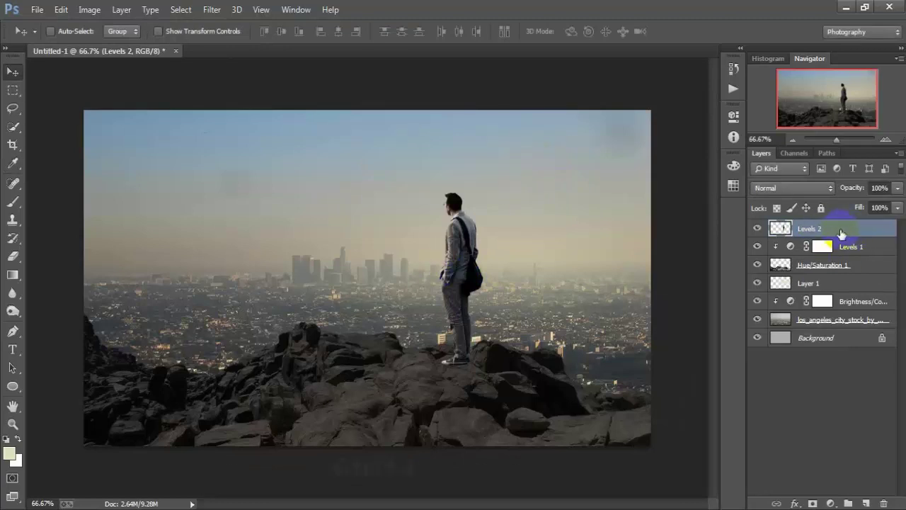
- Duplicate the man, then distort the copy so it is flipped and slanted across the rocks
{"action": "key", "text": "ctrl+j"}
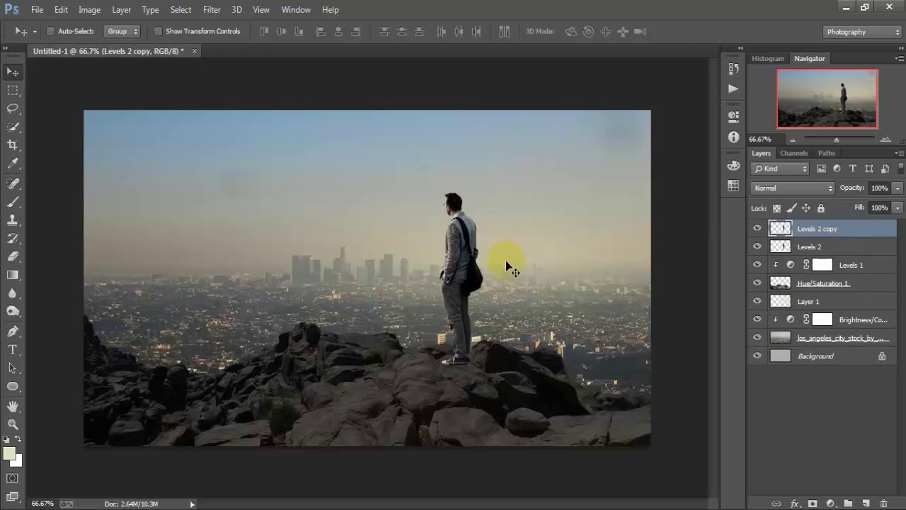
{"action": "key", "text": "ctrl+t"}
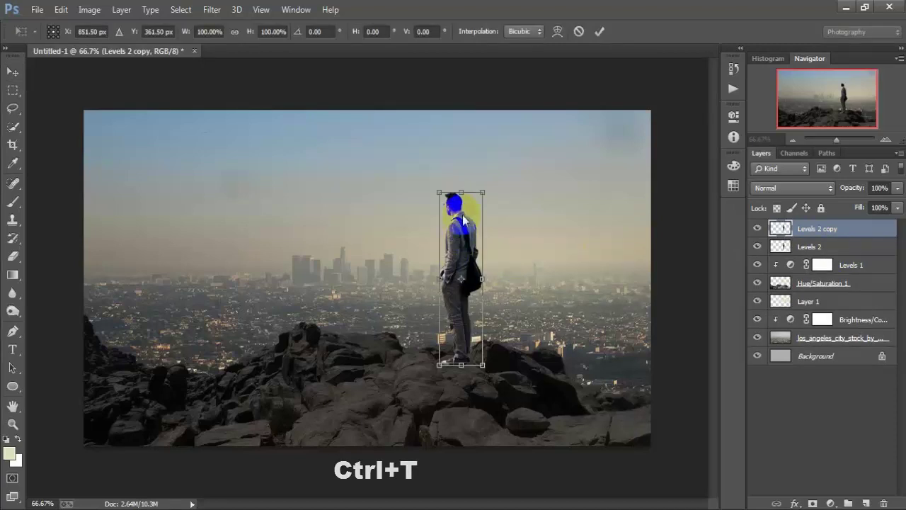
{"action": "right_click", "coordinate": [464, 221]}
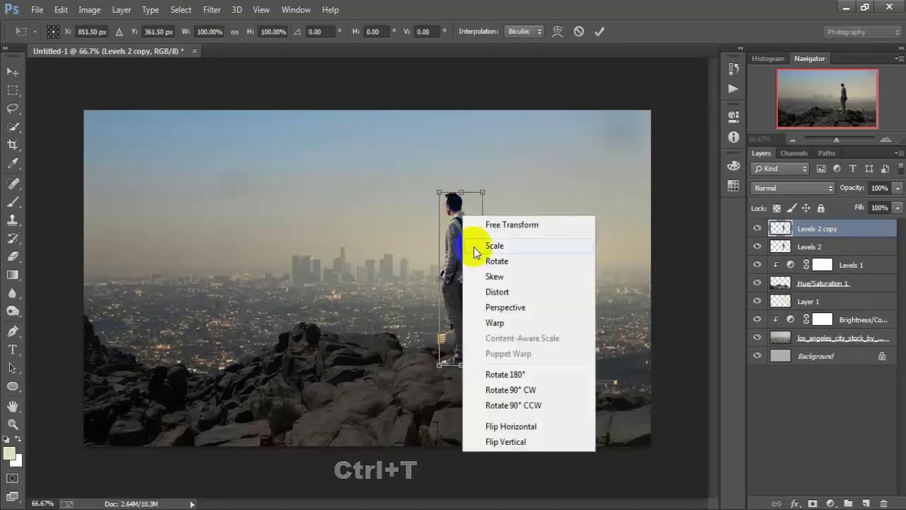
{"action": "left_click", "coordinate": [582, 292]}
{"action": "mouse_move", "coordinate": [462, 224]}
{"action": "left_mouse_down"}
{"action": "mouse_move", "coordinate": [396, 439]}
{"action": "mouse_move", "coordinate": [374, 438]}
{"action": "left_mouse_up"}
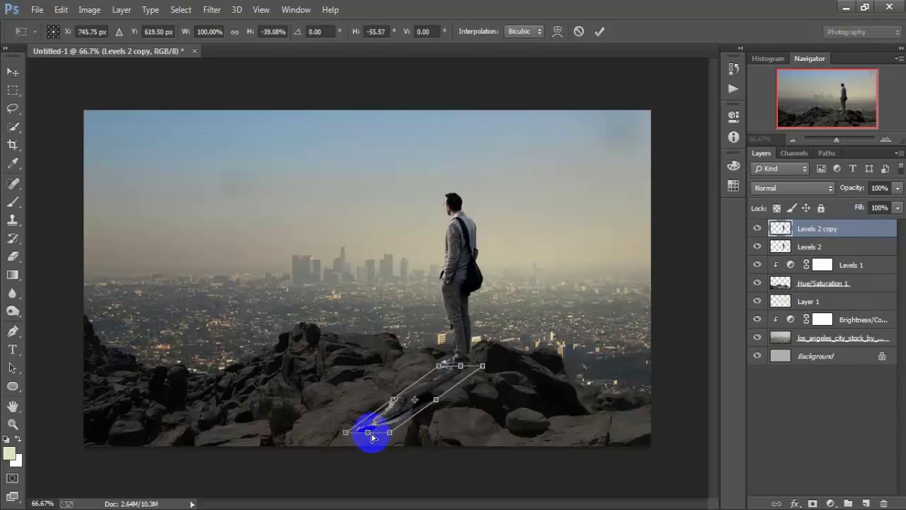
{"action": "left_click_drag", "start_coordinate": [373, 437], "coordinate": [374, 431]}
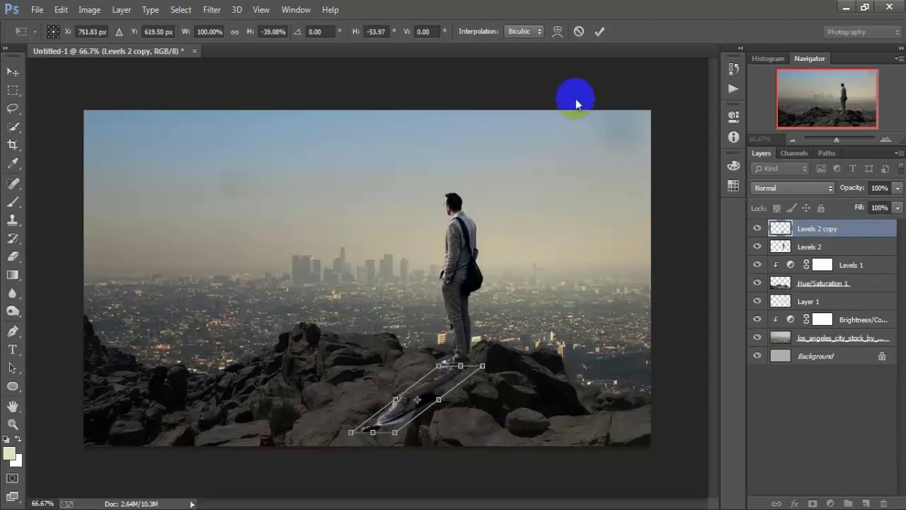
{"action": "left_click", "coordinate": [599, 32]}
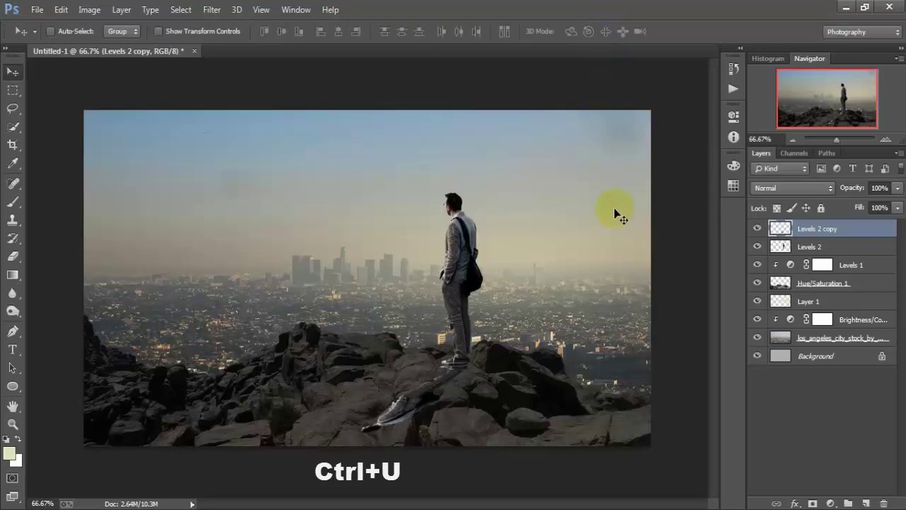
- Turn the shadow copy black with a Hue/Saturation Lightness of -100
{"action": "key", "text": "ctrl+u"}
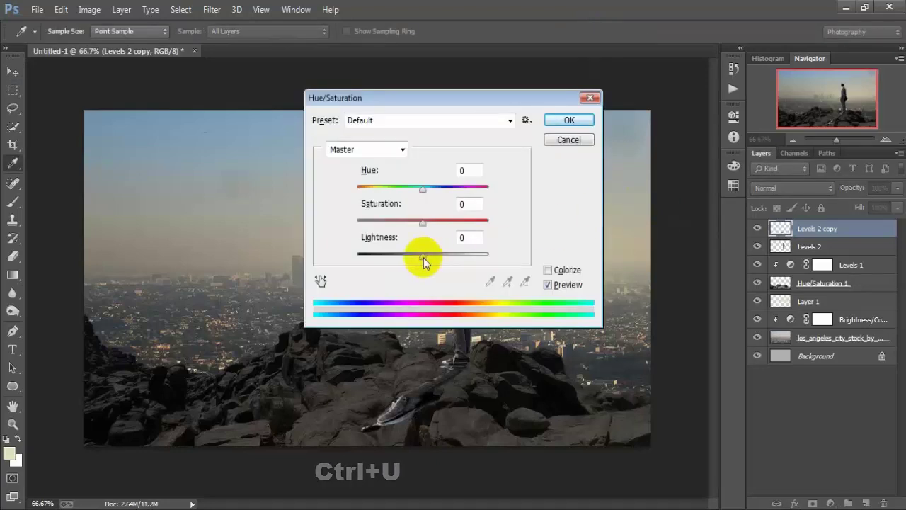
{"action": "left_click_drag", "start_coordinate": [423, 256], "coordinate": [357, 255]}
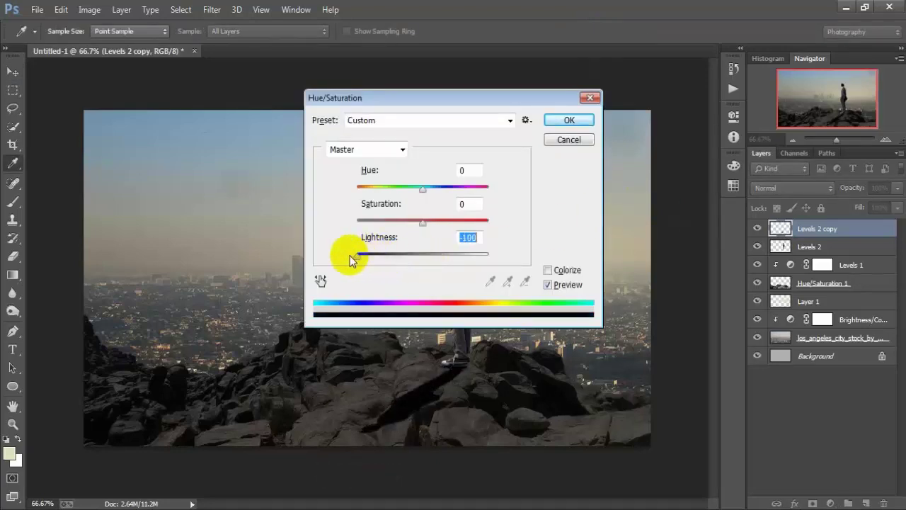
{"action": "left_click", "coordinate": [570, 120]}
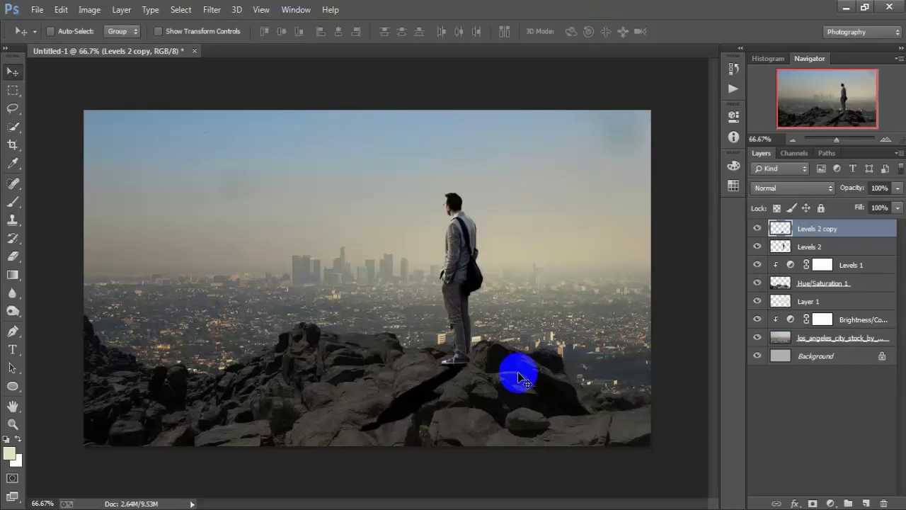
- Move the shadow layer below Levels 2 and set its opacity to 47%
{"action": "left_click", "coordinate": [854, 233]}
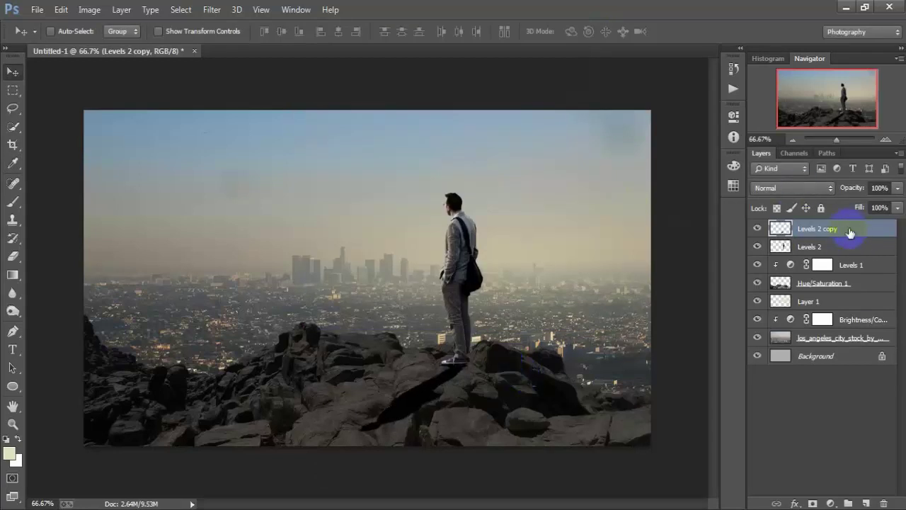
{"action": "left_click_drag", "start_coordinate": [850, 233], "coordinate": [845, 256]}
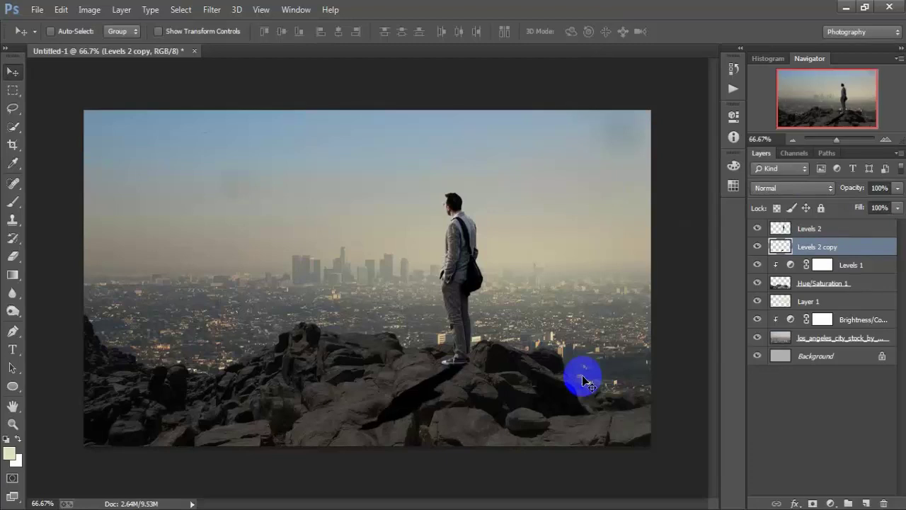
{"action": "left_click", "coordinate": [901, 189]}
{"action": "left_click_drag", "start_coordinate": [897, 207], "coordinate": [864, 204]}
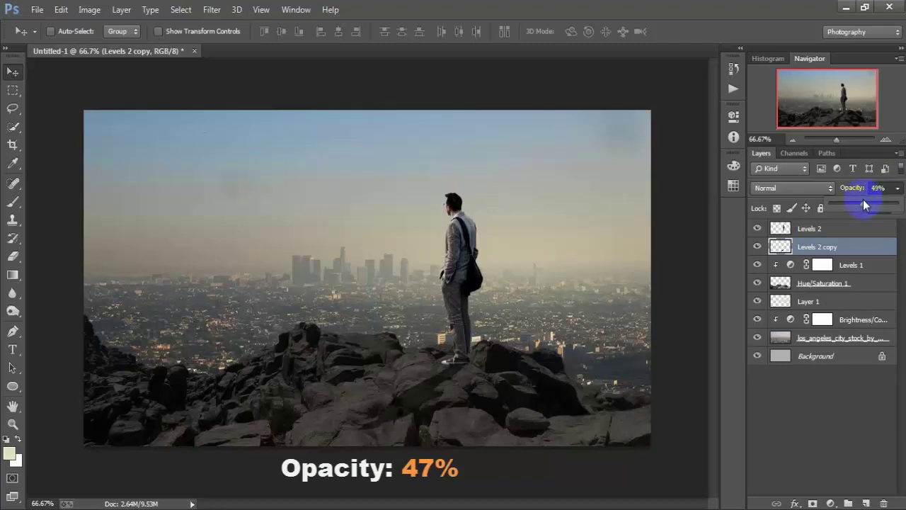
{"action": "left_click", "coordinate": [694, 317]}
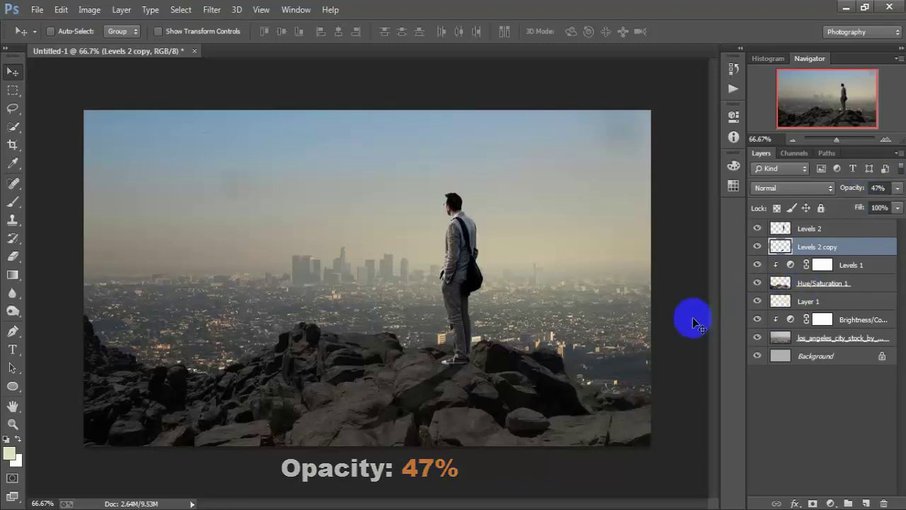
{"action": "left_click", "coordinate": [852, 244]}
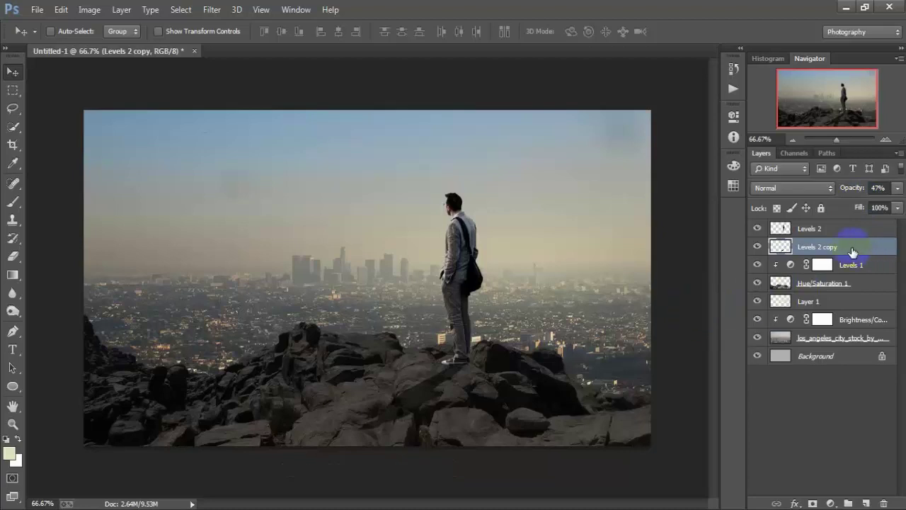
- Add a mask to the shadow layer and set up a Foreground to Transparent gradient at 52% opacity
{"action": "left_click", "coordinate": [811, 503]}
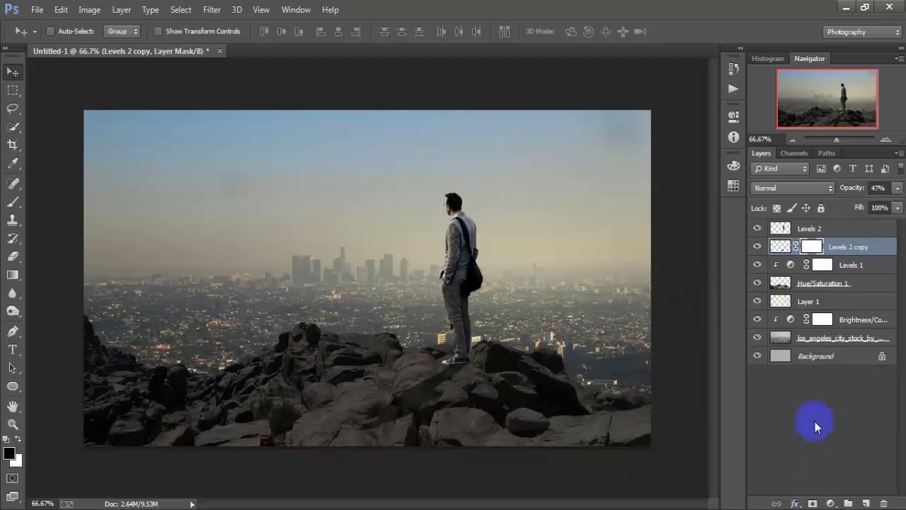
{"action": "left_click", "coordinate": [16, 269]}
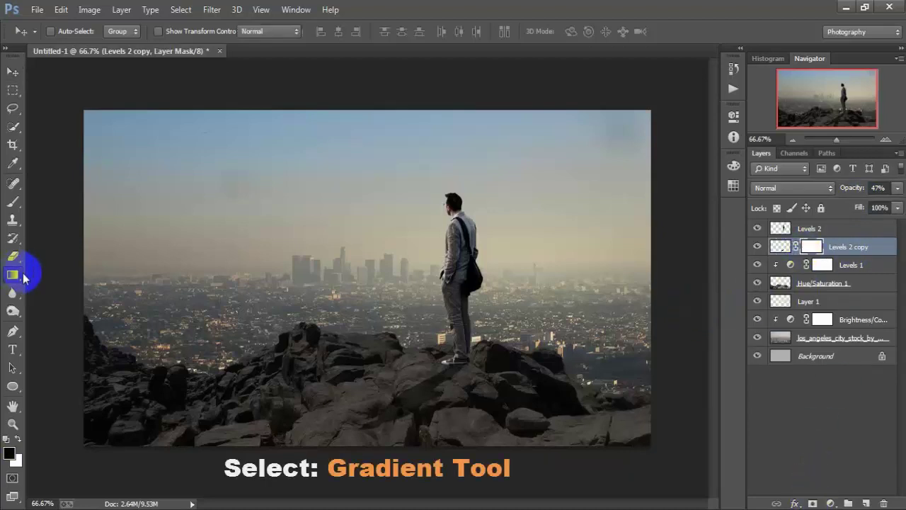
{"action": "left_click", "coordinate": [92, 271]}
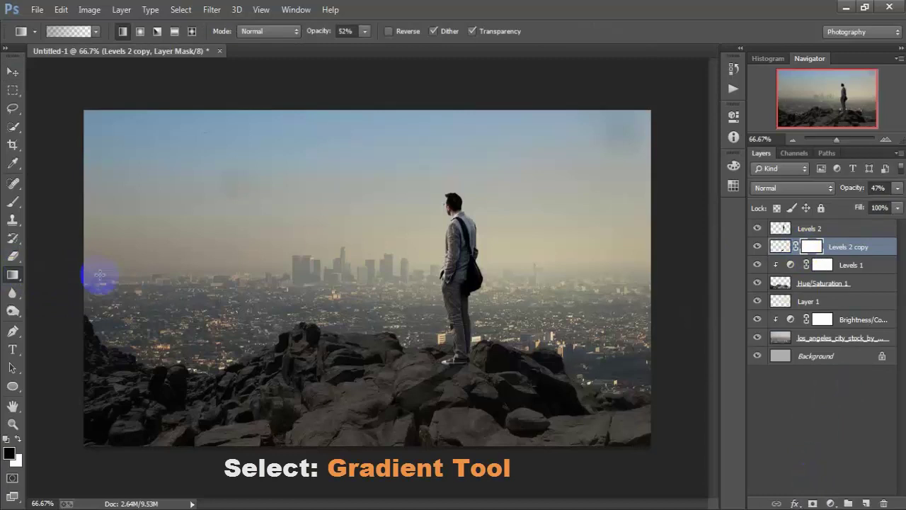
{"action": "left_click", "coordinate": [71, 32]}
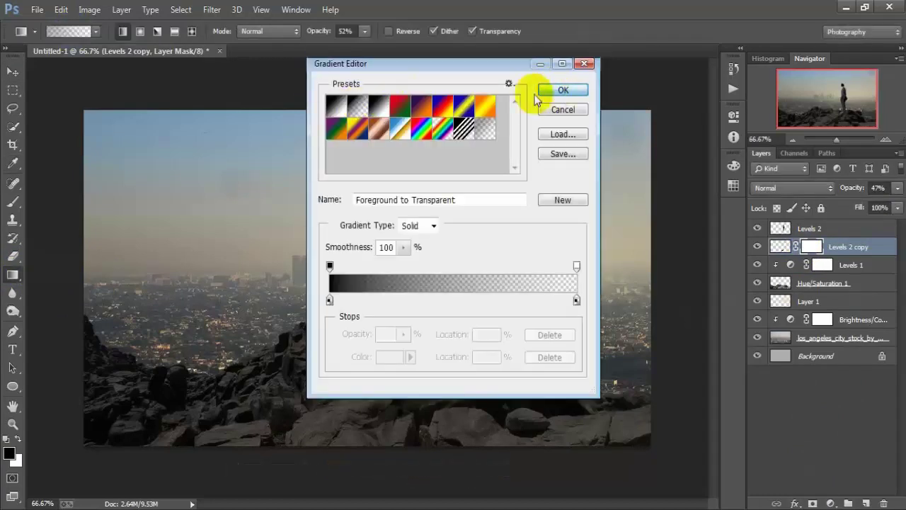
{"action": "left_click", "coordinate": [563, 89]}
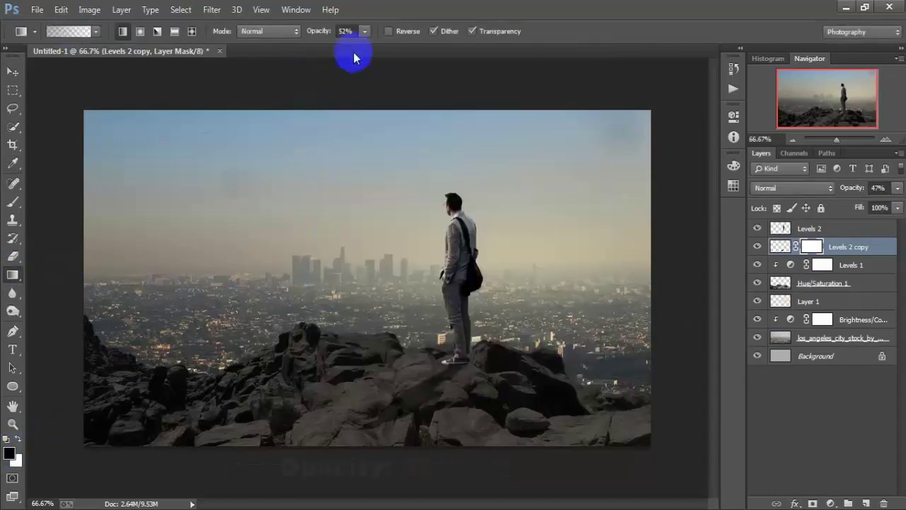
{"action": "left_click", "coordinate": [364, 31]}
{"action": "left_click", "coordinate": [345, 31]}
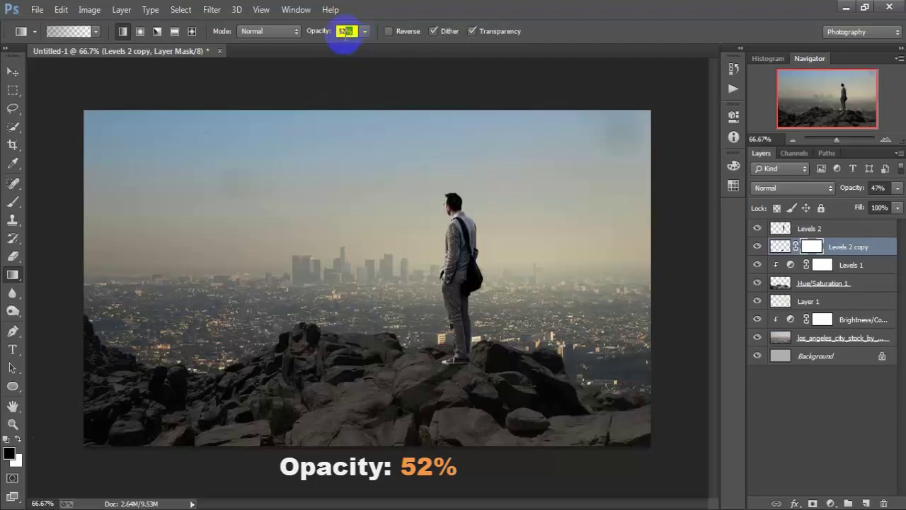
- Drag three gradients on the mask so the shadow's far end fades into the rocks
{"action": "mouse_move", "coordinate": [345, 442]}
{"action": "left_mouse_down"}
{"action": "mouse_move", "coordinate": [325, 425]}
{"action": "mouse_move", "coordinate": [425, 384]}
{"action": "left_mouse_up"}
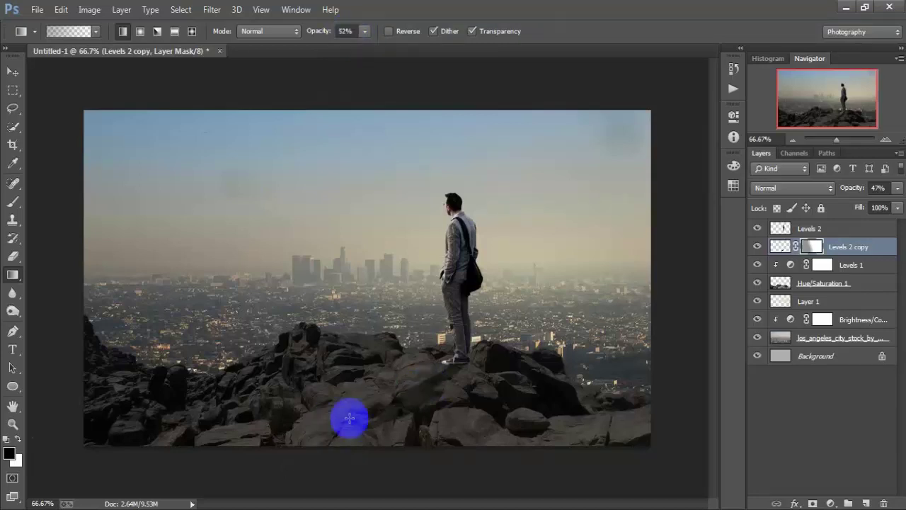
{"action": "left_click_drag", "start_coordinate": [328, 428], "coordinate": [430, 380]}
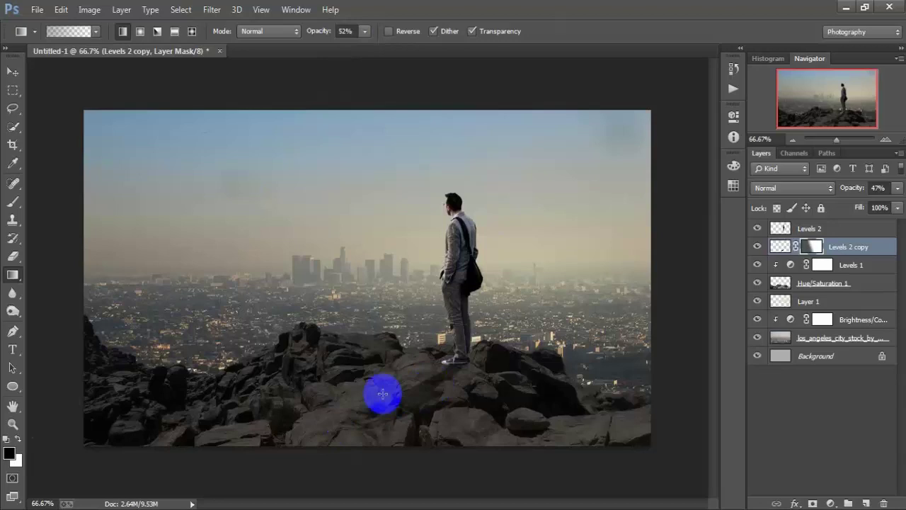
{"action": "left_click_drag", "start_coordinate": [355, 424], "coordinate": [403, 390]}
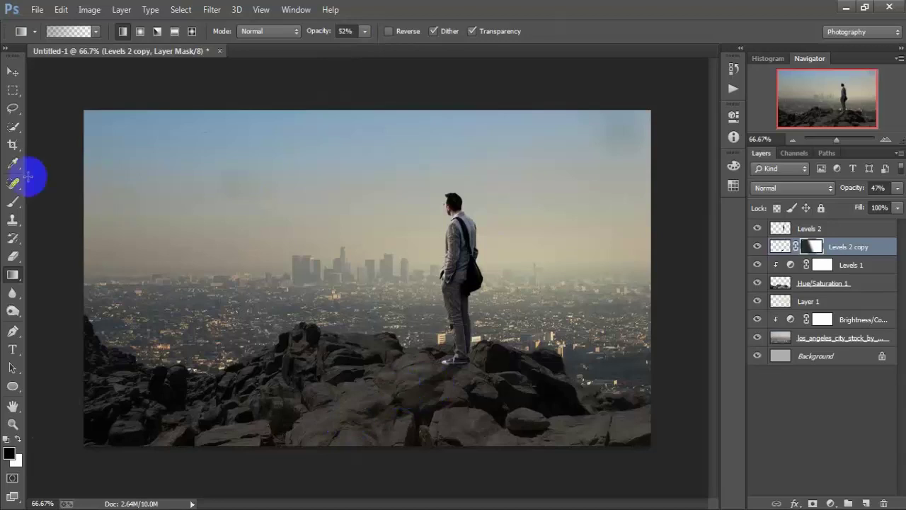
{"action": "left_click", "coordinate": [13, 71]}
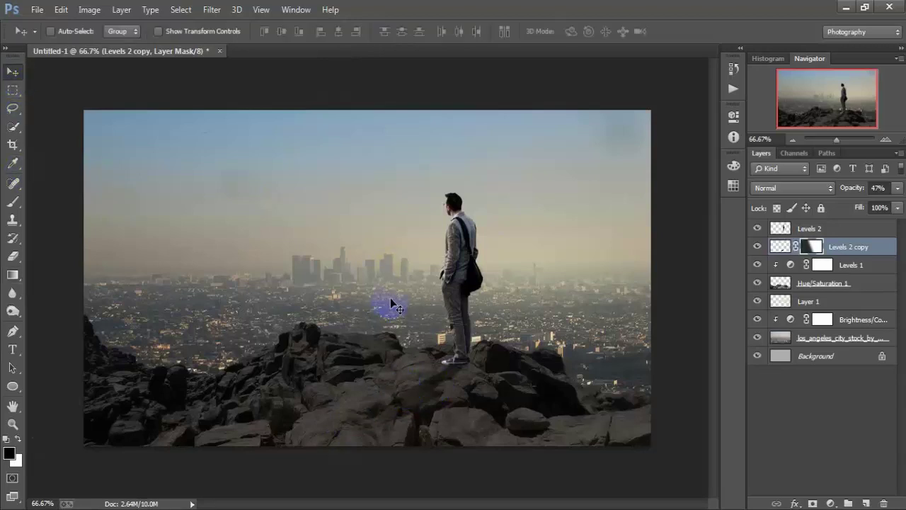
{"action": "left_click", "coordinate": [862, 231]}
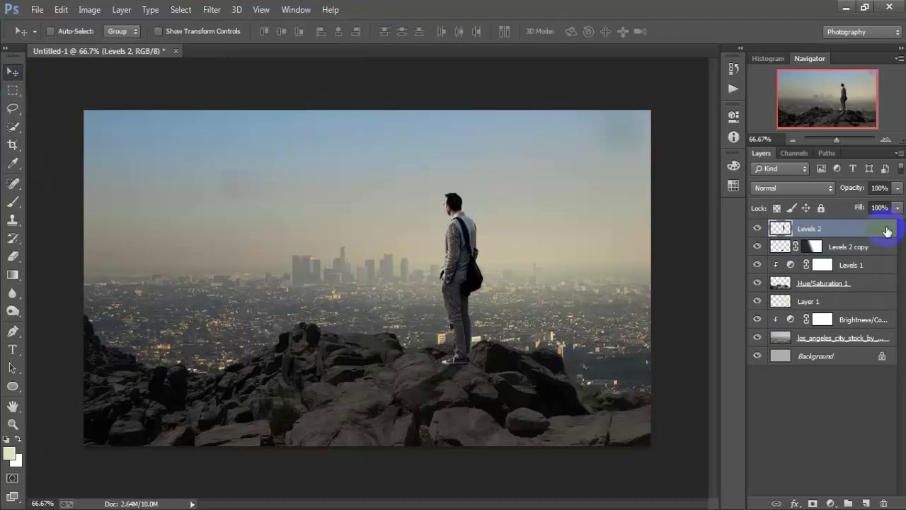
{"action": "left_click", "coordinate": [866, 503]}
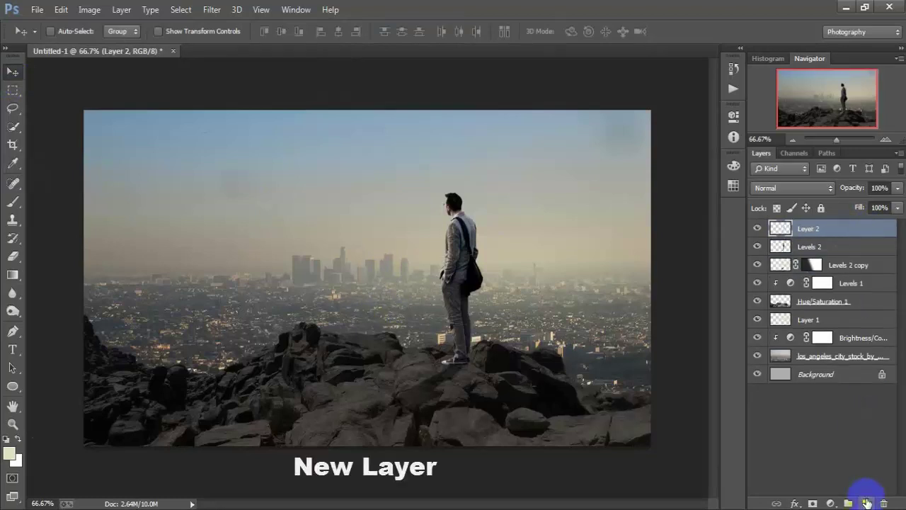
{"action": "right_click", "coordinate": [862, 238]}
{"action": "left_click", "coordinate": [639, 250]}
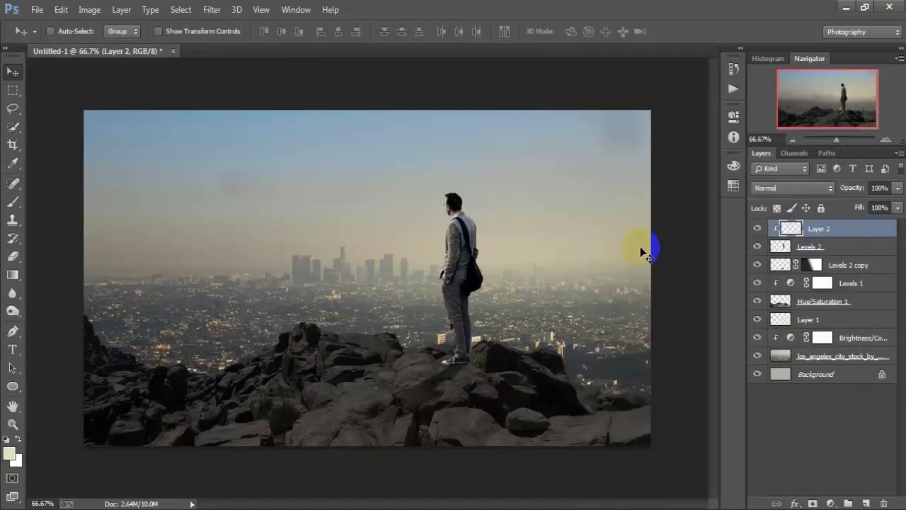
{"action": "left_click", "coordinate": [13, 201]}
{"action": "right_click", "coordinate": [13, 201]}
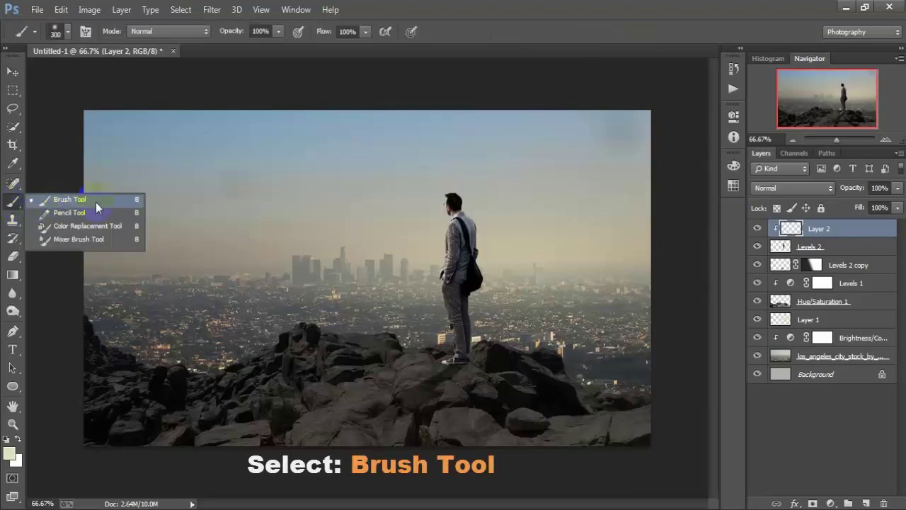
{"action": "left_click", "coordinate": [61, 192]}
{"action": "right_click", "coordinate": [213, 228]}
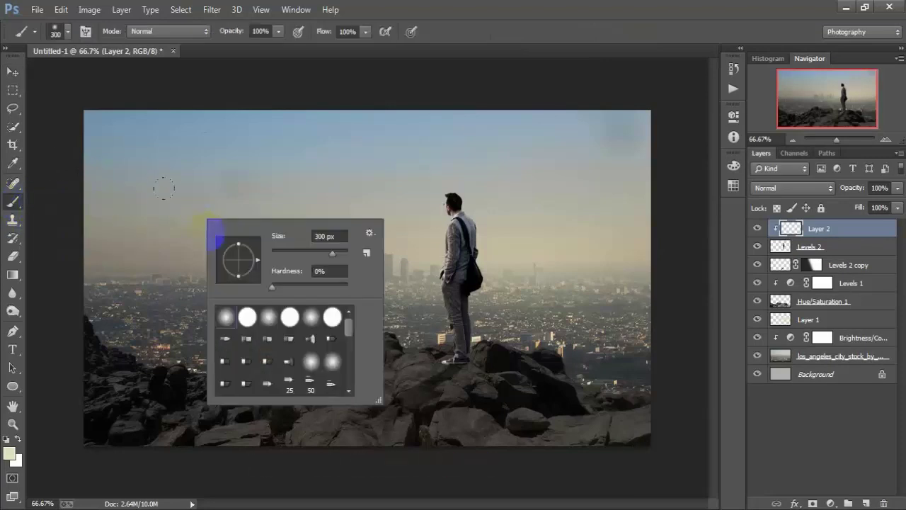
{"action": "key", "text": "Escape"}
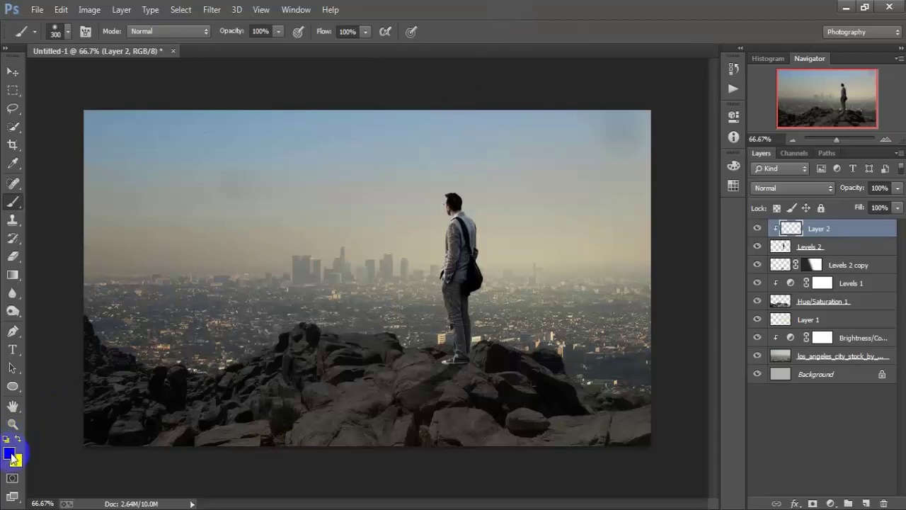
{"action": "key", "text": "d"}
{"action": "left_click", "coordinate": [278, 31]}
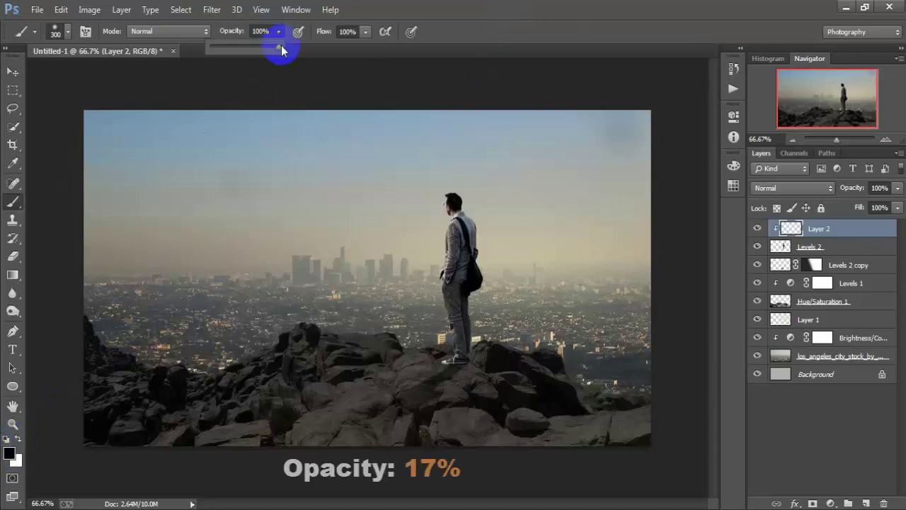
{"action": "left_click_drag", "start_coordinate": [278, 47], "coordinate": [223, 49]}
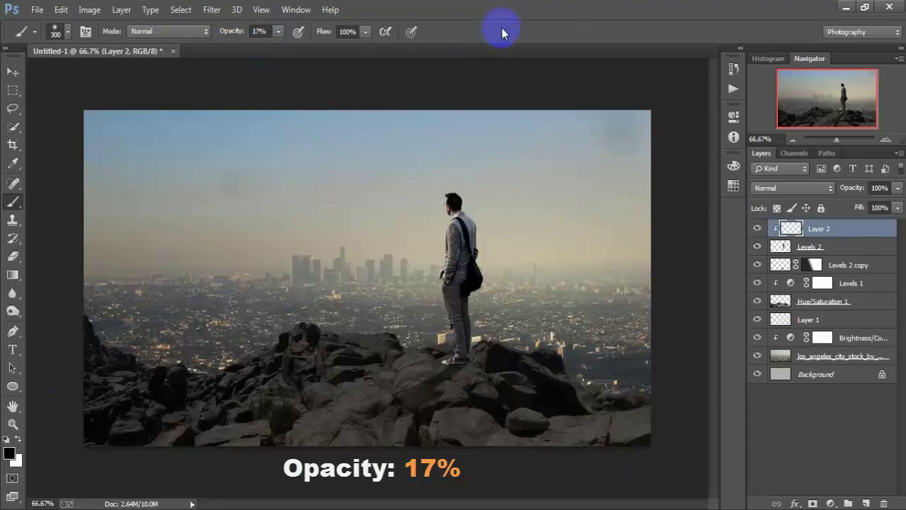
{"action": "left_click_drag", "start_coordinate": [464, 332], "coordinate": [464, 276]}
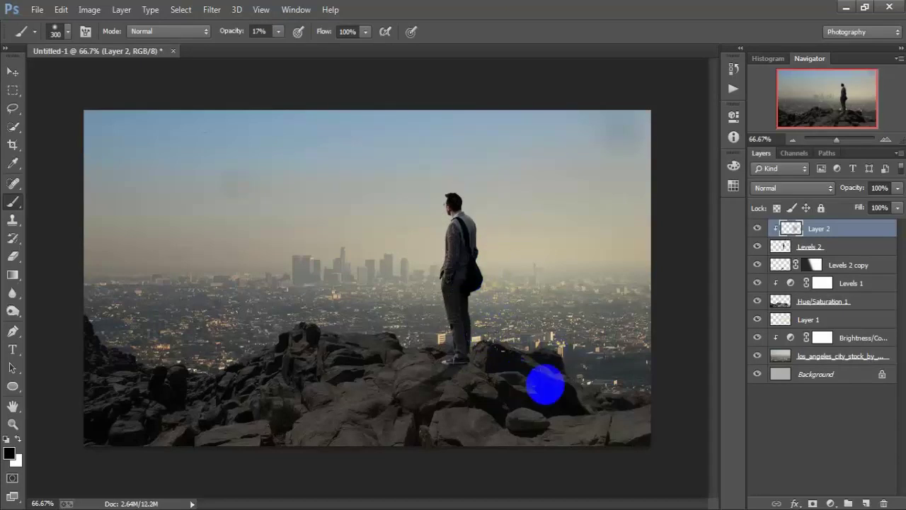
{"action": "left_click", "coordinate": [840, 303]}
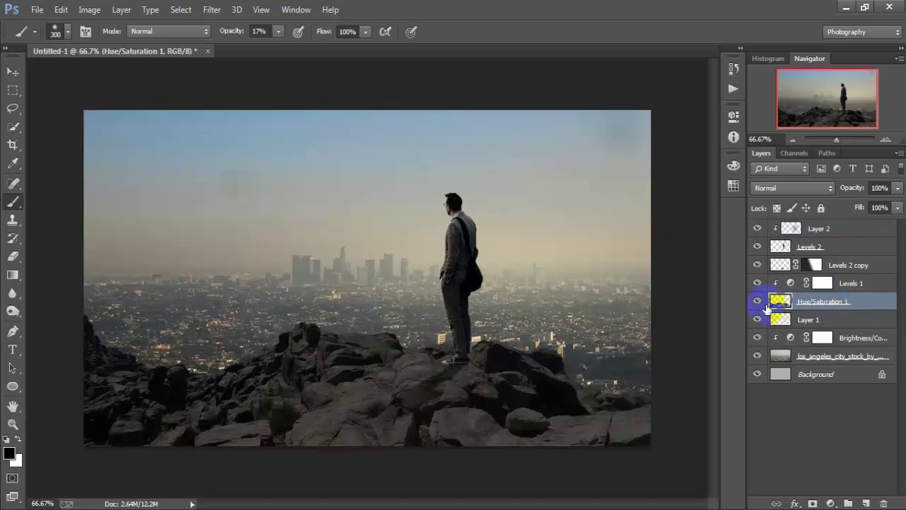
{"action": "left_click", "coordinate": [758, 303]}
{"action": "left_click", "coordinate": [758, 303]}
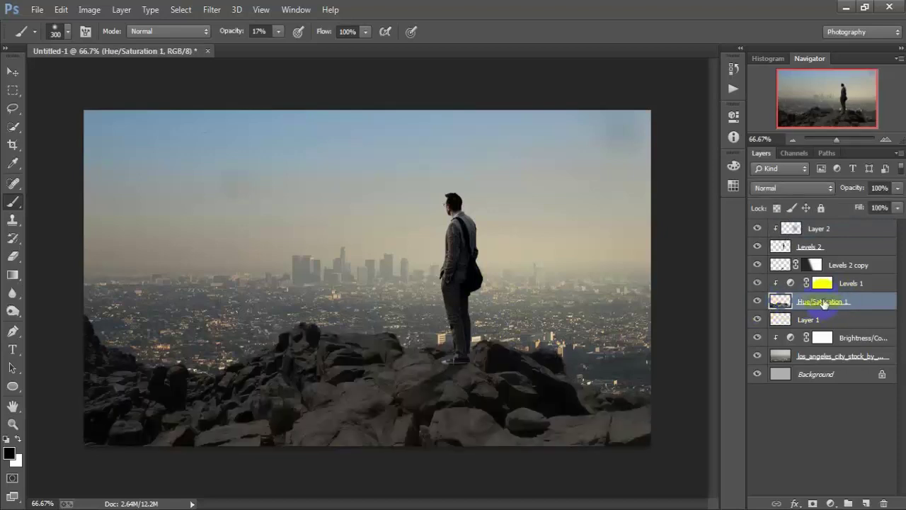
{"action": "left_click", "coordinate": [856, 289]}
{"action": "left_click", "coordinate": [758, 283]}
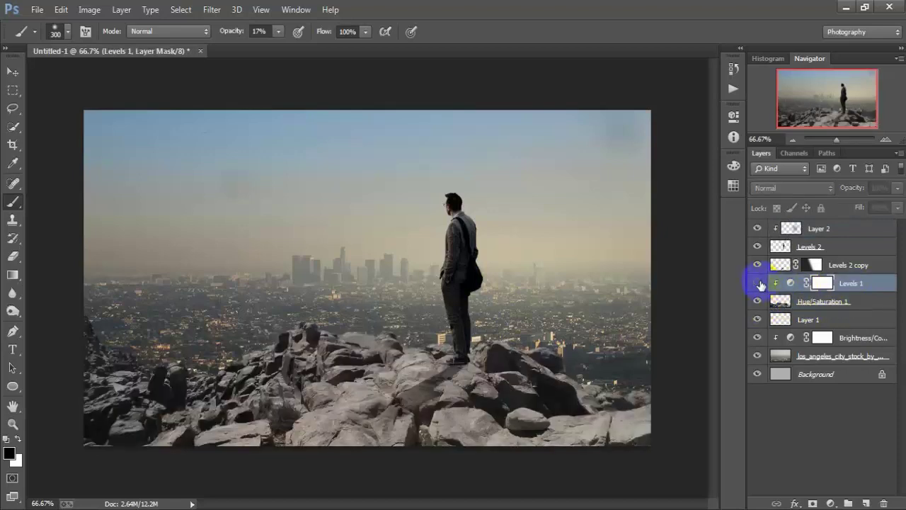
{"action": "left_click", "coordinate": [757, 283]}
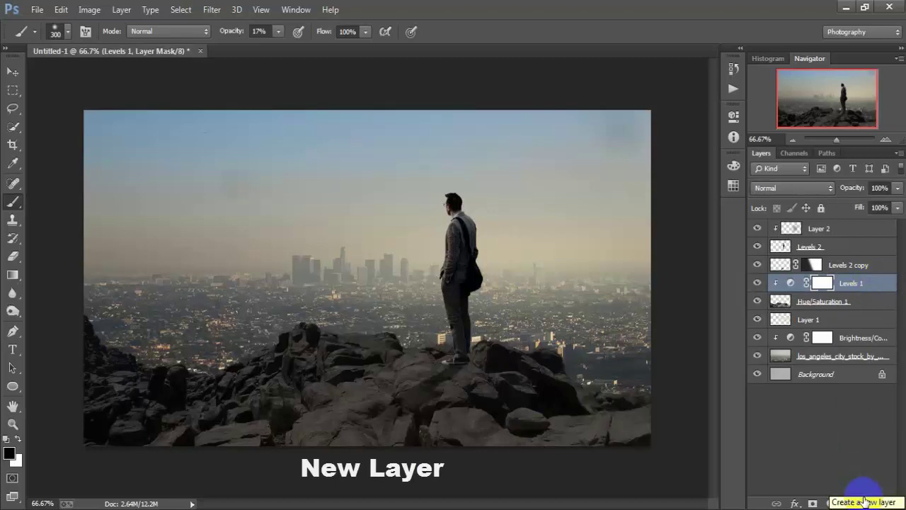
- Add a new Layer 3 above Levels 1 and clip it as a clipping mask
{"action": "left_click", "coordinate": [865, 502]}
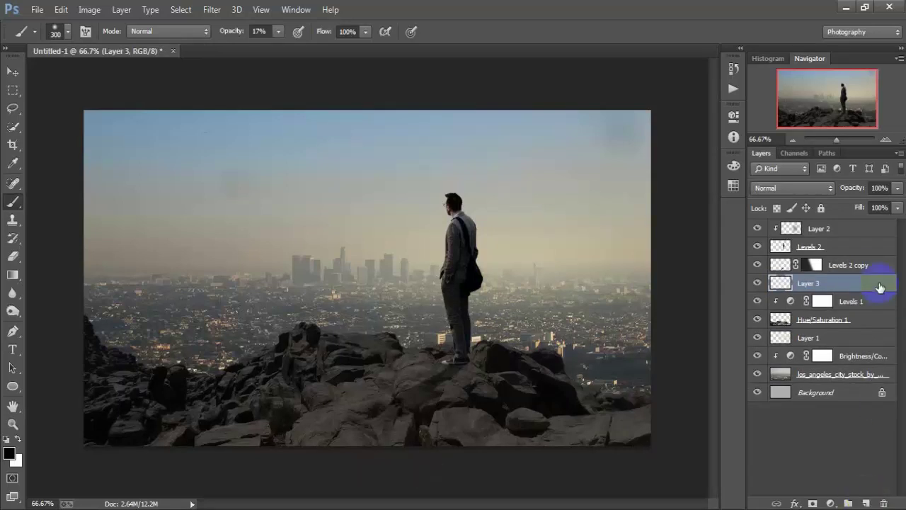
{"action": "right_click", "coordinate": [879, 287]}
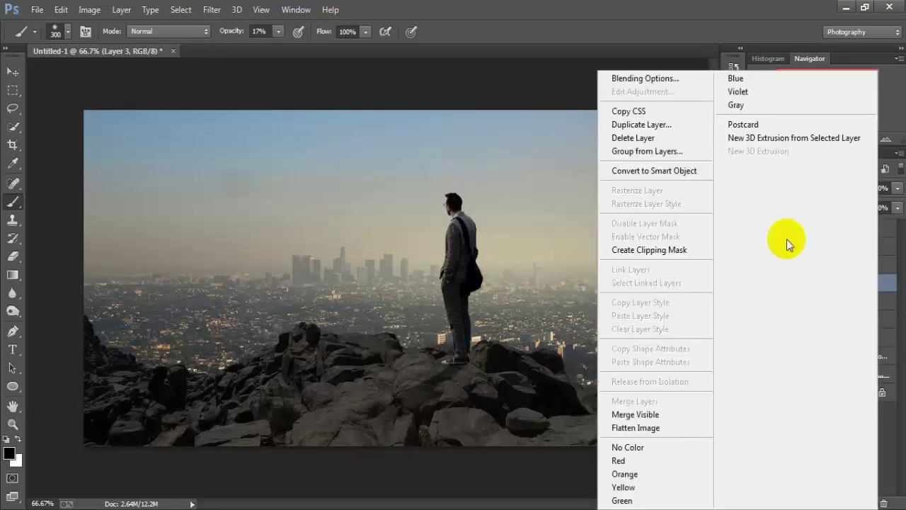
{"action": "left_click", "coordinate": [683, 253]}
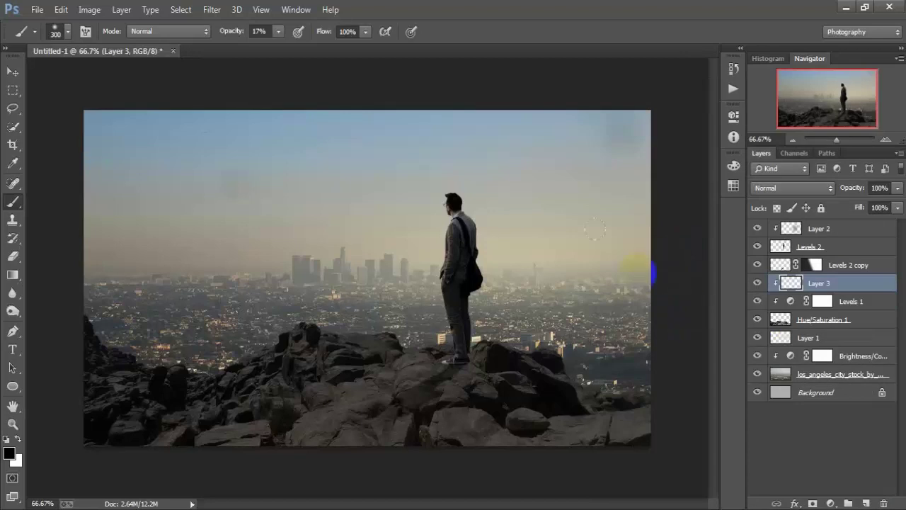
- Paint soft black brush strokes on Layer 3 to darken the rocks along the bottom edge
{"action": "right_click", "coordinate": [22, 204]}
{"action": "left_click", "coordinate": [77, 202]}
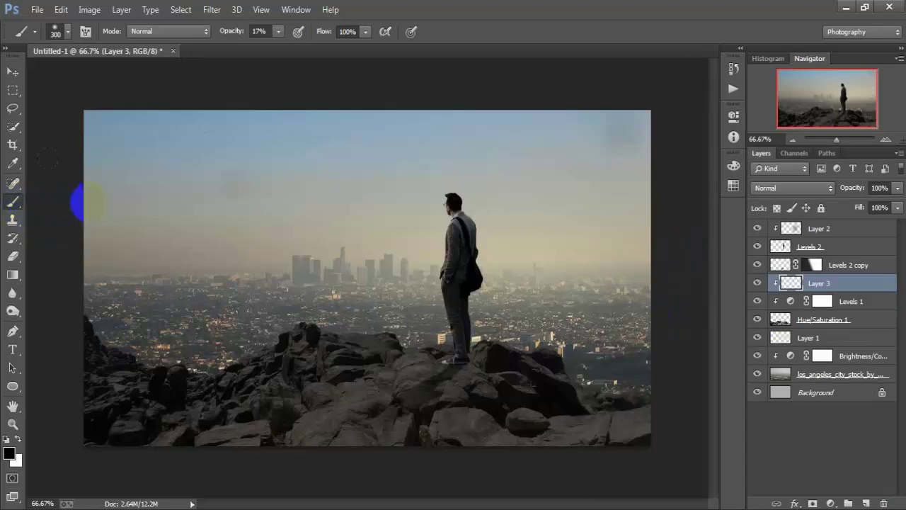
{"action": "left_click", "coordinate": [9, 451]}
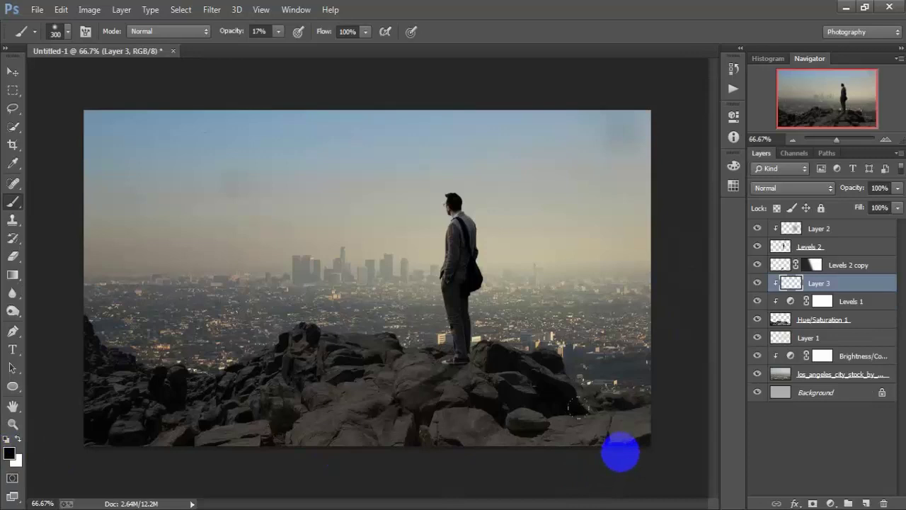
{"action": "mouse_move", "coordinate": [577, 405]}
{"action": "left_mouse_down"}
{"action": "mouse_move", "coordinate": [253, 419]}
{"action": "mouse_move", "coordinate": [344, 404]}
{"action": "mouse_move", "coordinate": [503, 427]}
{"action": "mouse_move", "coordinate": [609, 405]}
{"action": "left_mouse_up"}
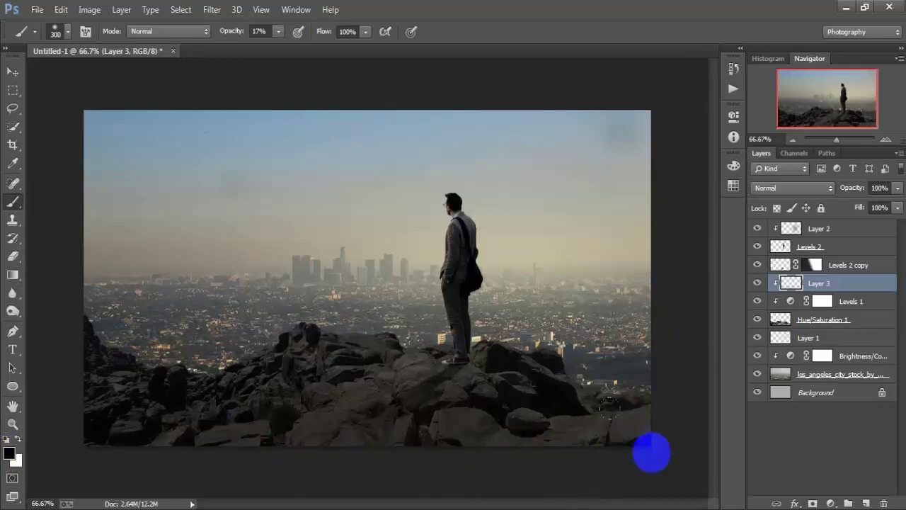
{"action": "mouse_move", "coordinate": [651, 452]}
{"action": "left_mouse_down"}
{"action": "mouse_move", "coordinate": [170, 460]}
{"action": "mouse_move", "coordinate": [121, 445]}
{"action": "mouse_move", "coordinate": [481, 481]}
{"action": "mouse_move", "coordinate": [586, 376]}
{"action": "mouse_move", "coordinate": [632, 415]}
{"action": "mouse_move", "coordinate": [649, 445]}
{"action": "mouse_move", "coordinate": [121, 360]}
{"action": "mouse_move", "coordinate": [244, 371]}
{"action": "mouse_move", "coordinate": [121, 469]}
{"action": "mouse_move", "coordinate": [601, 465]}
{"action": "mouse_move", "coordinate": [290, 472]}
{"action": "mouse_move", "coordinate": [223, 464]}
{"action": "mouse_move", "coordinate": [363, 486]}
{"action": "mouse_move", "coordinate": [623, 471]}
{"action": "mouse_move", "coordinate": [114, 469]}
{"action": "mouse_move", "coordinate": [578, 491]}
{"action": "left_mouse_up"}
{"action": "left_click", "coordinate": [757, 283]}
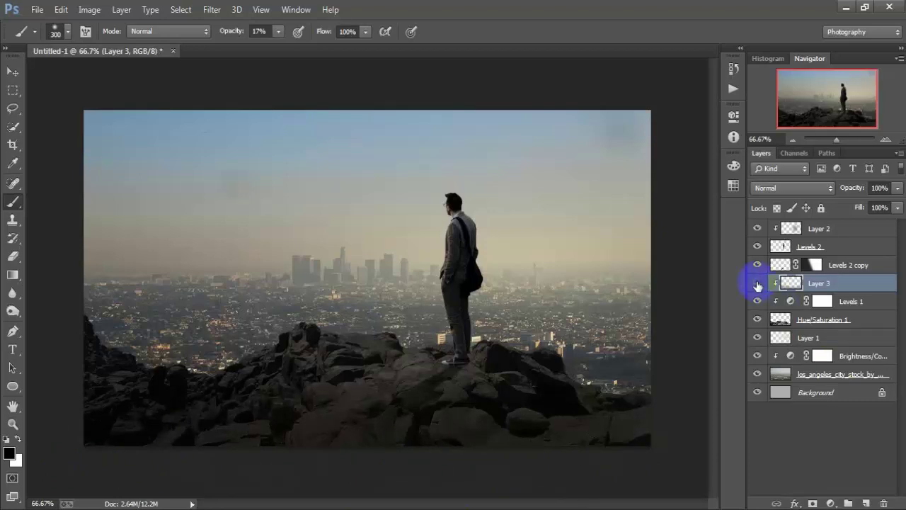
{"action": "left_click", "coordinate": [757, 283]}
{"action": "left_click", "coordinate": [757, 283]}
{"action": "left_click", "coordinate": [757, 283]}
{"action": "left_click", "coordinate": [757, 283]}
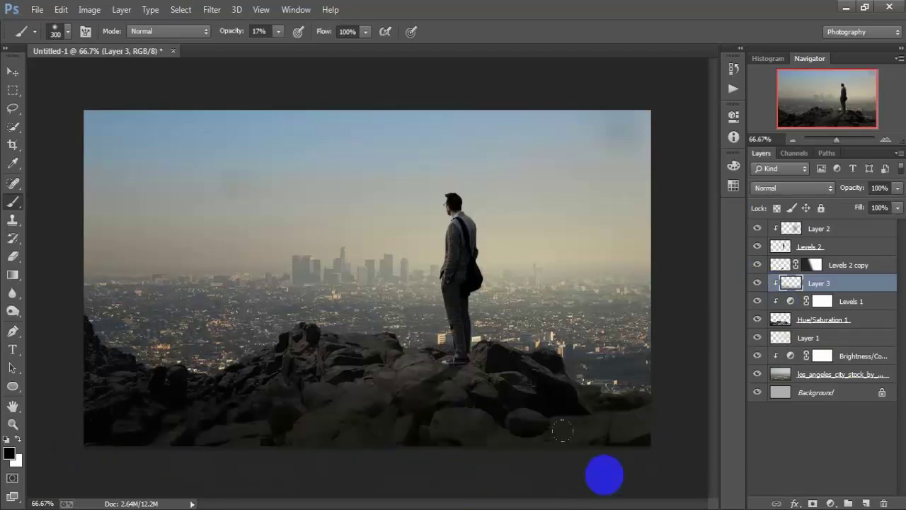
{"action": "mouse_move", "coordinate": [561, 431]}
{"action": "left_mouse_down"}
{"action": "mouse_move", "coordinate": [589, 400]}
{"action": "mouse_move", "coordinate": [143, 423]}
{"action": "mouse_move", "coordinate": [496, 424]}
{"action": "left_mouse_up"}
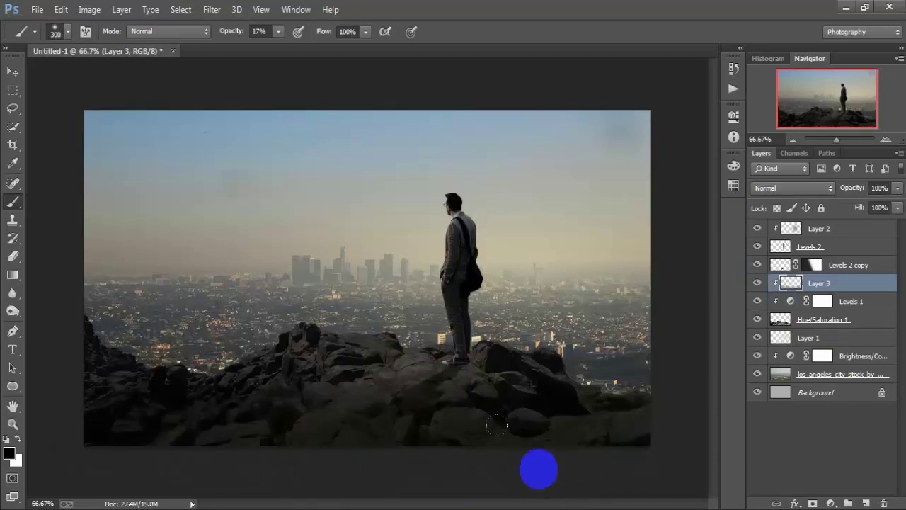
- Add a Gradient Fill layer above Layer 2 with its style set to Radial
{"action": "left_click", "coordinate": [11, 73]}
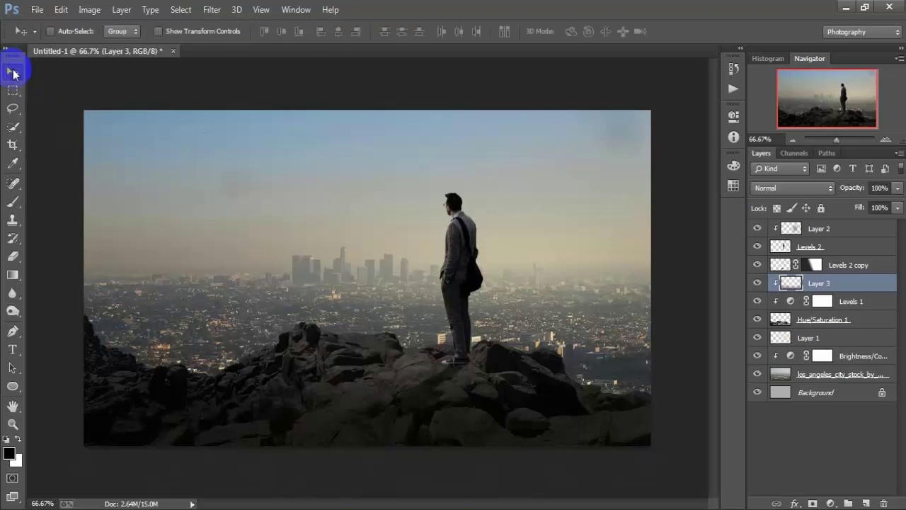
{"action": "left_click_drag", "start_coordinate": [455, 363], "coordinate": [464, 349]}
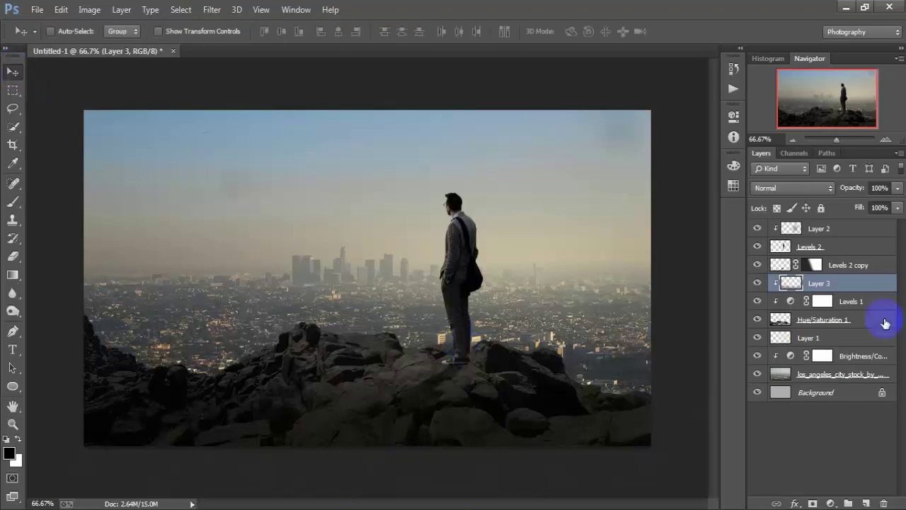
{"action": "left_click", "coordinate": [881, 229]}
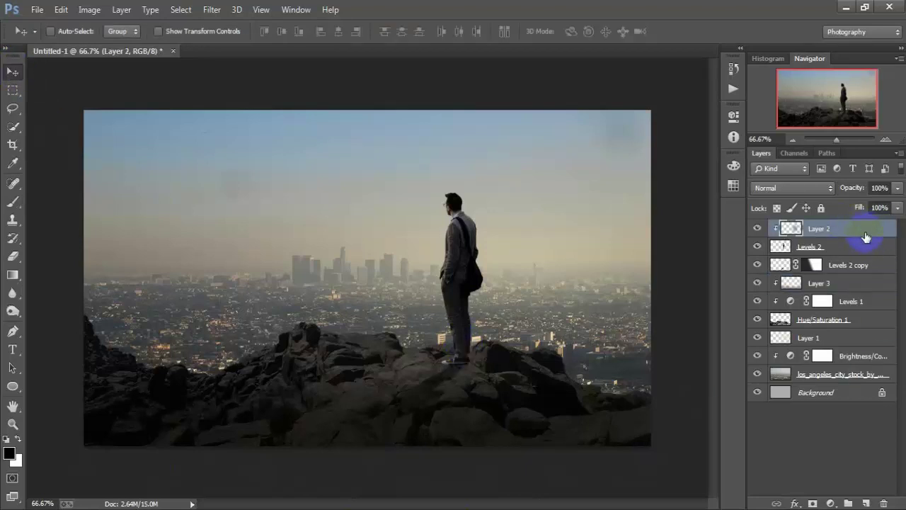
{"action": "left_click", "coordinate": [830, 503]}
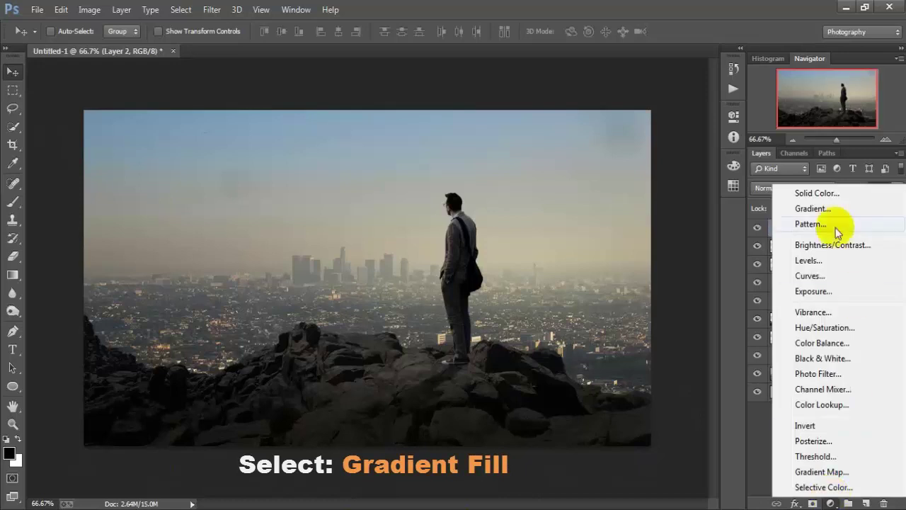
{"action": "left_click", "coordinate": [878, 210]}
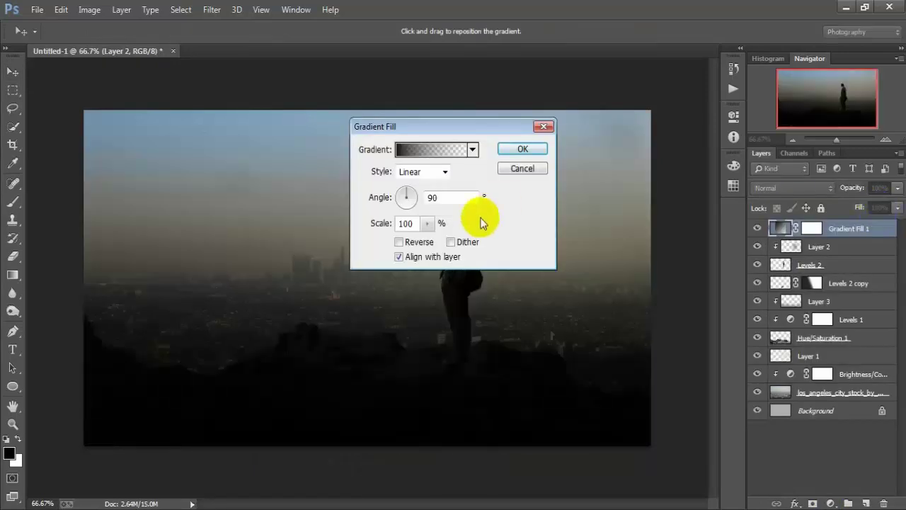
{"action": "left_click", "coordinate": [445, 172]}
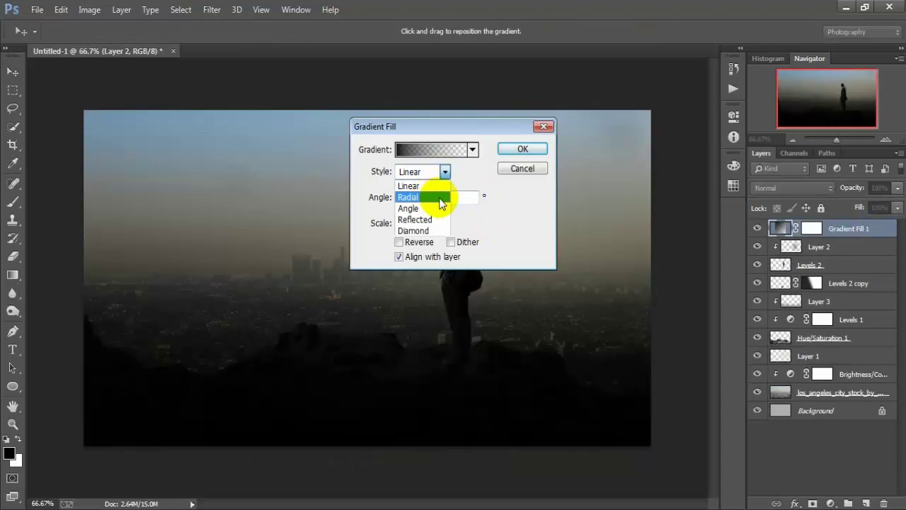
{"action": "left_click", "coordinate": [439, 197]}
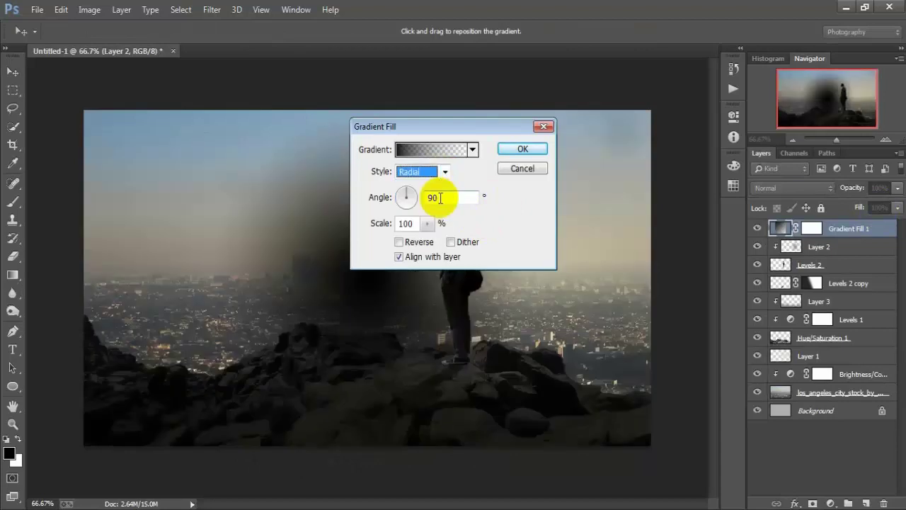
{"action": "left_click", "coordinate": [456, 150]}
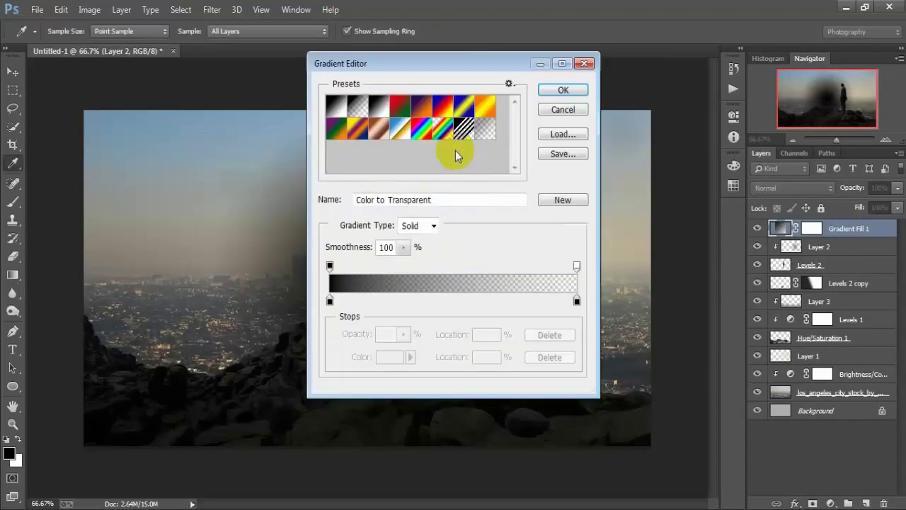
- Set the gradient stops from dark olive 494b32 to pale yellow e7d56f
{"action": "left_click", "coordinate": [338, 107]}
{"action": "left_click", "coordinate": [330, 301]}
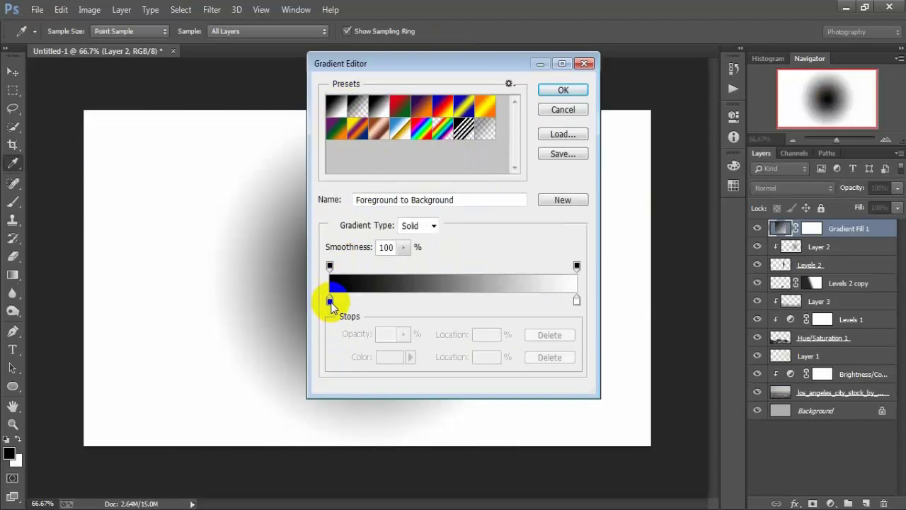
{"action": "left_click", "coordinate": [390, 357]}
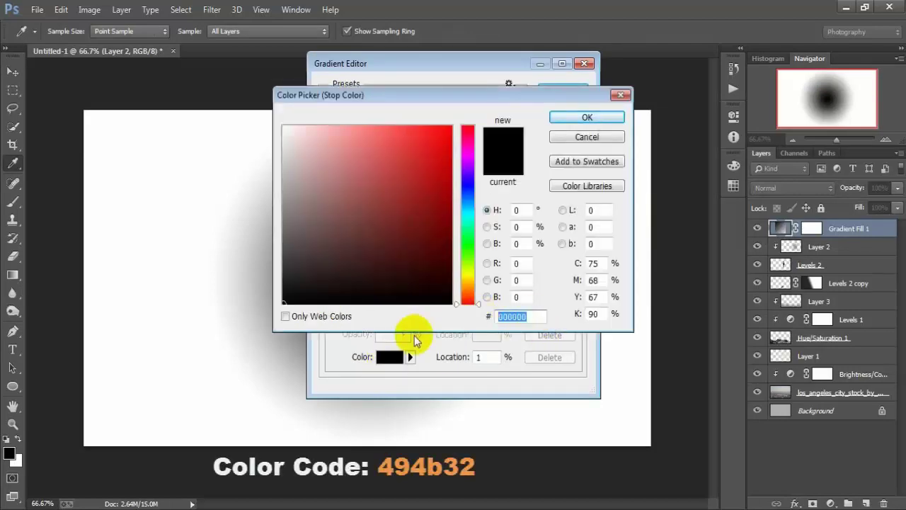
{"action": "type", "text": "49"}
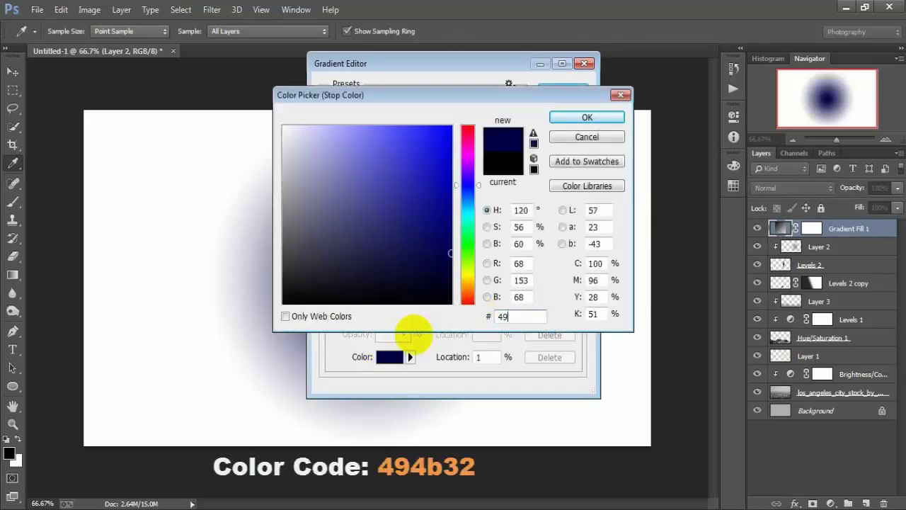
{"action": "type", "text": "4b32"}
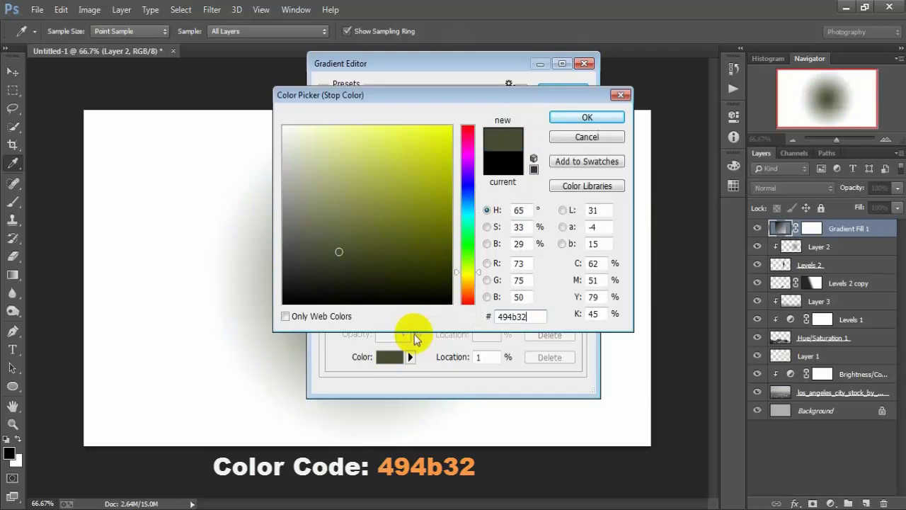
{"action": "left_click", "coordinate": [587, 117]}
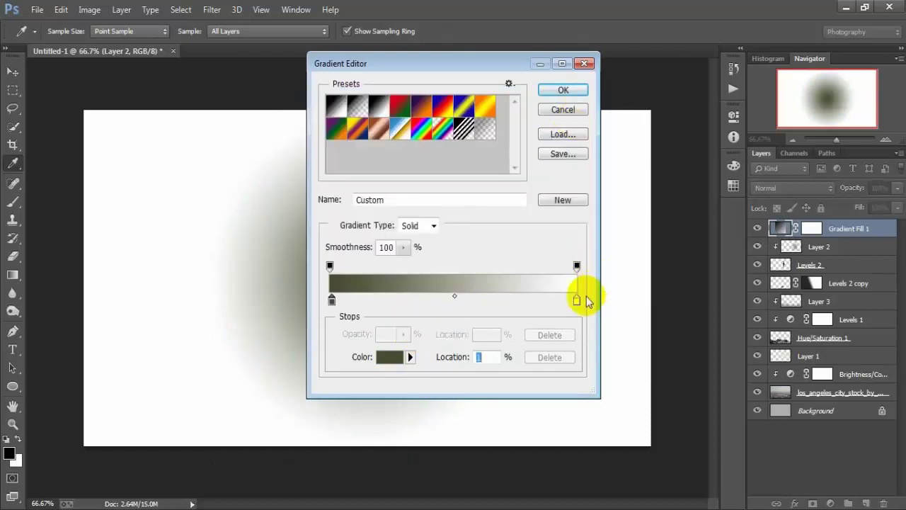
{"action": "left_click", "coordinate": [393, 360]}
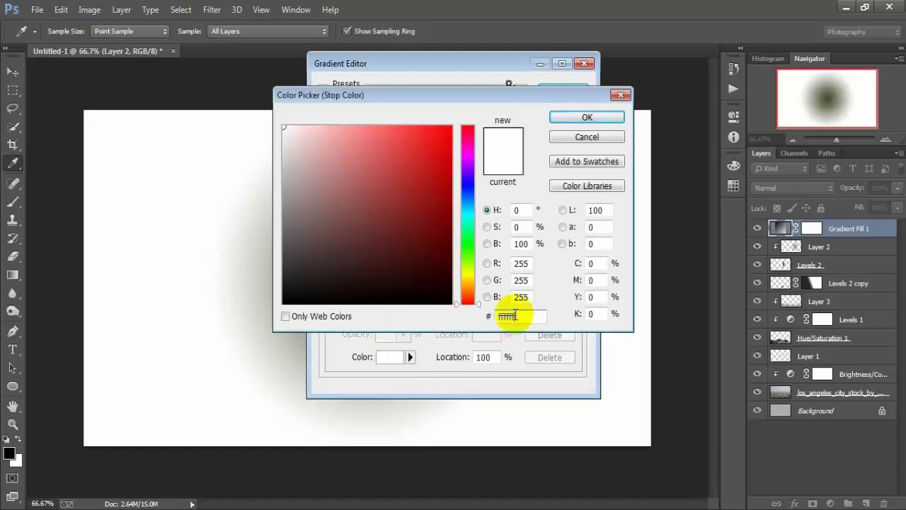
{"action": "type", "text": "e"}
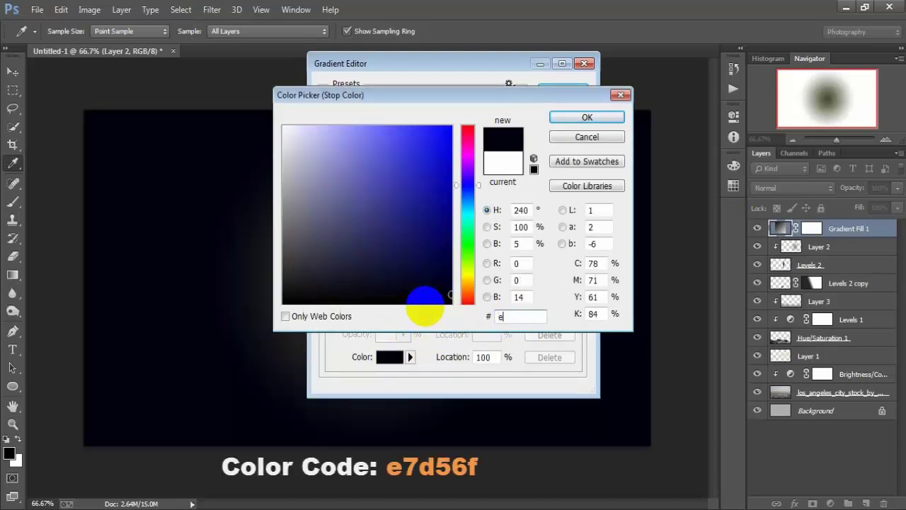
{"action": "type", "text": "7"}
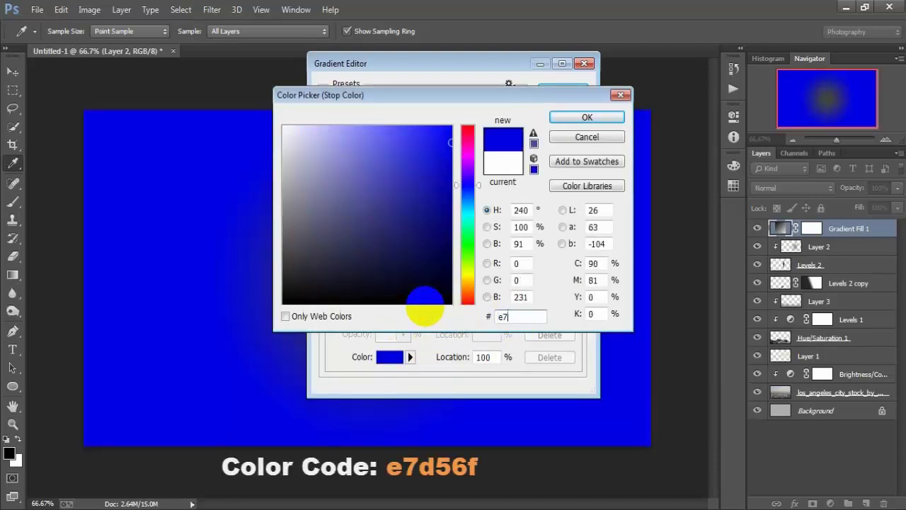
{"action": "type", "text": "d56"}
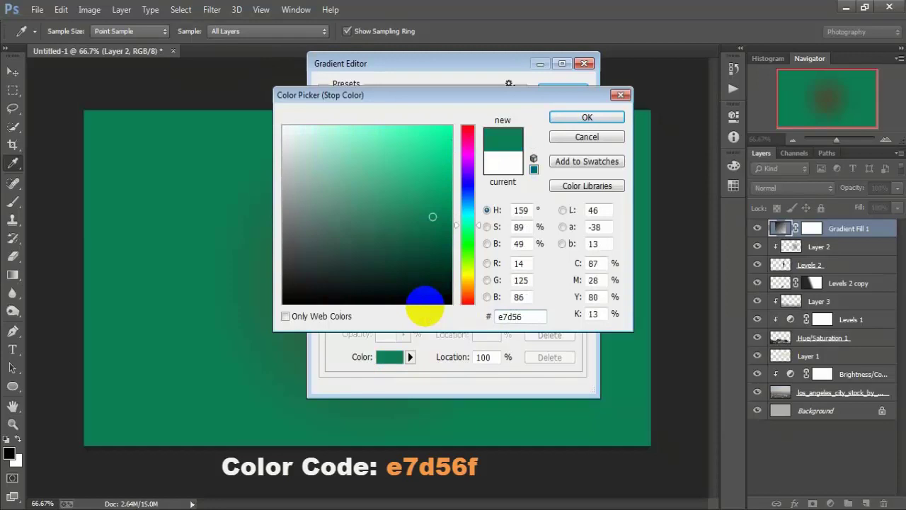
{"action": "type", "text": "f"}
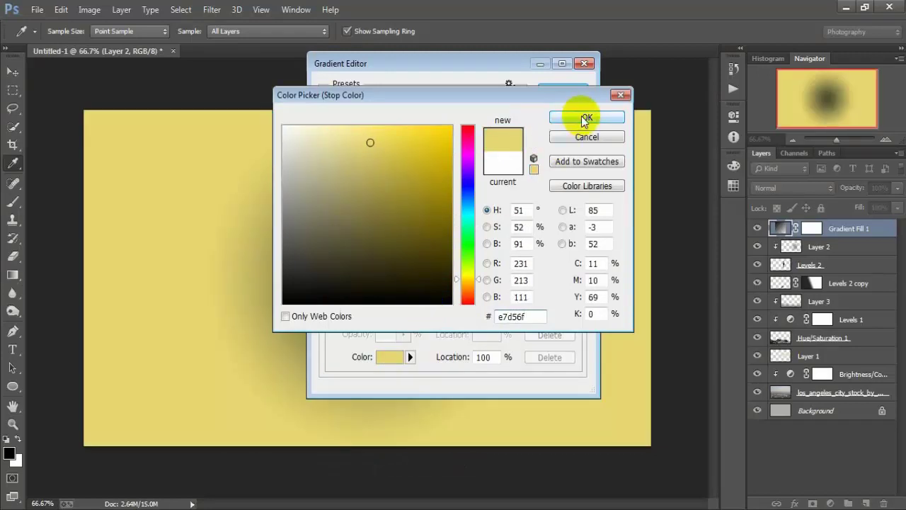
{"action": "left_click", "coordinate": [584, 119]}
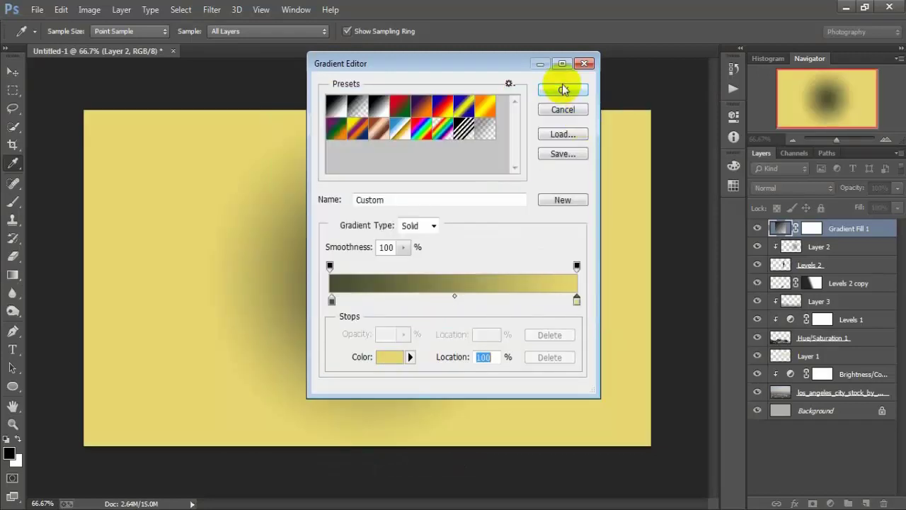
{"action": "left_click", "coordinate": [563, 89]}
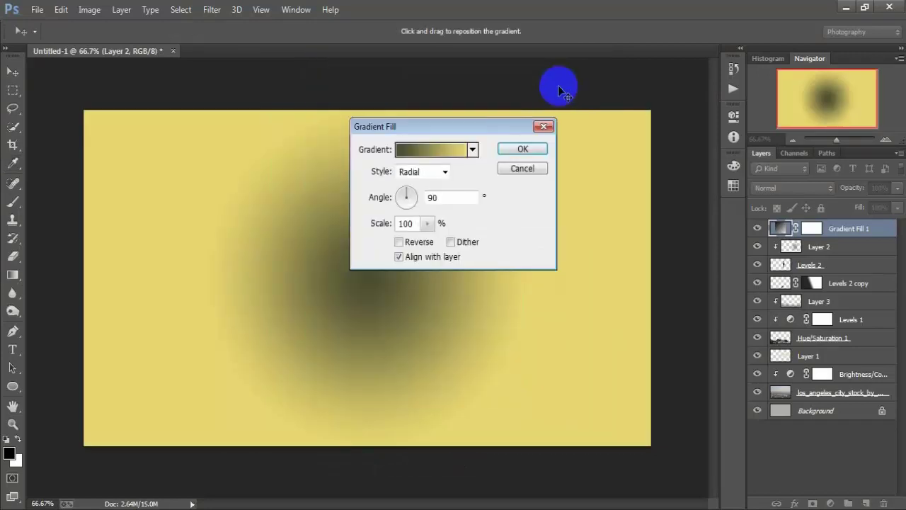
- Reverse the radial gradient, shift its centre right, scale it to 110%, and blend it as Soft Light
{"action": "left_click", "coordinate": [398, 242]}
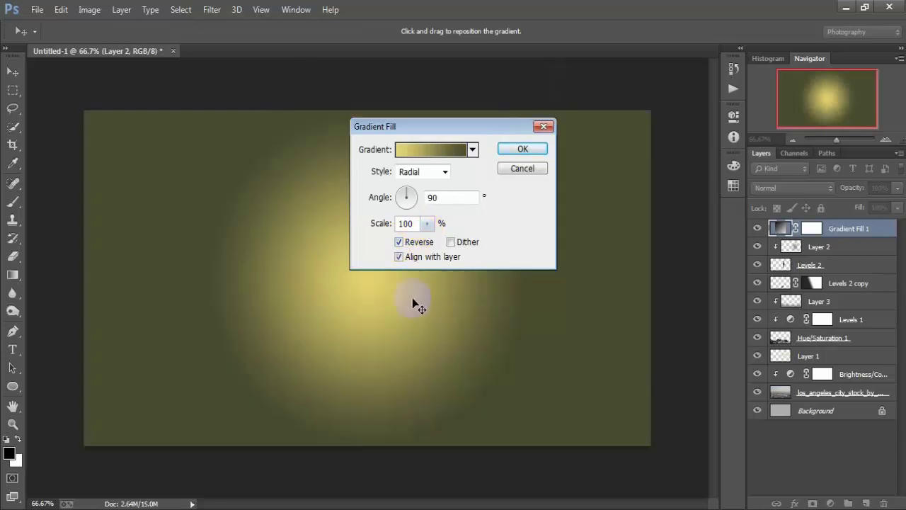
{"action": "mouse_move", "coordinate": [415, 304]}
{"action": "left_mouse_down"}
{"action": "mouse_move", "coordinate": [501, 300]}
{"action": "mouse_move", "coordinate": [522, 274]}
{"action": "mouse_move", "coordinate": [516, 282]}
{"action": "left_mouse_up"}
{"action": "left_click", "coordinate": [427, 223]}
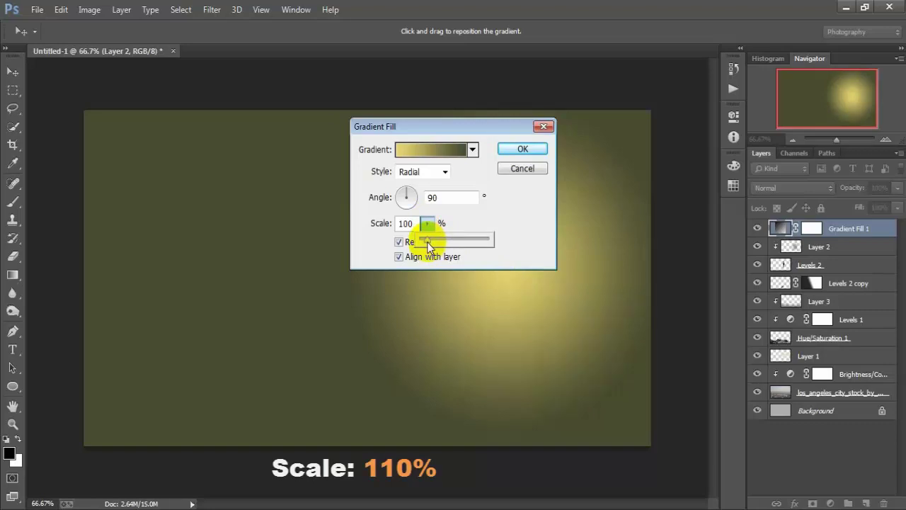
{"action": "left_click", "coordinate": [400, 224]}
{"action": "type", "text": "1"}
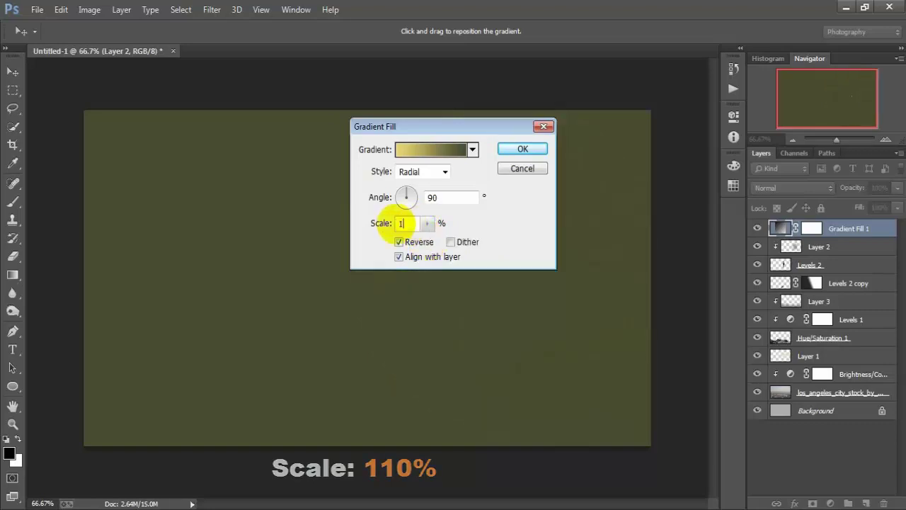
{"action": "type", "text": "10"}
{"action": "left_click", "coordinate": [542, 251]}
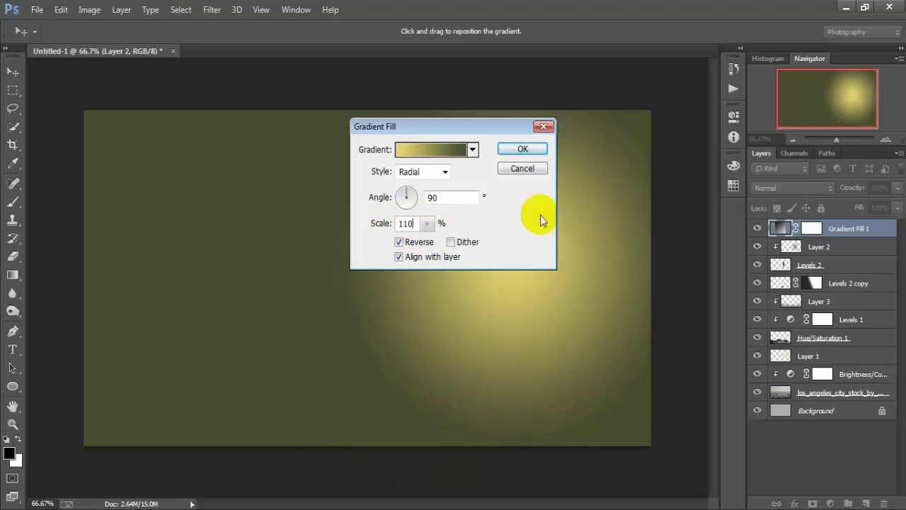
{"action": "left_click", "coordinate": [538, 150]}
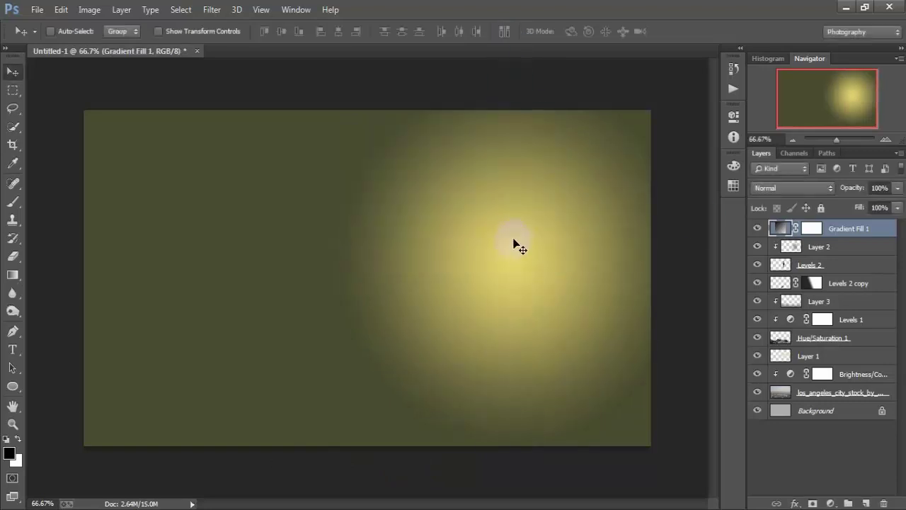
{"action": "left_click", "coordinate": [792, 187]}
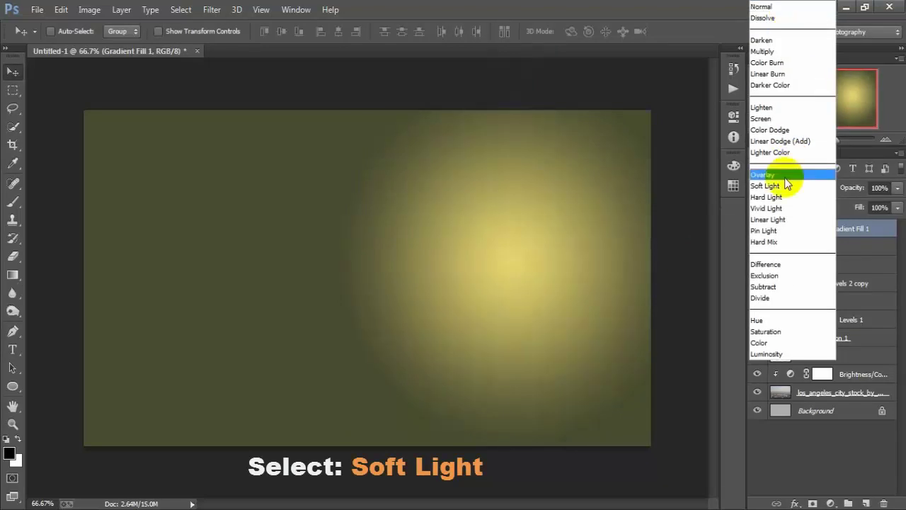
{"action": "left_click", "coordinate": [805, 186]}
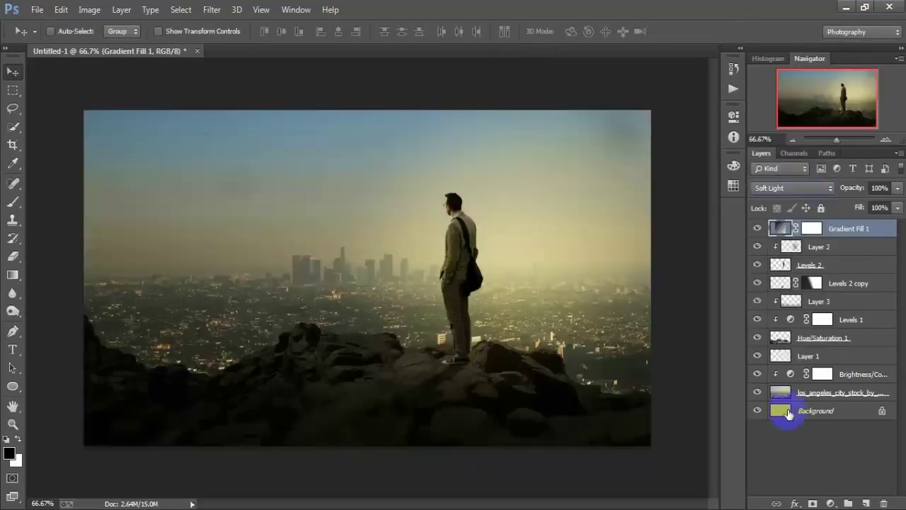
- Add a solid colour fill layer in dark navy 001946
{"action": "left_click", "coordinate": [830, 503]}
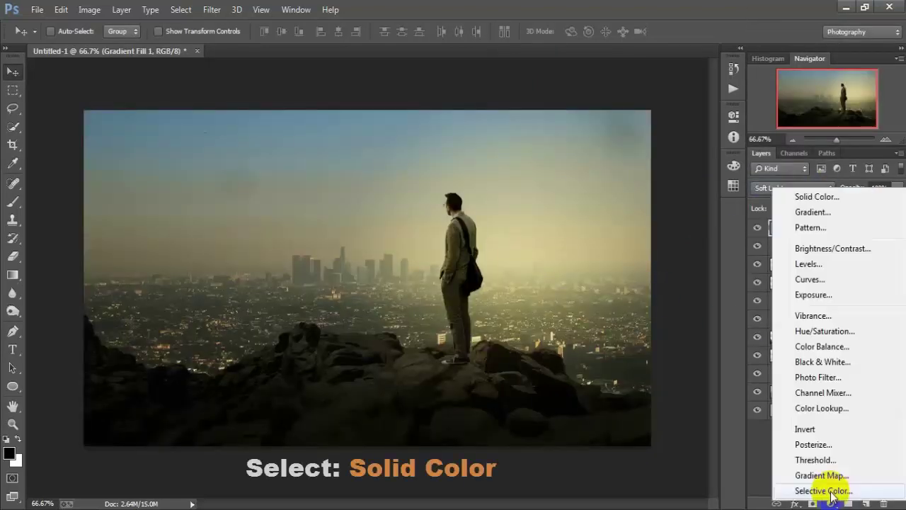
{"action": "left_click", "coordinate": [881, 203]}
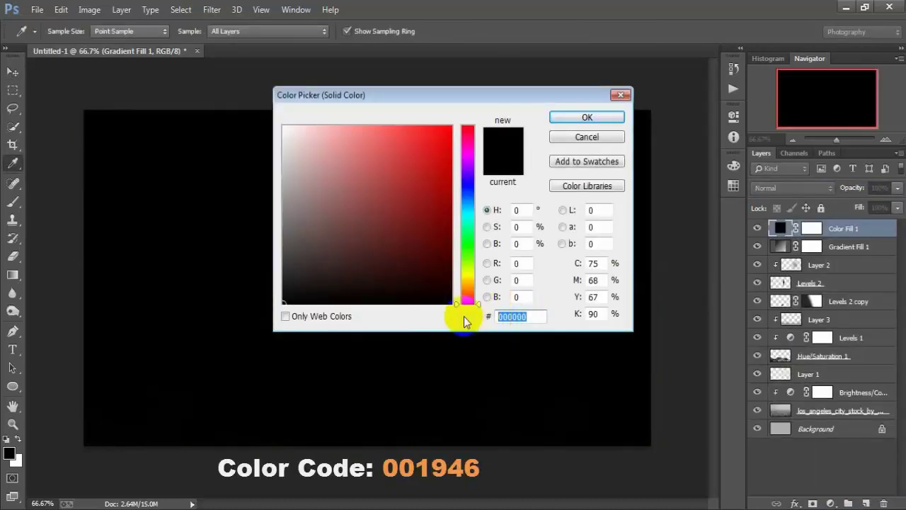
{"action": "type", "text": "00"}
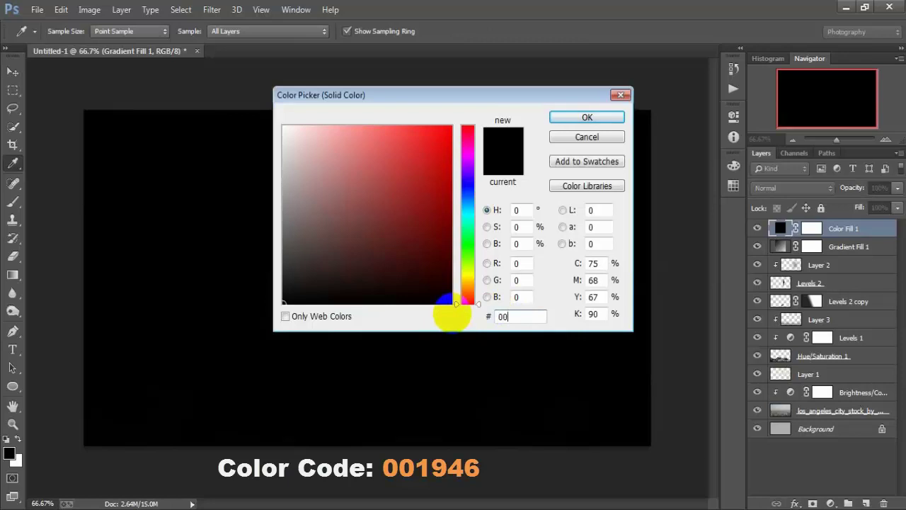
{"action": "type", "text": "194"}
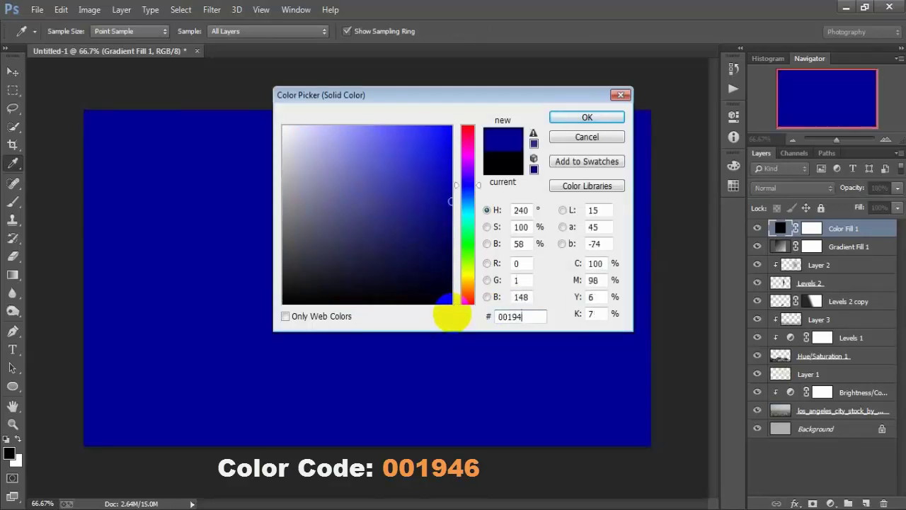
{"action": "type", "text": "6"}
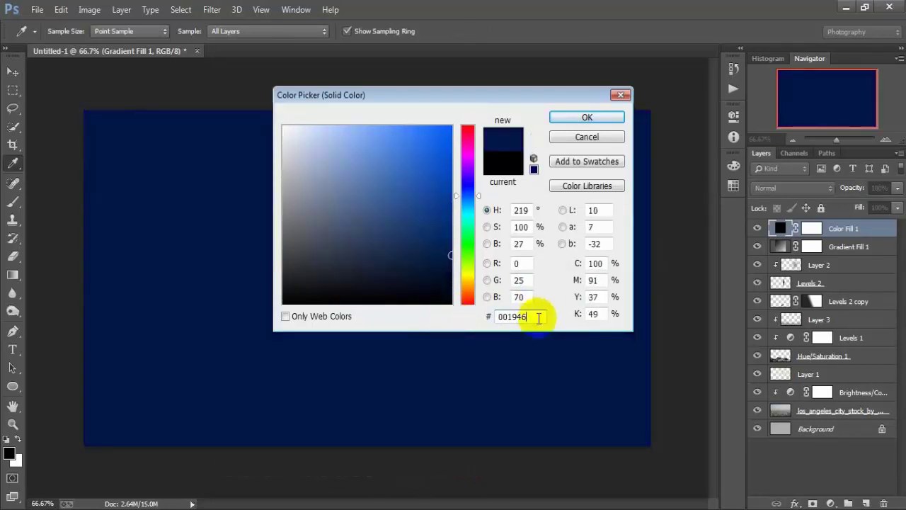
{"action": "left_click_drag", "start_coordinate": [541, 316], "coordinate": [484, 318]}
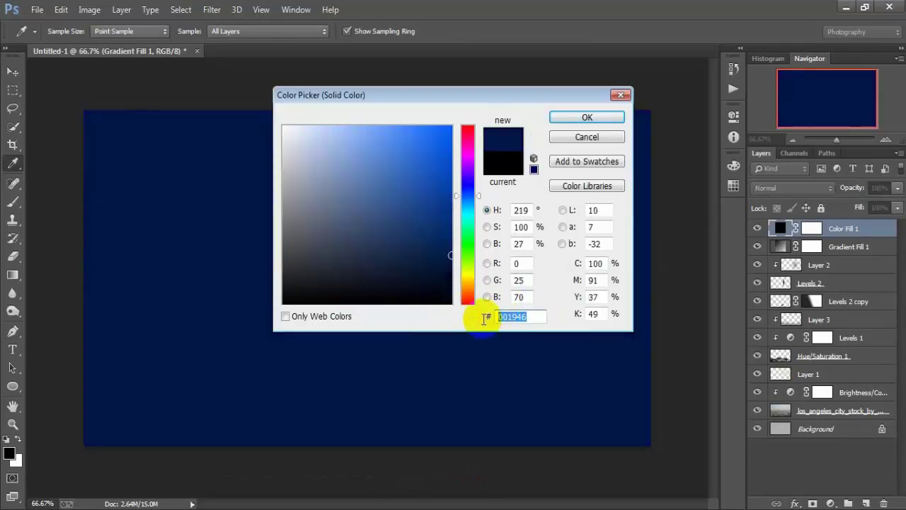
{"action": "left_click", "coordinate": [588, 118]}
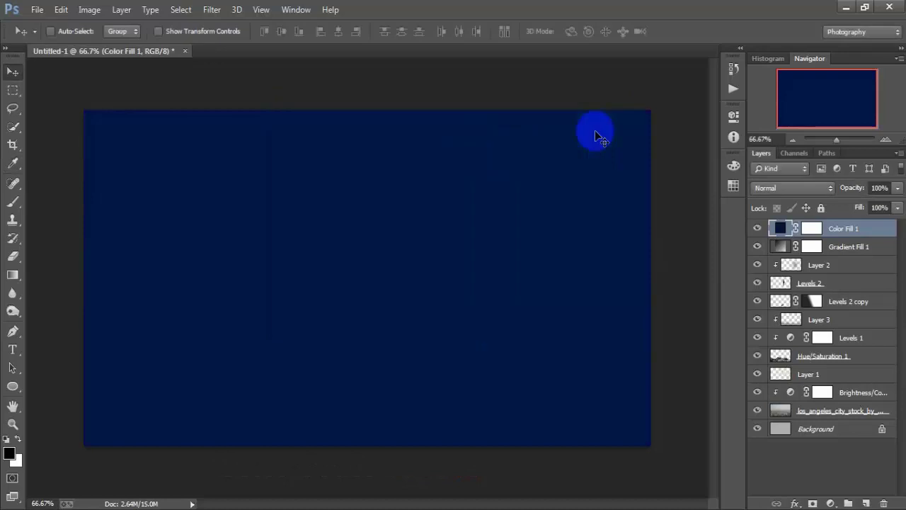
- Blend the colour fill in Exclusion mode at 30% opacity
{"action": "left_click", "coordinate": [791, 189]}
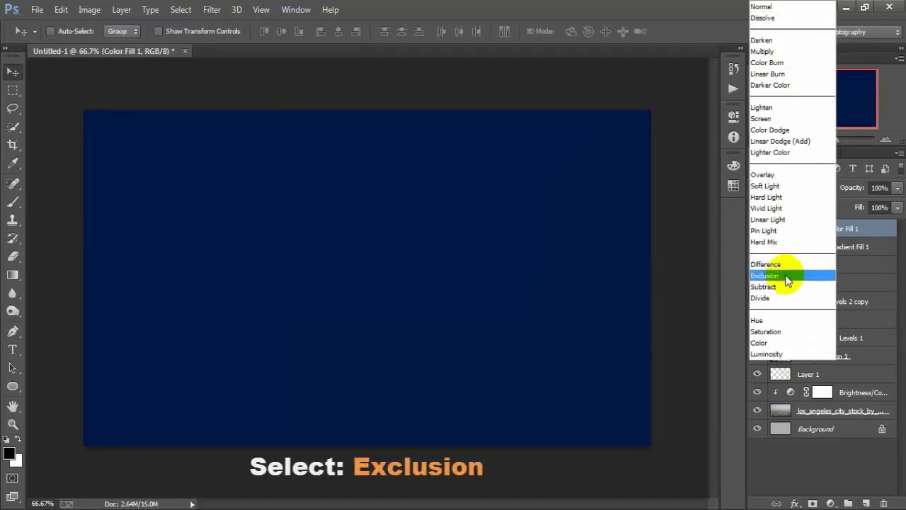
{"action": "left_click", "coordinate": [816, 278]}
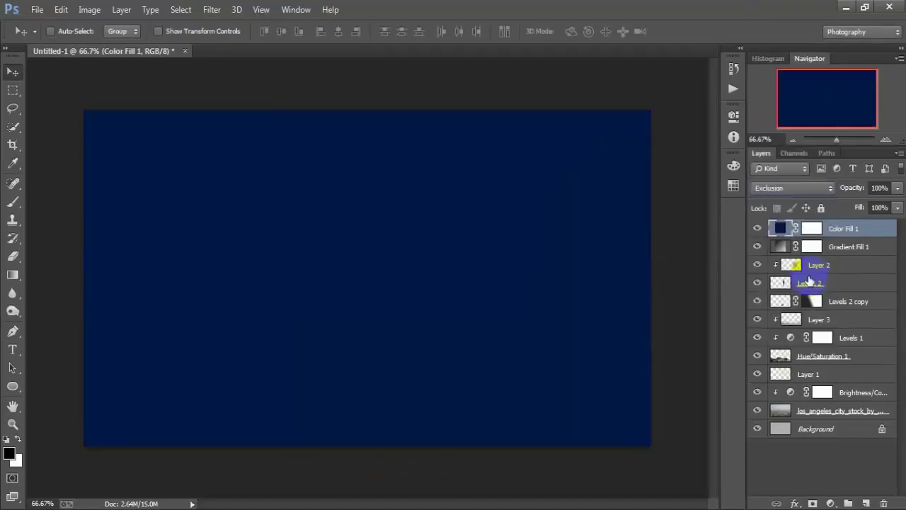
{"action": "left_click", "coordinate": [897, 187]}
{"action": "left_click_drag", "start_coordinate": [896, 205], "coordinate": [851, 210]}
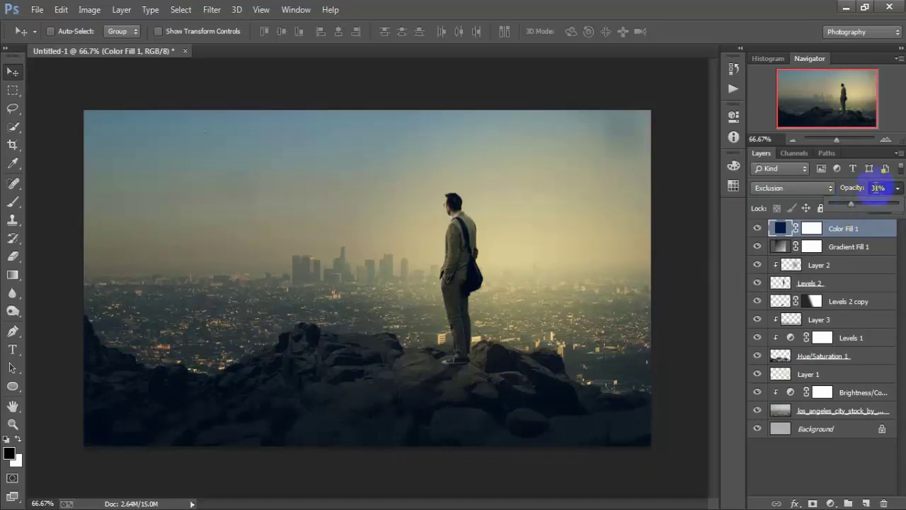
{"action": "left_click", "coordinate": [877, 187]}
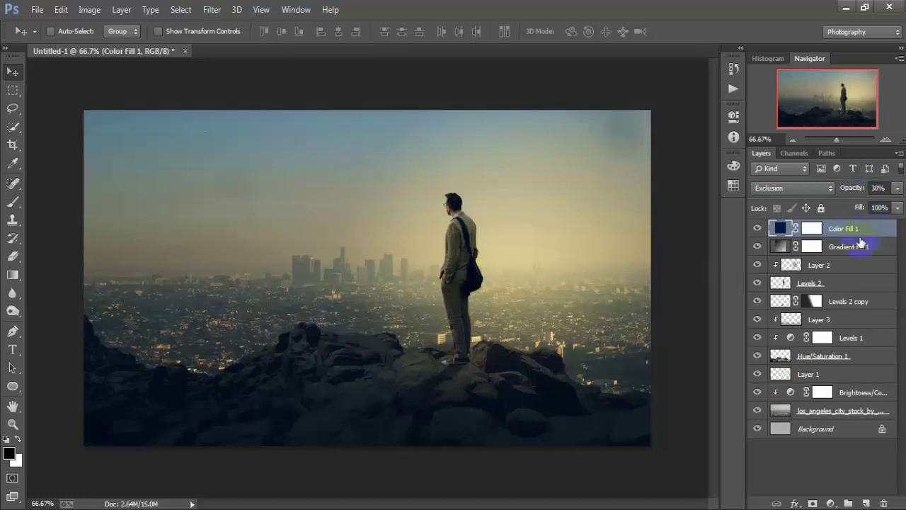
{"action": "left_click", "coordinate": [839, 410]}
- Add a Color Balance adjustment above Brightness/Contrast 1, clipped to the city photo
{"action": "left_click", "coordinate": [758, 410]}
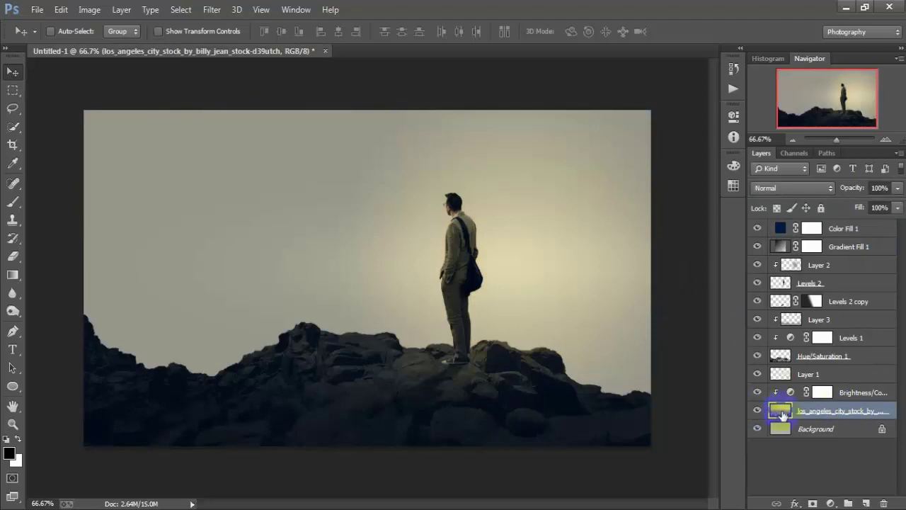
{"action": "left_click", "coordinate": [758, 410]}
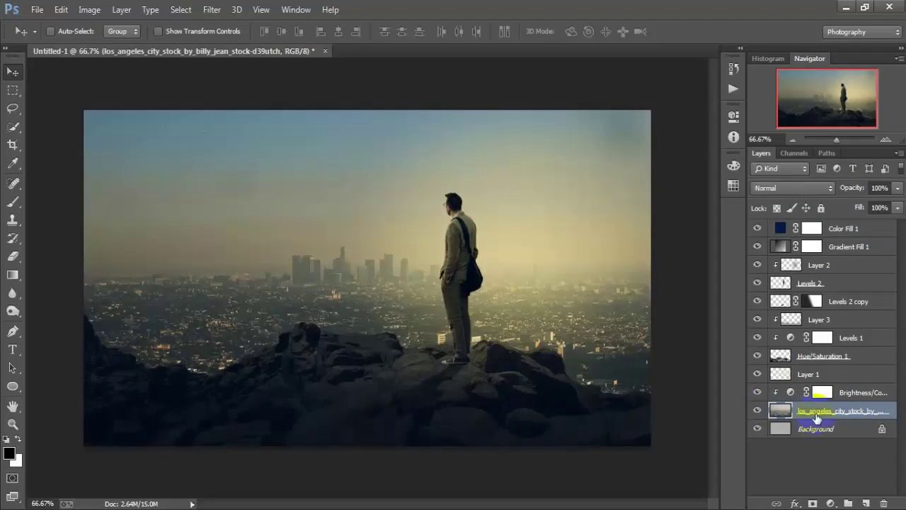
{"action": "left_click", "coordinate": [856, 394]}
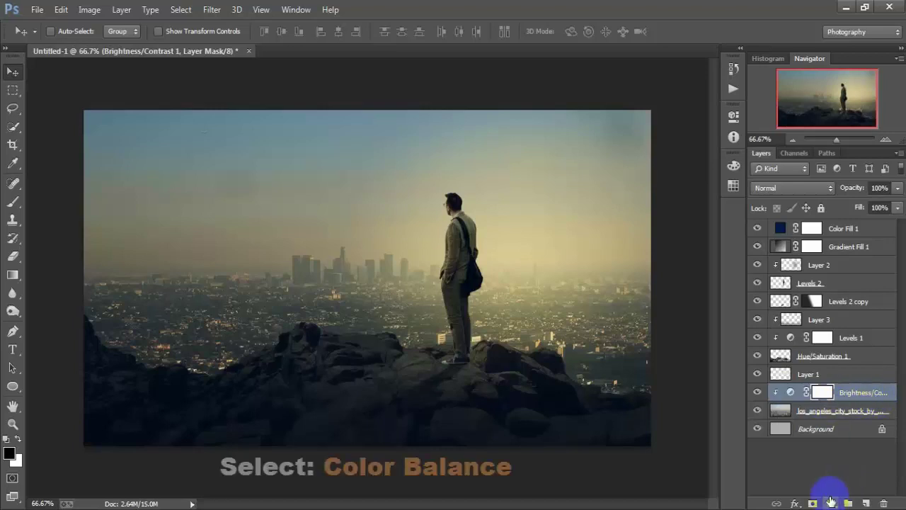
{"action": "left_click", "coordinate": [831, 503]}
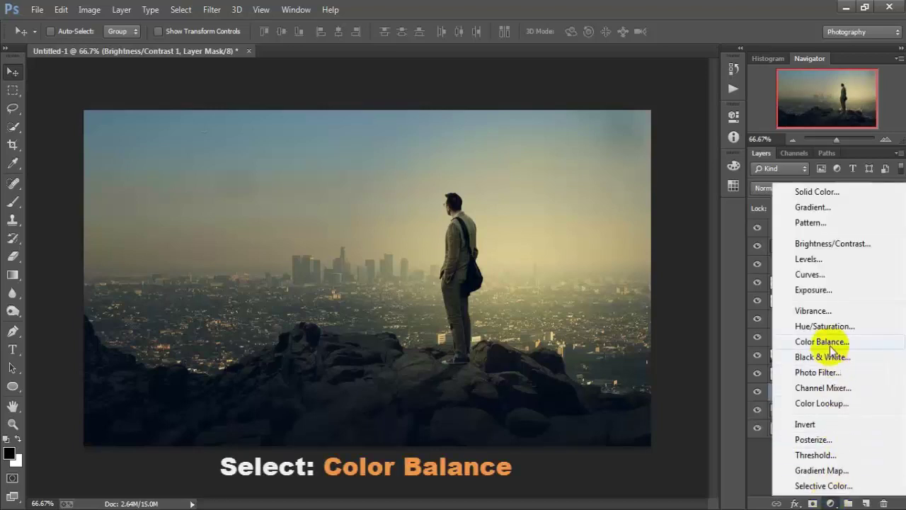
{"action": "left_click", "coordinate": [875, 347]}
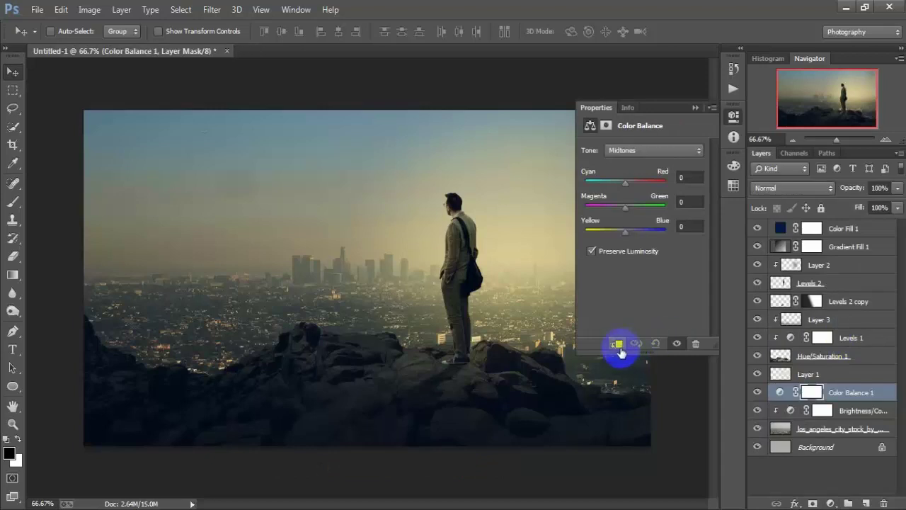
{"action": "left_click", "coordinate": [618, 345]}
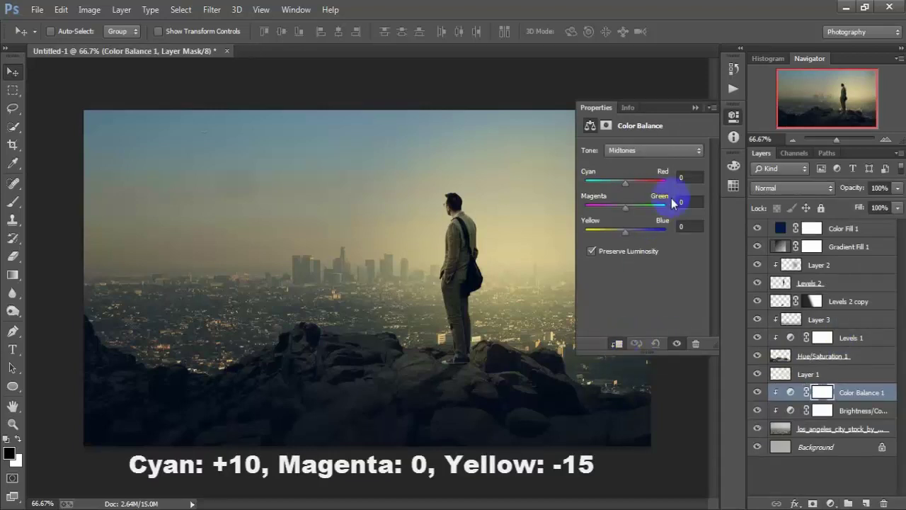
- Set the Color Balance midtones to Cyan/Red +10 and Yellow/Blue -15
{"action": "left_click", "coordinate": [684, 177]}
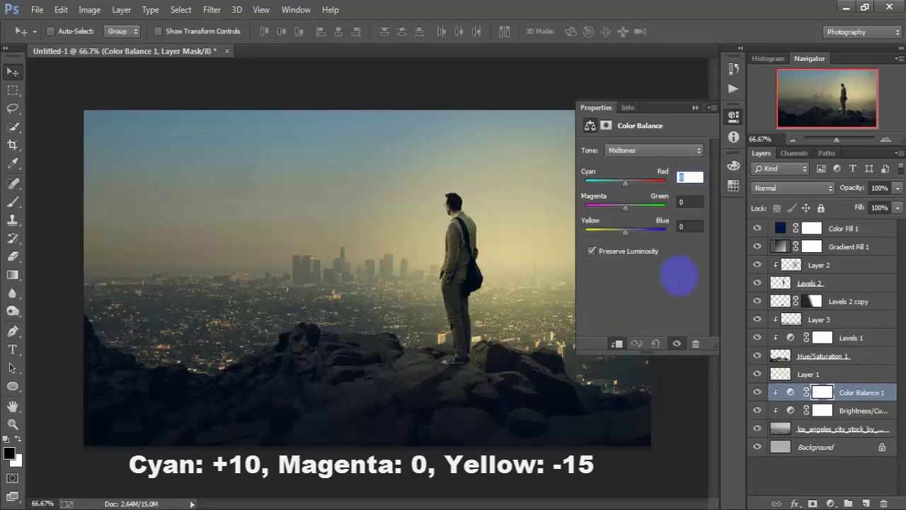
{"action": "type", "text": "+10"}
{"action": "key", "text": "Tab"}
{"action": "key", "text": "Tab"}
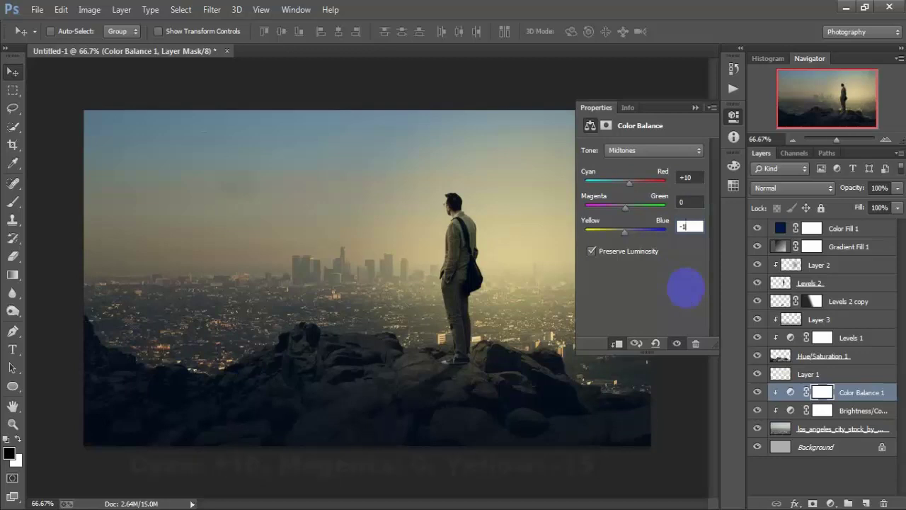
{"action": "type", "text": "-15"}
{"action": "left_click", "coordinate": [695, 107]}
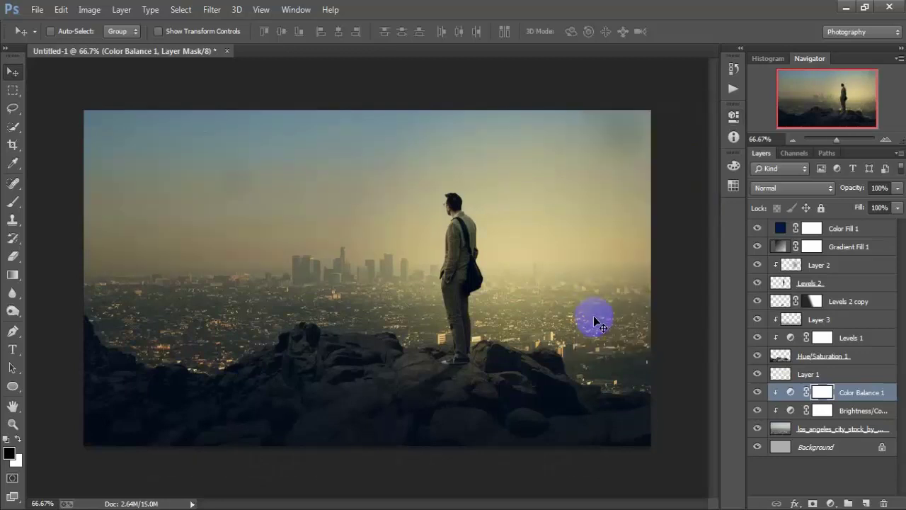
{"action": "left_click", "coordinate": [830, 502]}
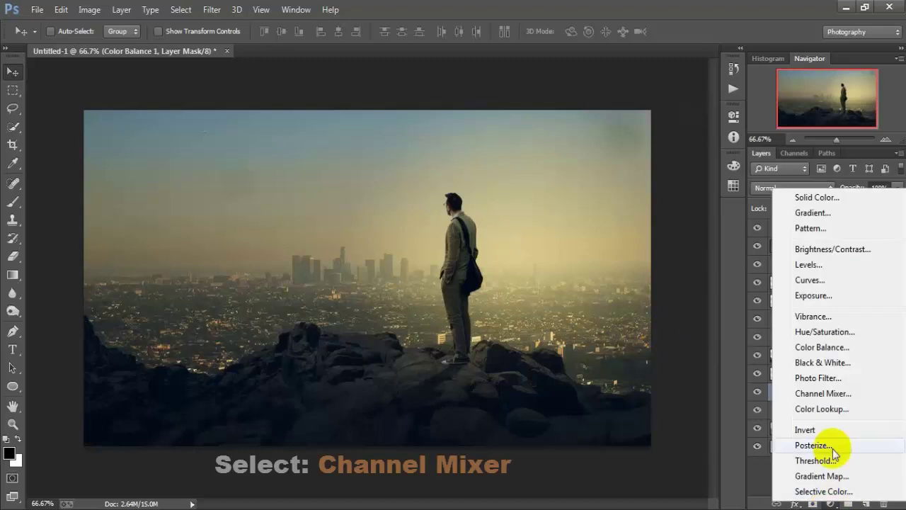
- Add a Channel Mixer adjustment and set the Blue output's Blue amount to +88
{"action": "left_click", "coordinate": [881, 396]}
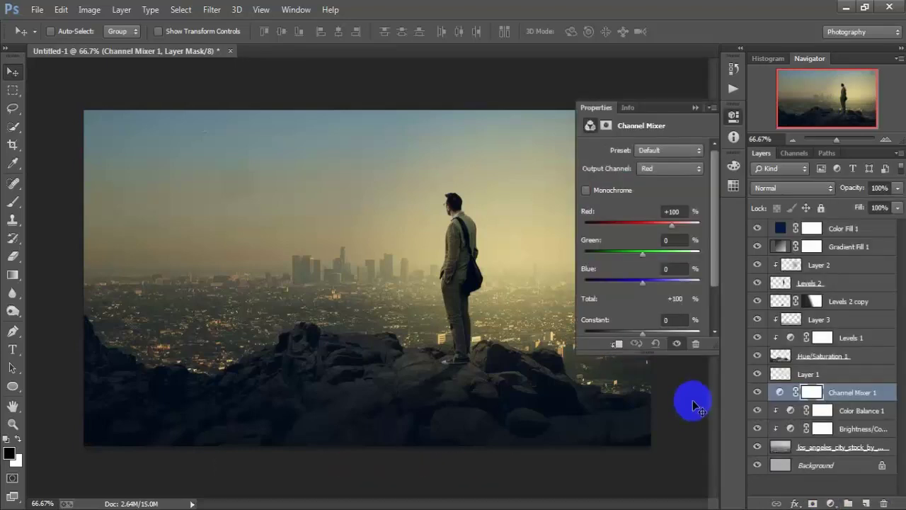
{"action": "left_click", "coordinate": [667, 172]}
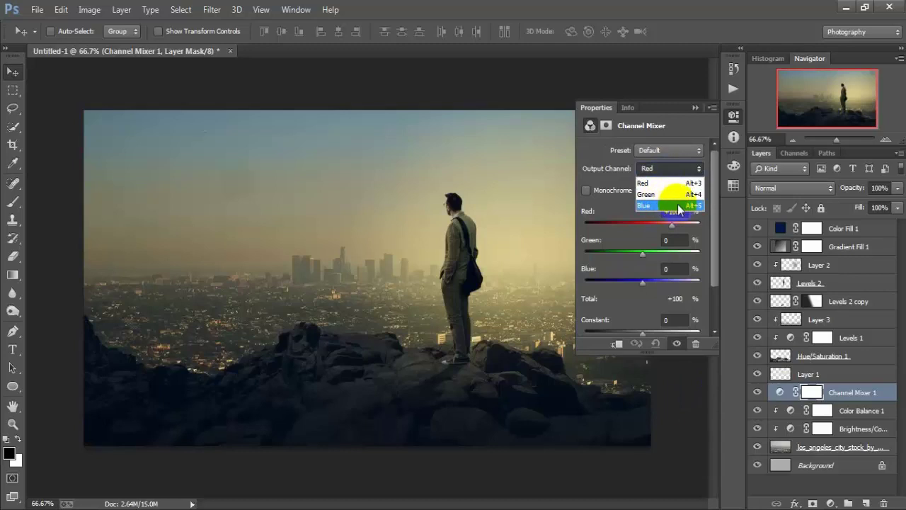
{"action": "left_click", "coordinate": [685, 206]}
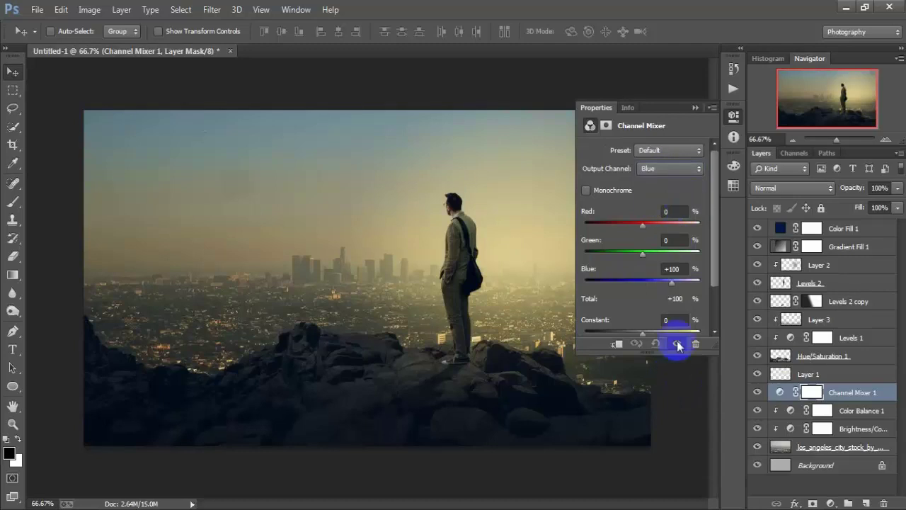
{"action": "left_click", "coordinate": [675, 212]}
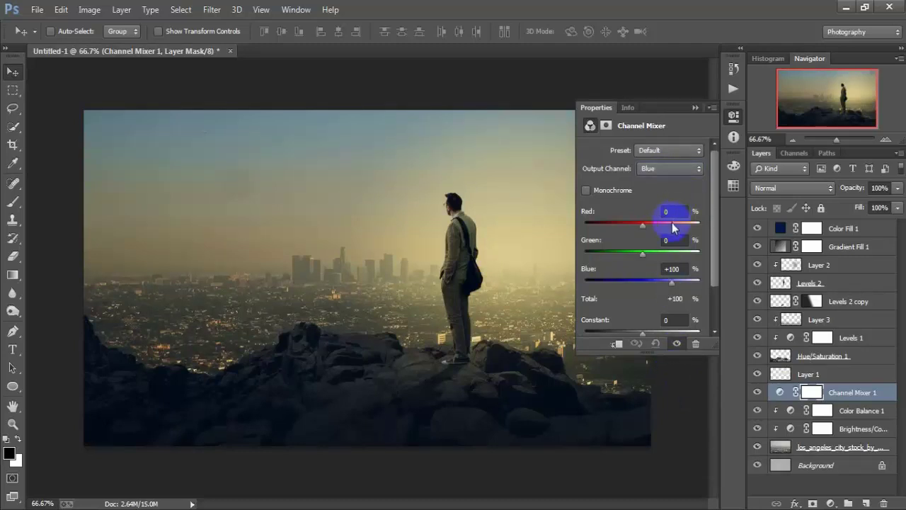
{"action": "left_click", "coordinate": [673, 269]}
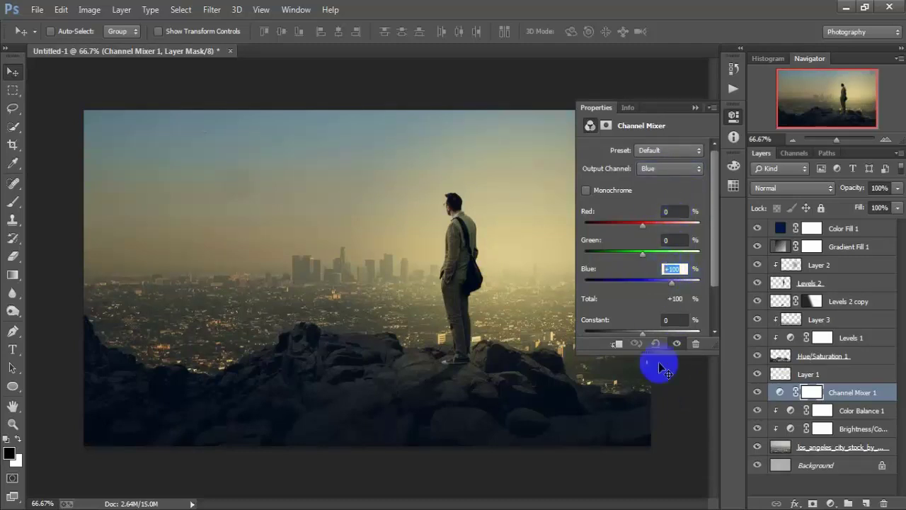
{"action": "type", "text": "+"}
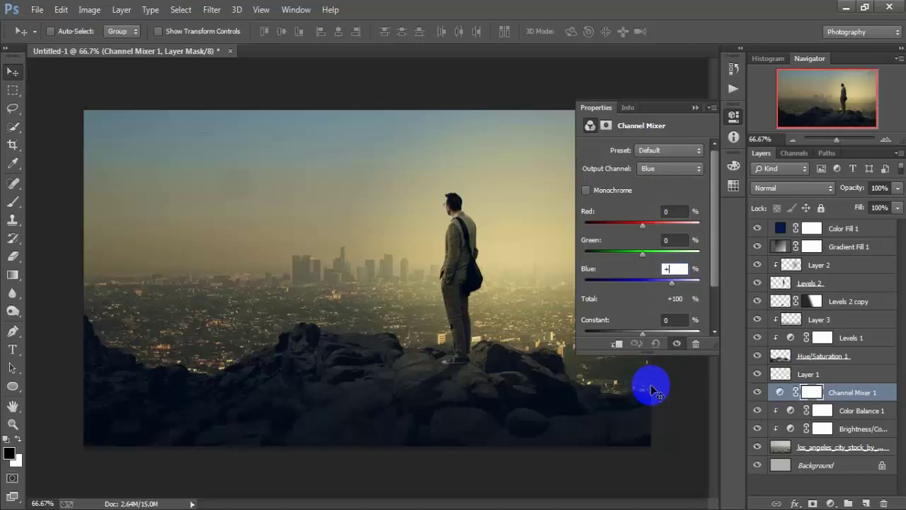
{"action": "type", "text": "88"}
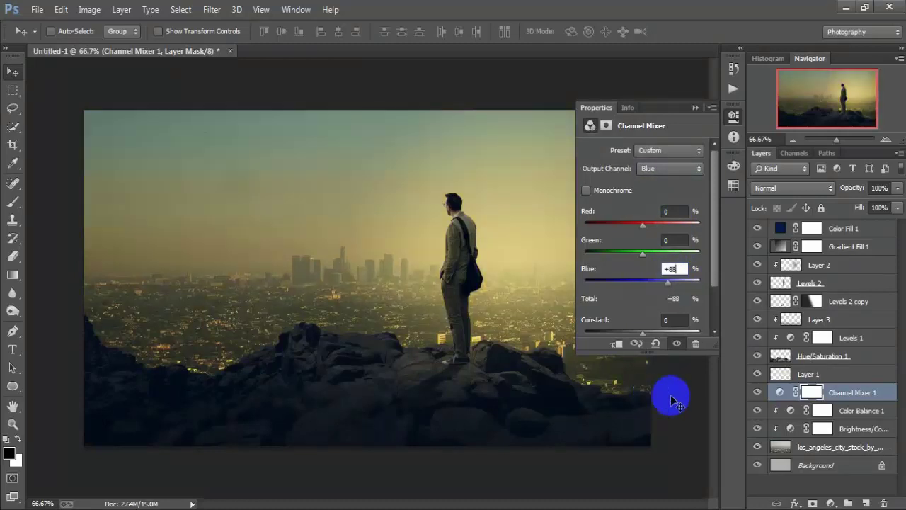
- Set the Channel Mixer's Red output Green amount to +7
{"action": "left_click", "coordinate": [690, 170]}
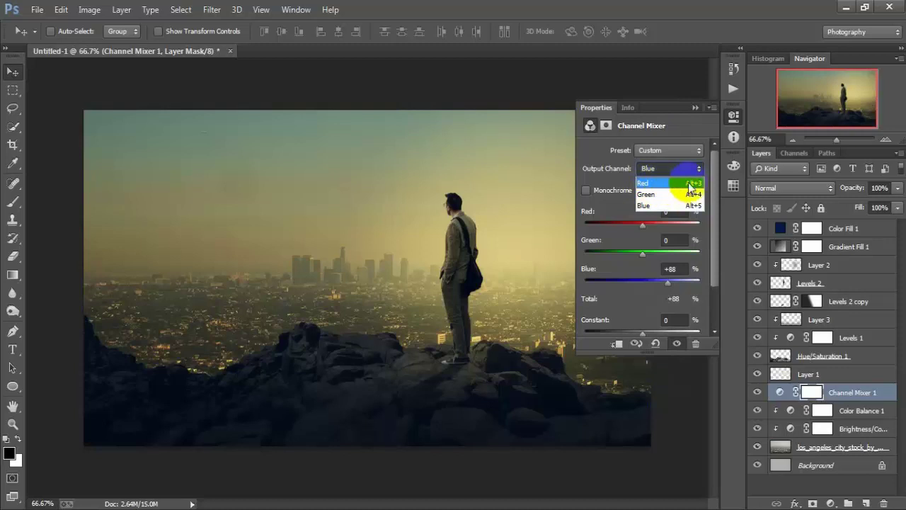
{"action": "left_click", "coordinate": [690, 184]}
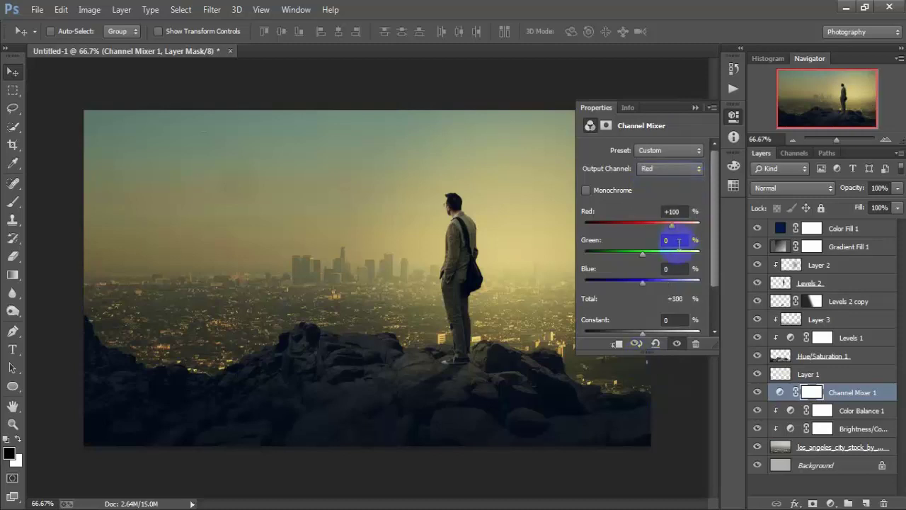
{"action": "left_click", "coordinate": [677, 241]}
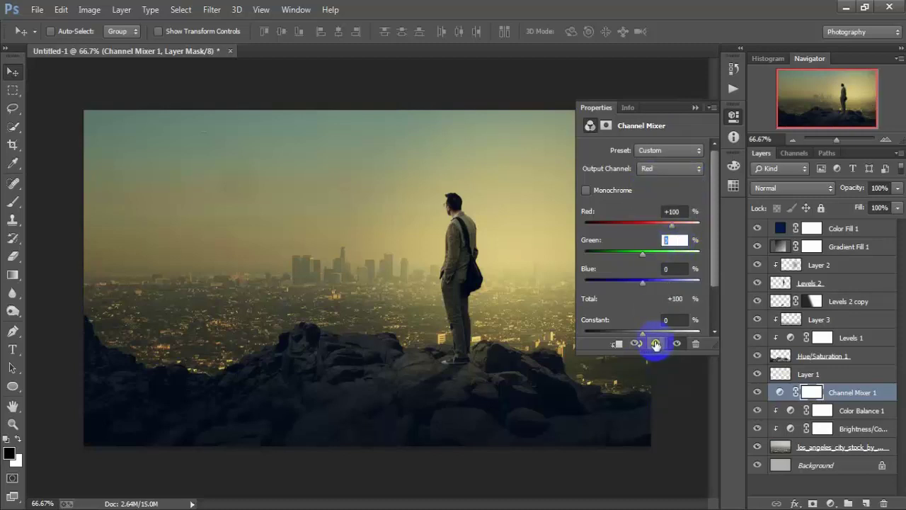
{"action": "type", "text": "+7"}
{"action": "left_click", "coordinate": [694, 109]}
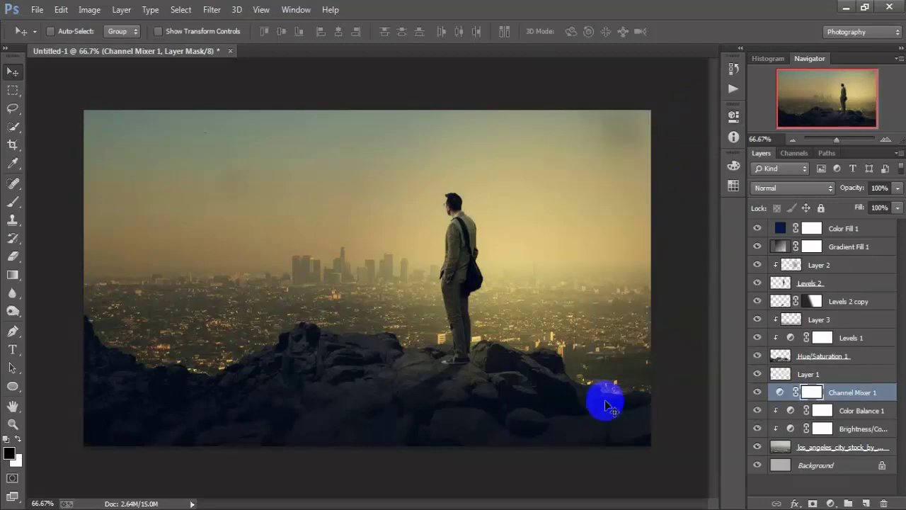
{"action": "left_click", "coordinate": [856, 229]}
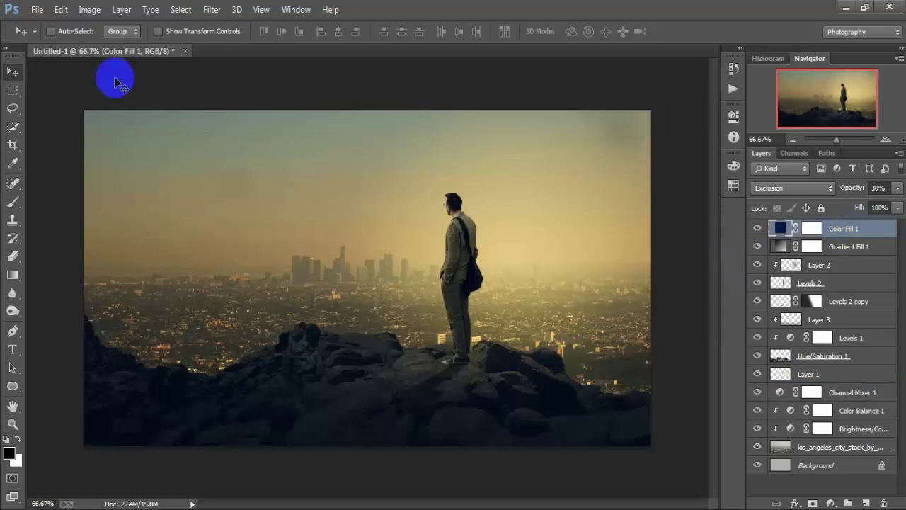
- Place the birds_07 image into the composition as a linked file
{"action": "left_click", "coordinate": [37, 10]}
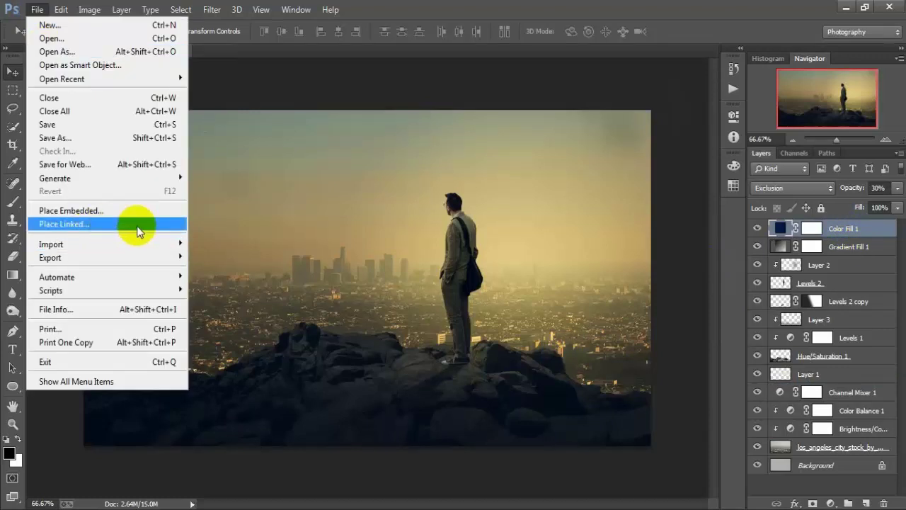
{"action": "left_click", "coordinate": [110, 225]}
{"action": "left_click", "coordinate": [99, 116]}
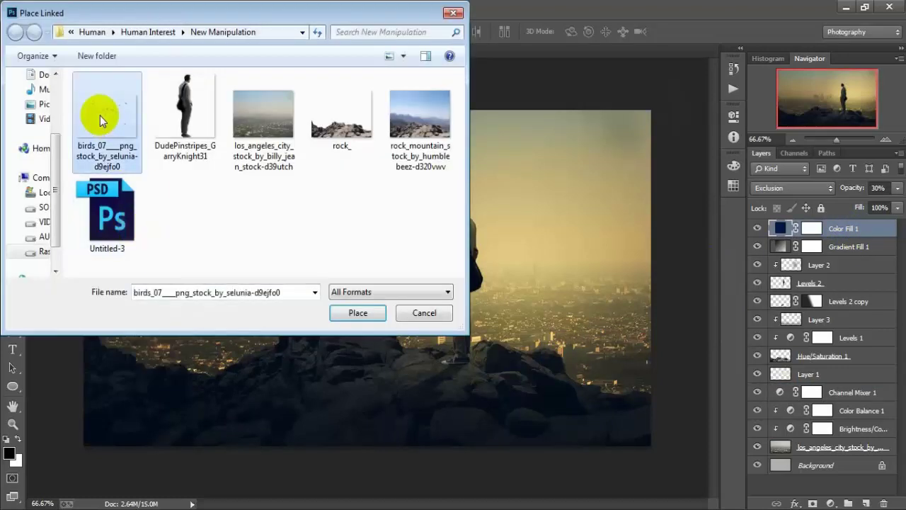
{"action": "left_click", "coordinate": [348, 315]}
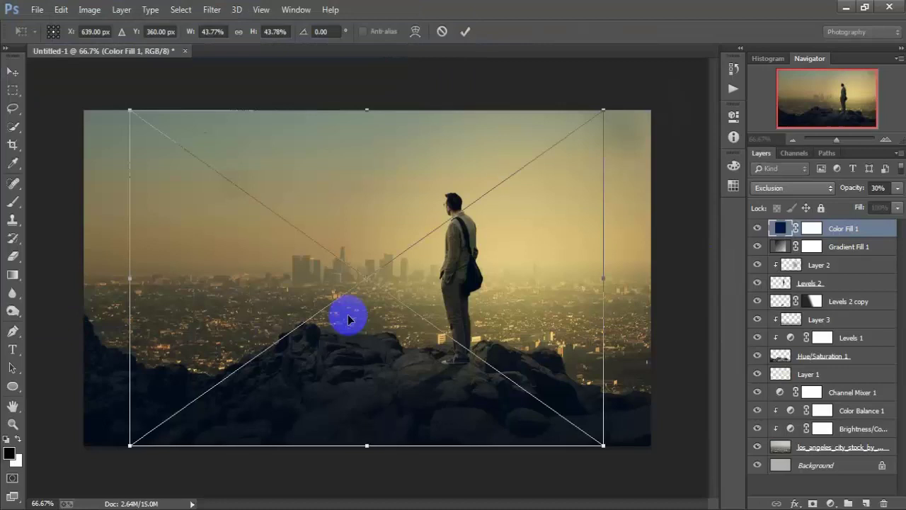
- Scale the birds to about 13% and position them in the sky left of the man
{"action": "left_click", "coordinate": [603, 112]}
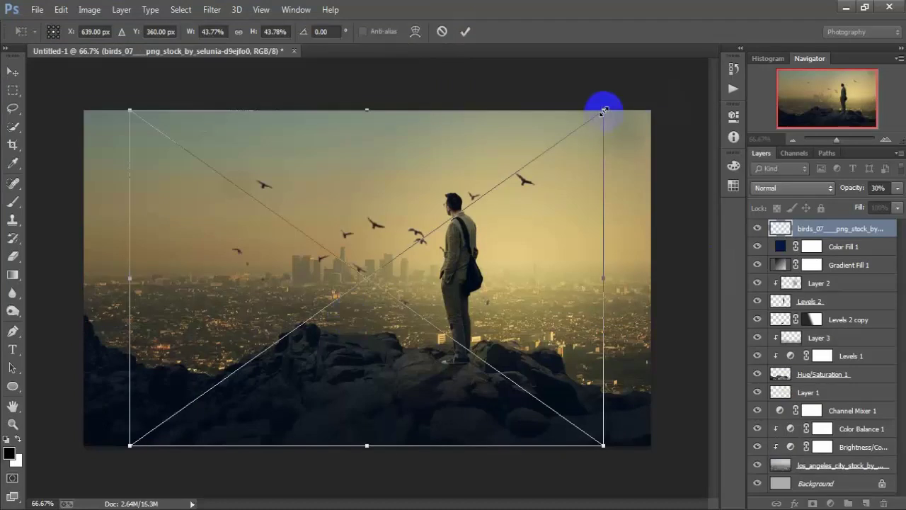
{"action": "mouse_move", "coordinate": [603, 112]}
{"action": "left_mouse_down"}
{"action": "mouse_move", "coordinate": [464, 173]}
{"action": "mouse_move", "coordinate": [451, 201]}
{"action": "left_mouse_up"}
{"action": "left_click_drag", "start_coordinate": [374, 263], "coordinate": [266, 214]}
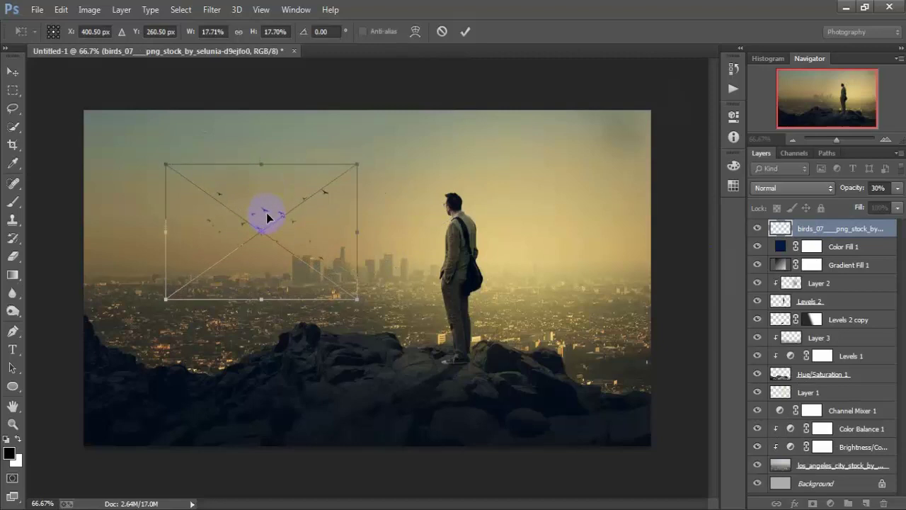
{"action": "left_click_drag", "start_coordinate": [357, 161], "coordinate": [338, 184]}
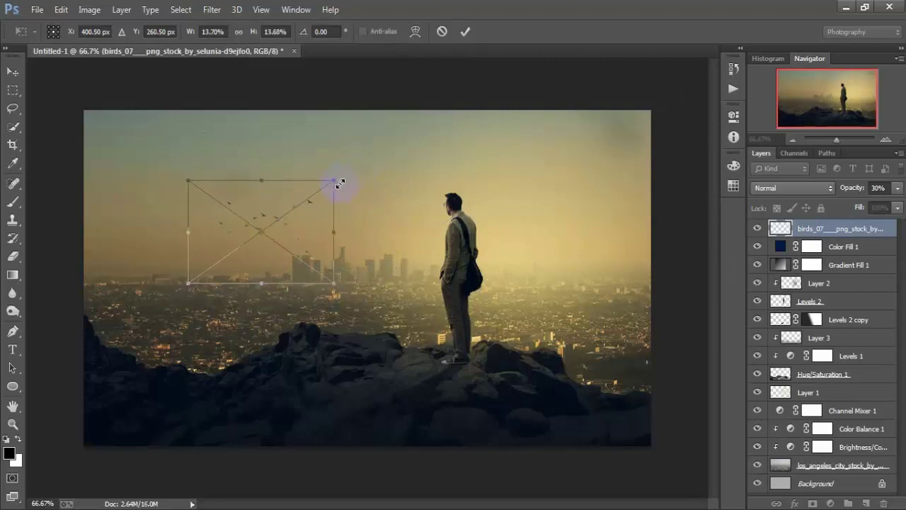
{"action": "left_click_drag", "start_coordinate": [303, 220], "coordinate": [316, 222]}
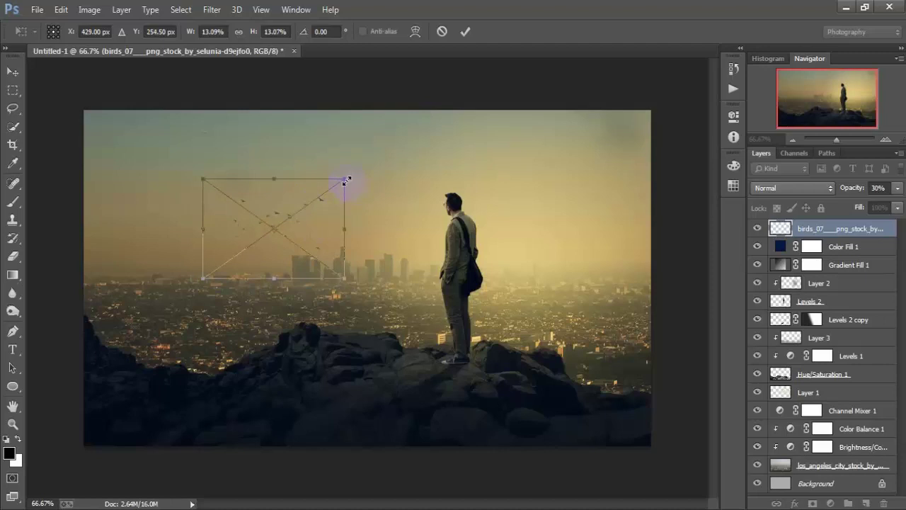
{"action": "left_click_drag", "start_coordinate": [346, 181], "coordinate": [343, 181]}
{"action": "left_click", "coordinate": [465, 32]}
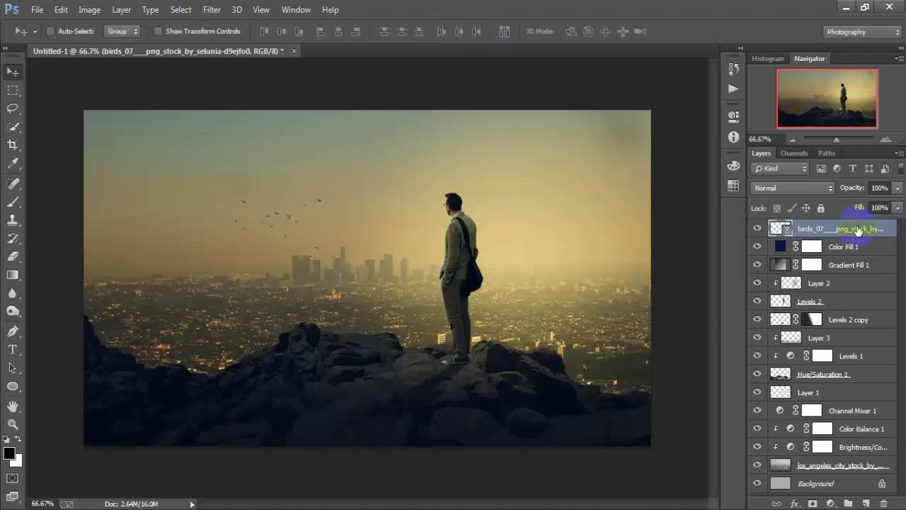
- Rasterize the birds layer and set its opacity to 55%
{"action": "right_click", "coordinate": [858, 231]}
{"action": "left_click", "coordinate": [622, 244]}
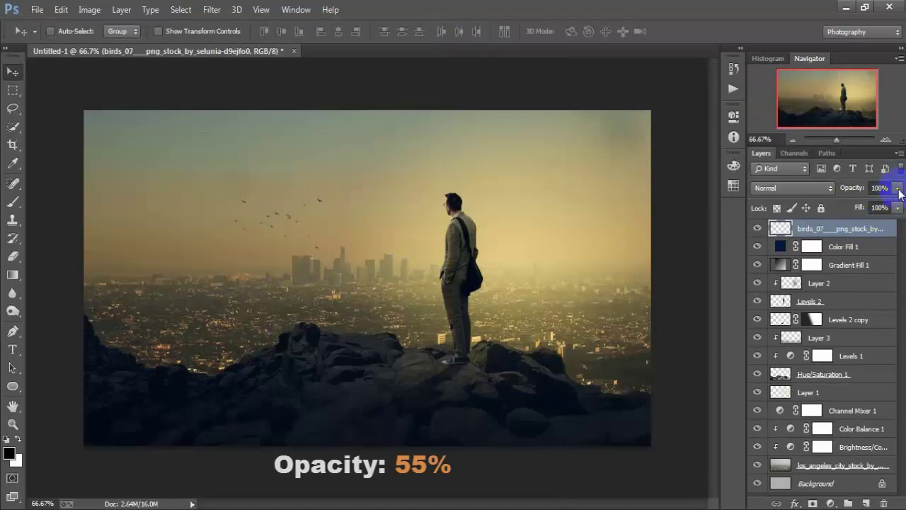
{"action": "left_click_drag", "start_coordinate": [897, 188], "coordinate": [885, 207]}
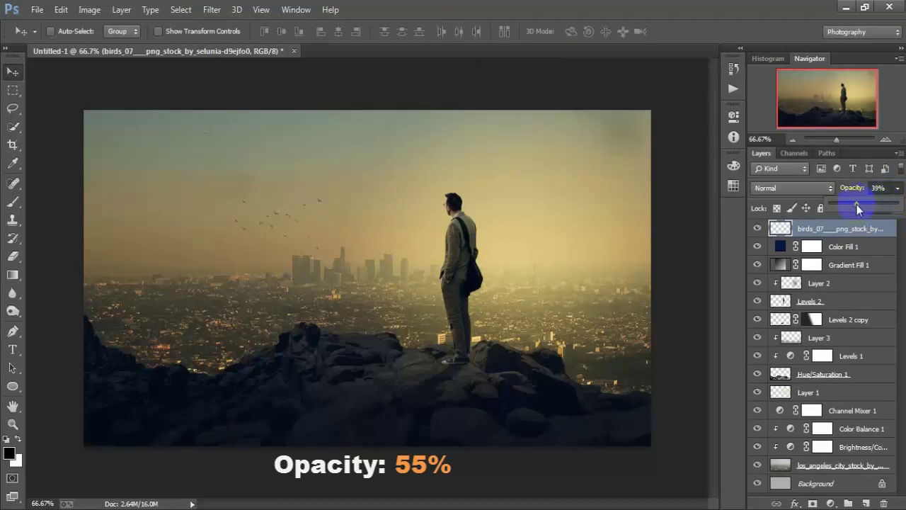
{"action": "left_click_drag", "start_coordinate": [860, 204], "coordinate": [869, 204]}
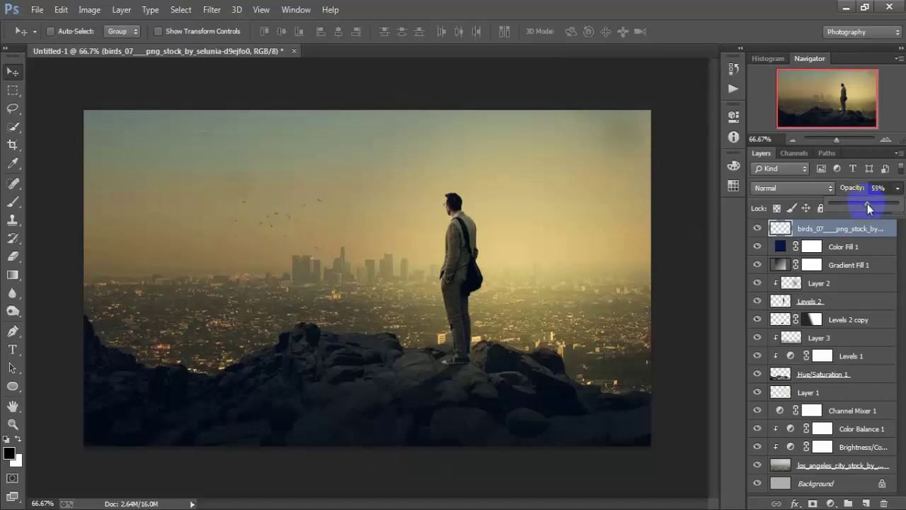
{"action": "left_click", "coordinate": [694, 218]}
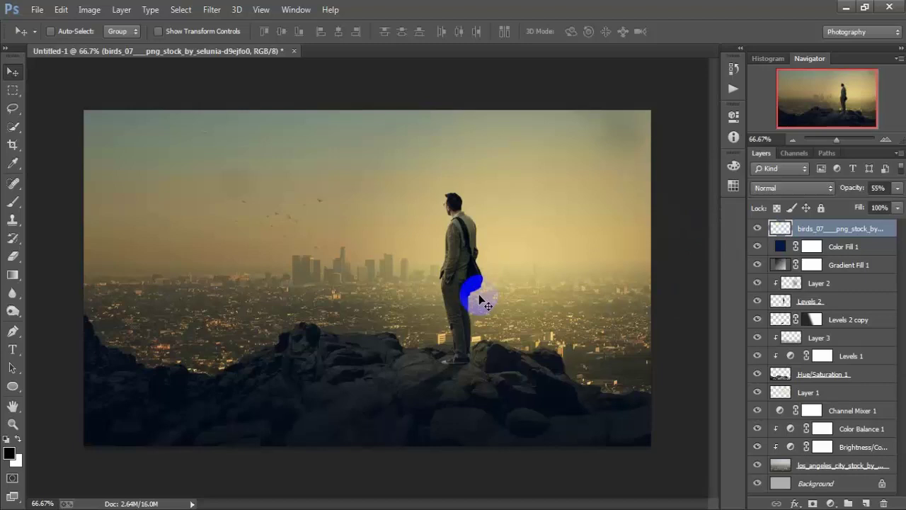
{"action": "left_click", "coordinate": [13, 423]}
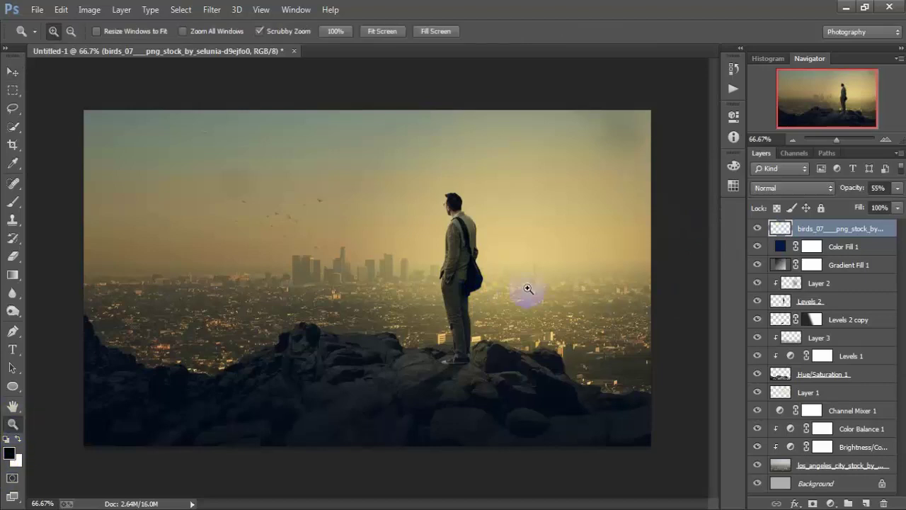
{"action": "left_click", "coordinate": [527, 289]}
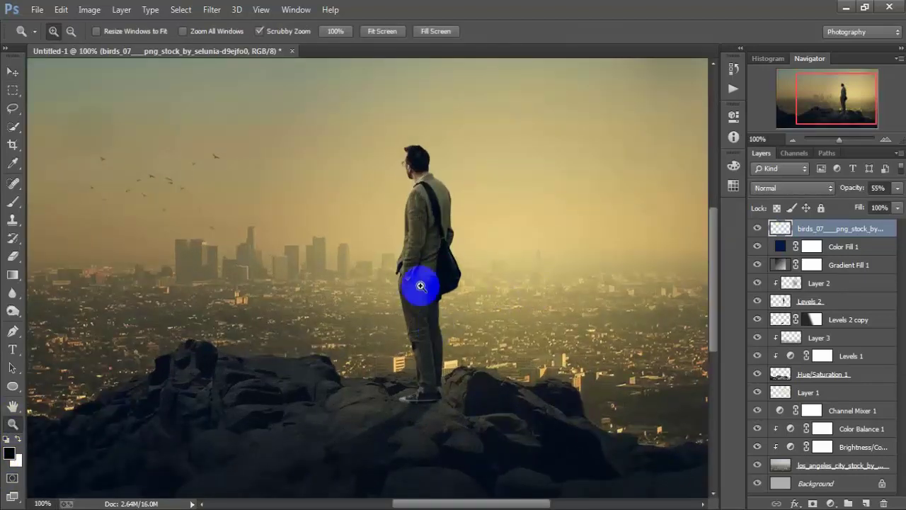
{"action": "mouse_move", "coordinate": [364, 243]}
{"action": "left_mouse_down"}
{"action": "mouse_move", "coordinate": [451, 245]}
{"action": "mouse_move", "coordinate": [370, 202]}
{"action": "mouse_move", "coordinate": [323, 238]}
{"action": "mouse_move", "coordinate": [512, 234]}
{"action": "mouse_move", "coordinate": [580, 196]}
{"action": "mouse_move", "coordinate": [484, 207]}
{"action": "left_mouse_up"}
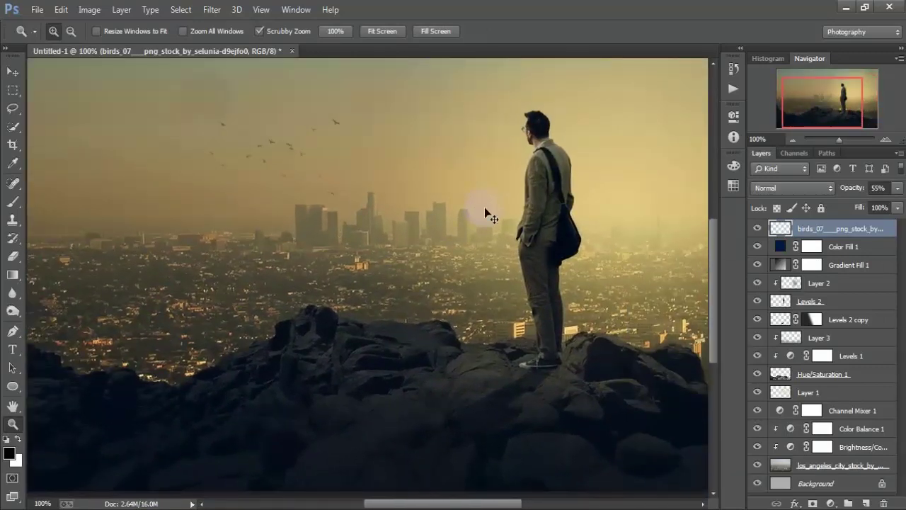
{"action": "key", "text": "ctrl+minus"}
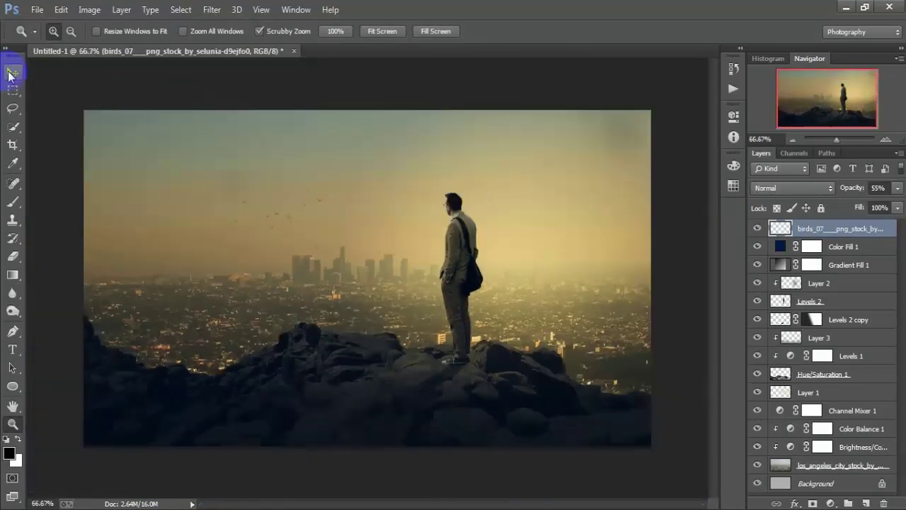
{"action": "left_click", "coordinate": [12, 73]}
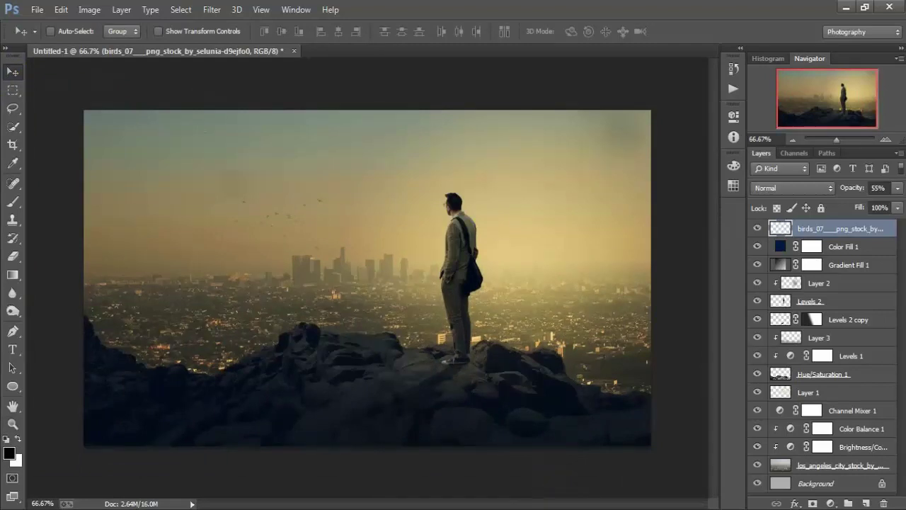